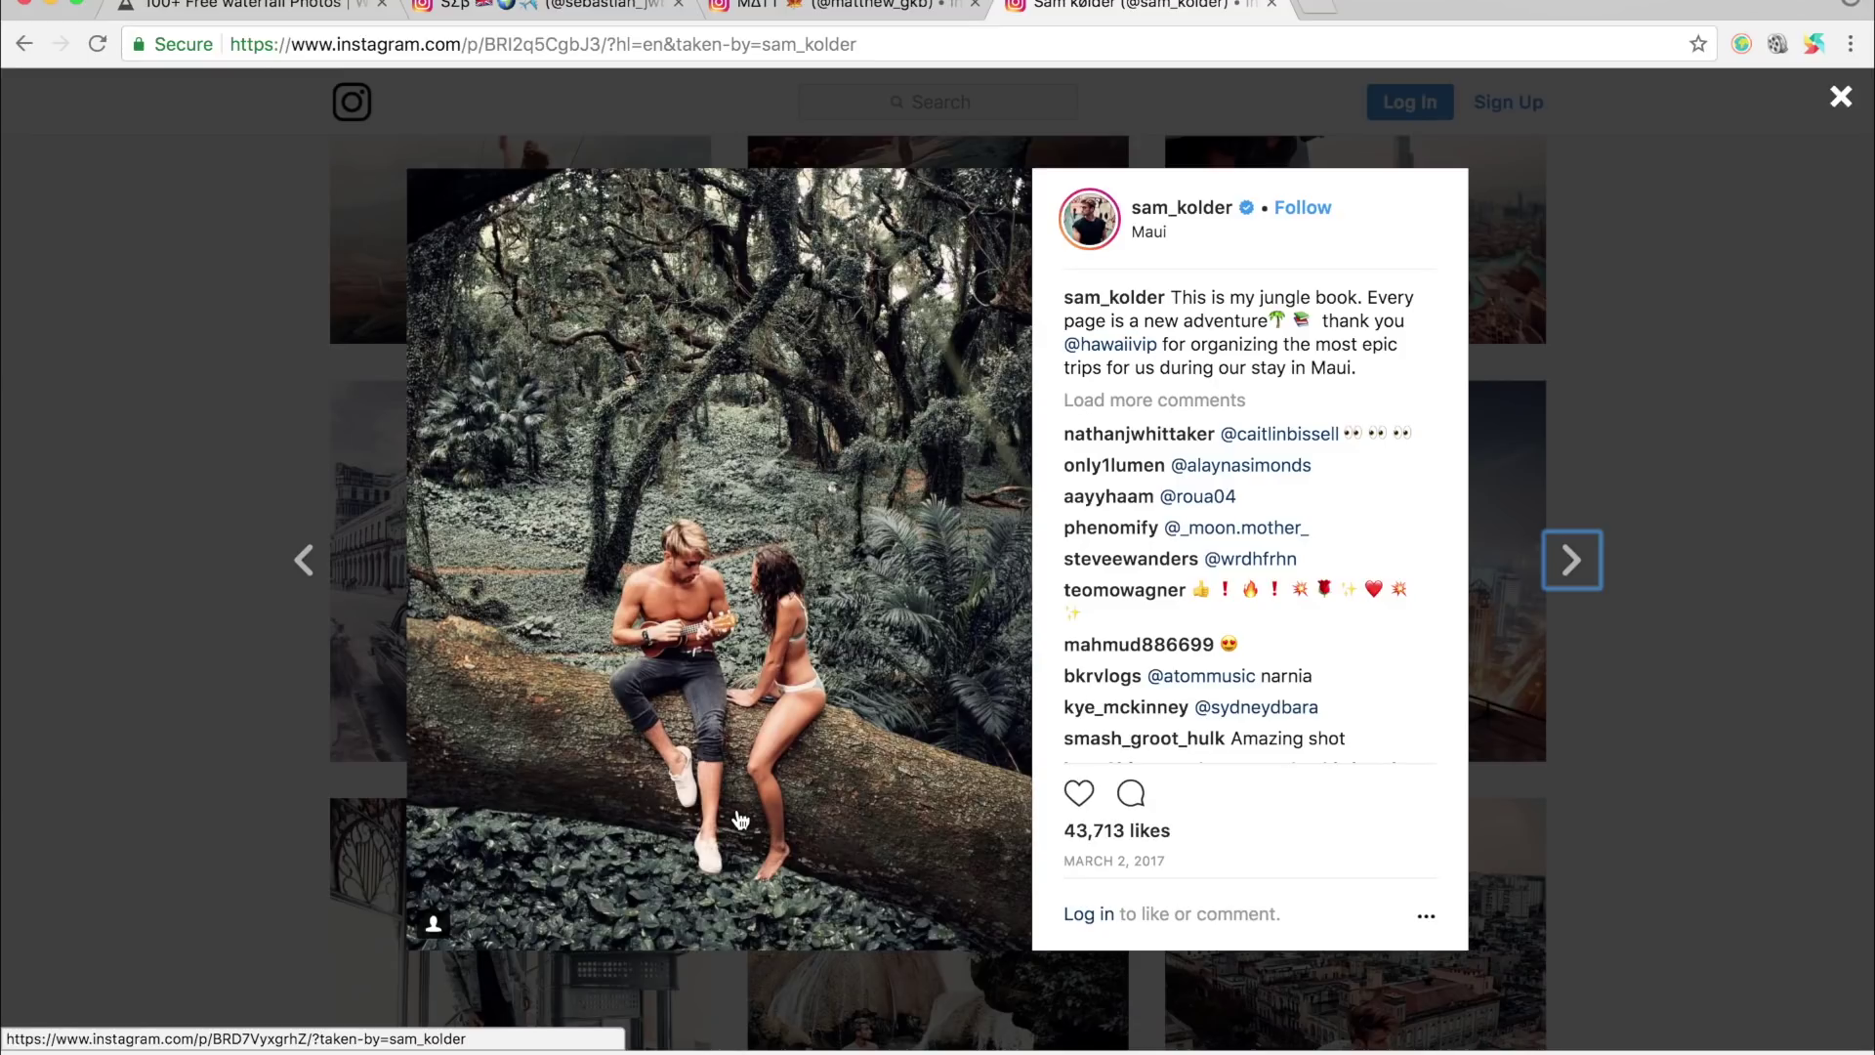
Look through the three open Instagram photography profiles for reference images of the colour style
left_click(556, 5)
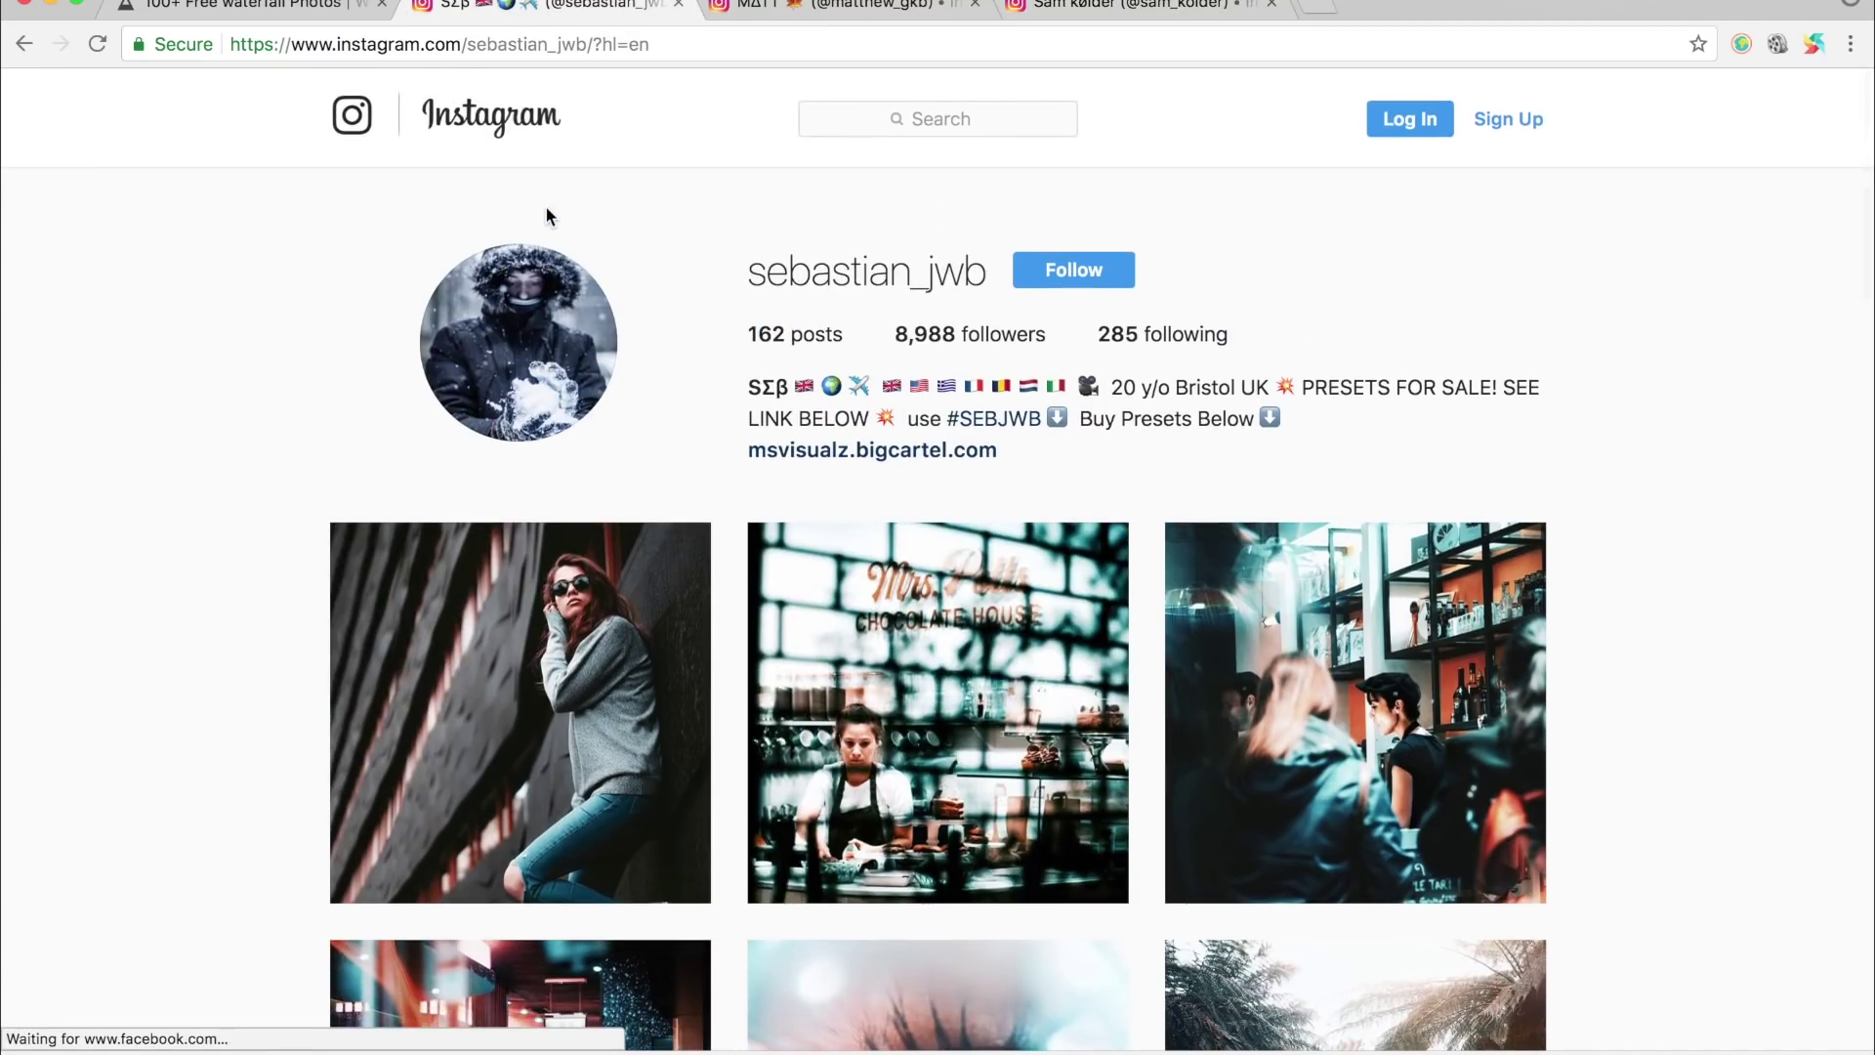
scroll(957, 586, "down", 8)
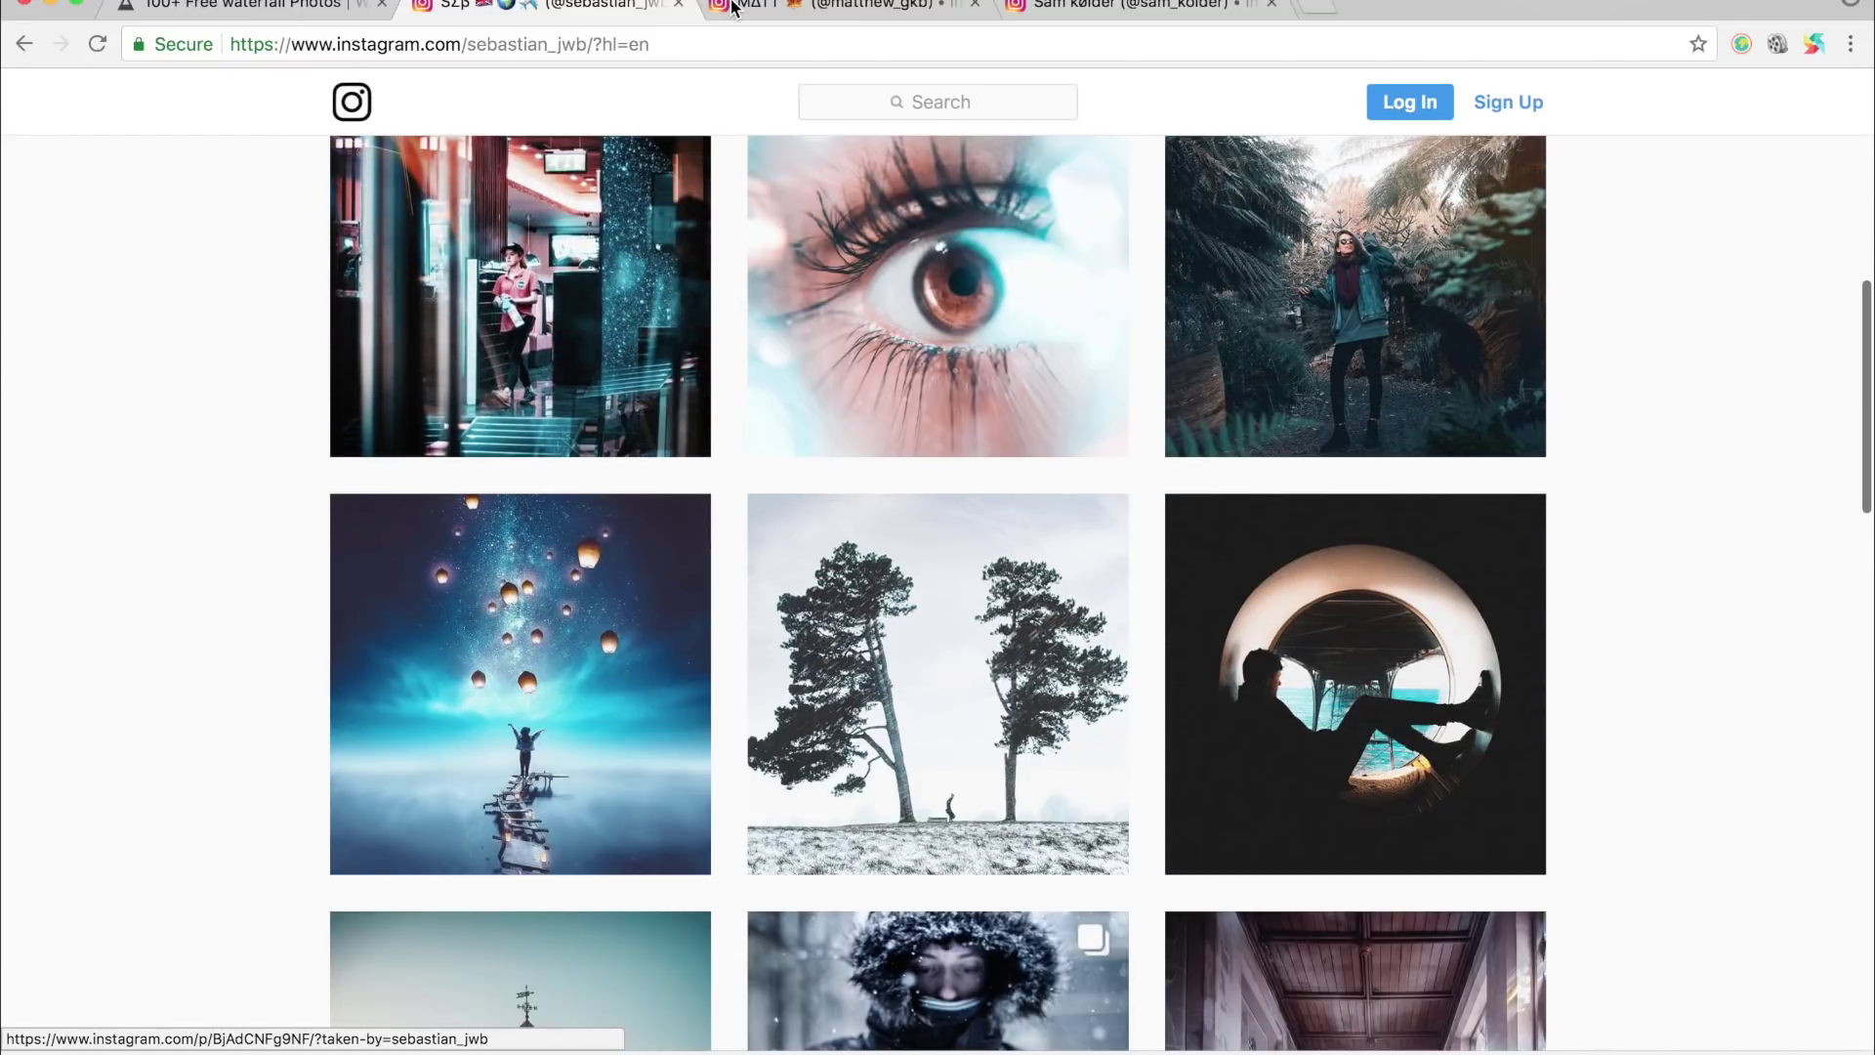
left_click(733, 7)
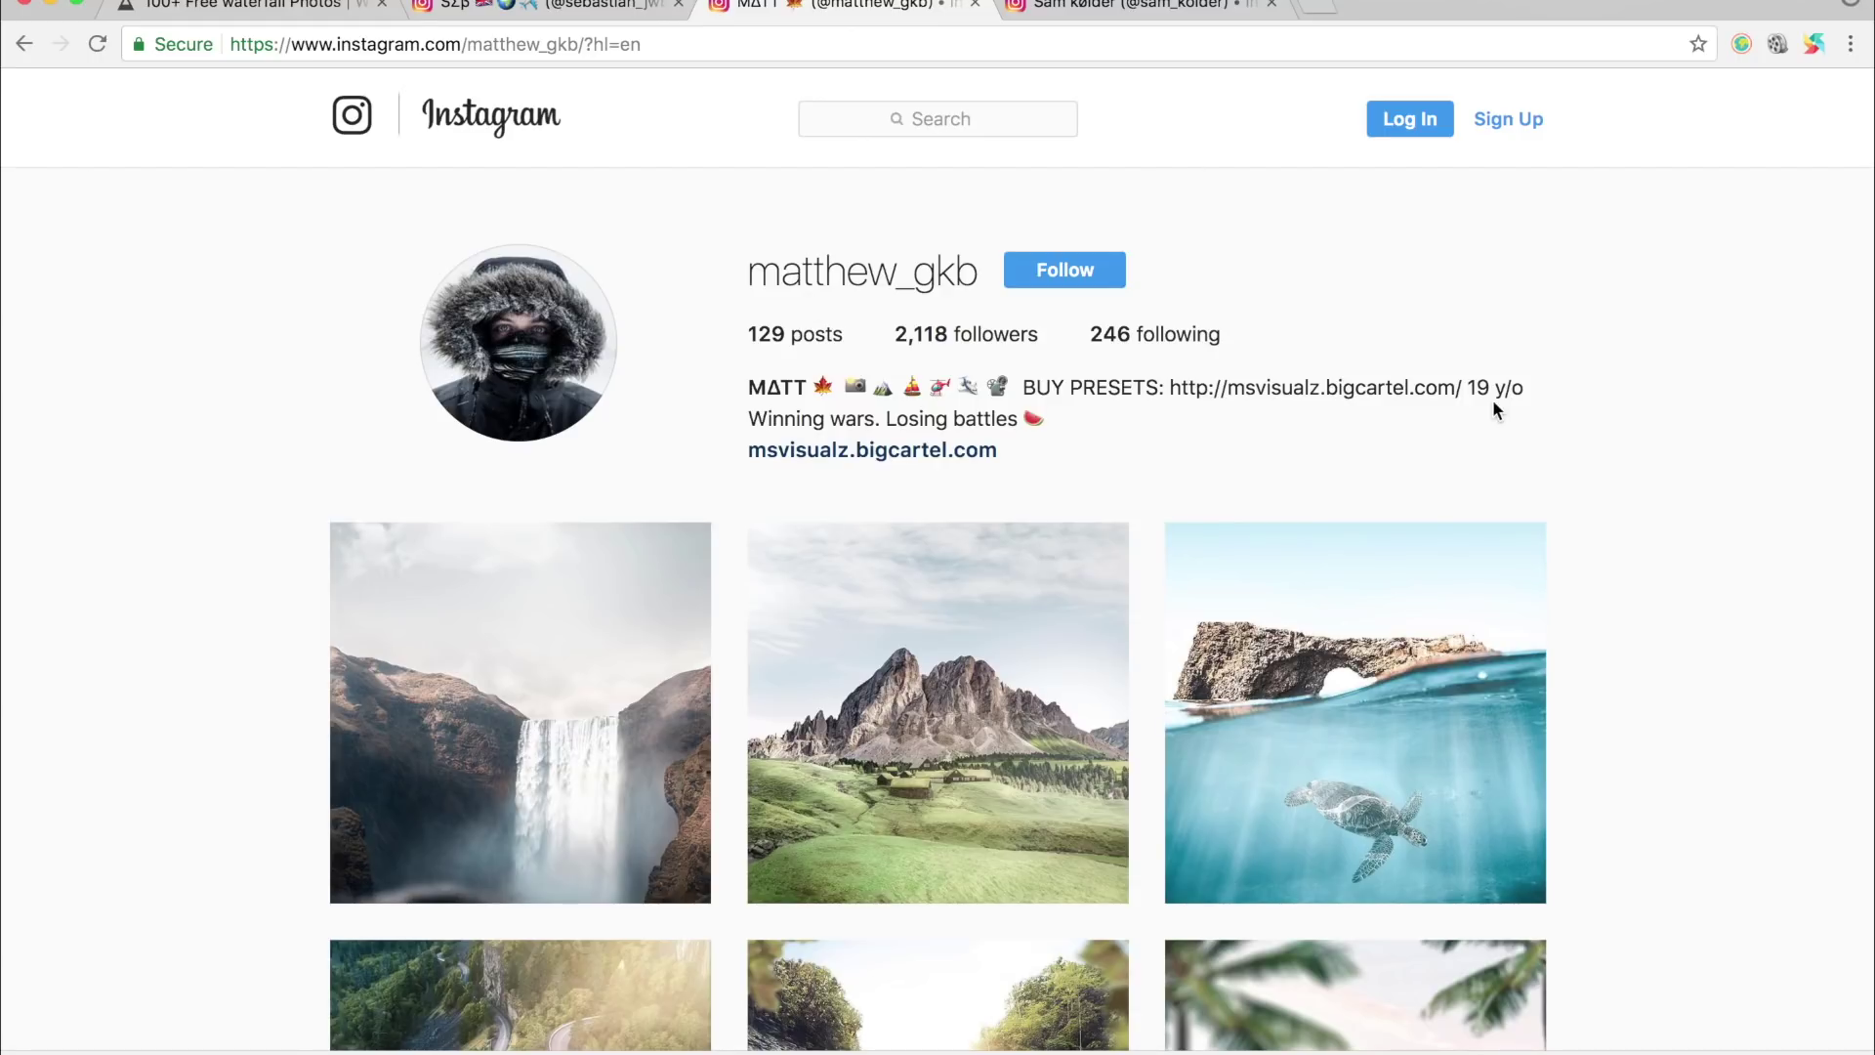
left_click(1139, 5)
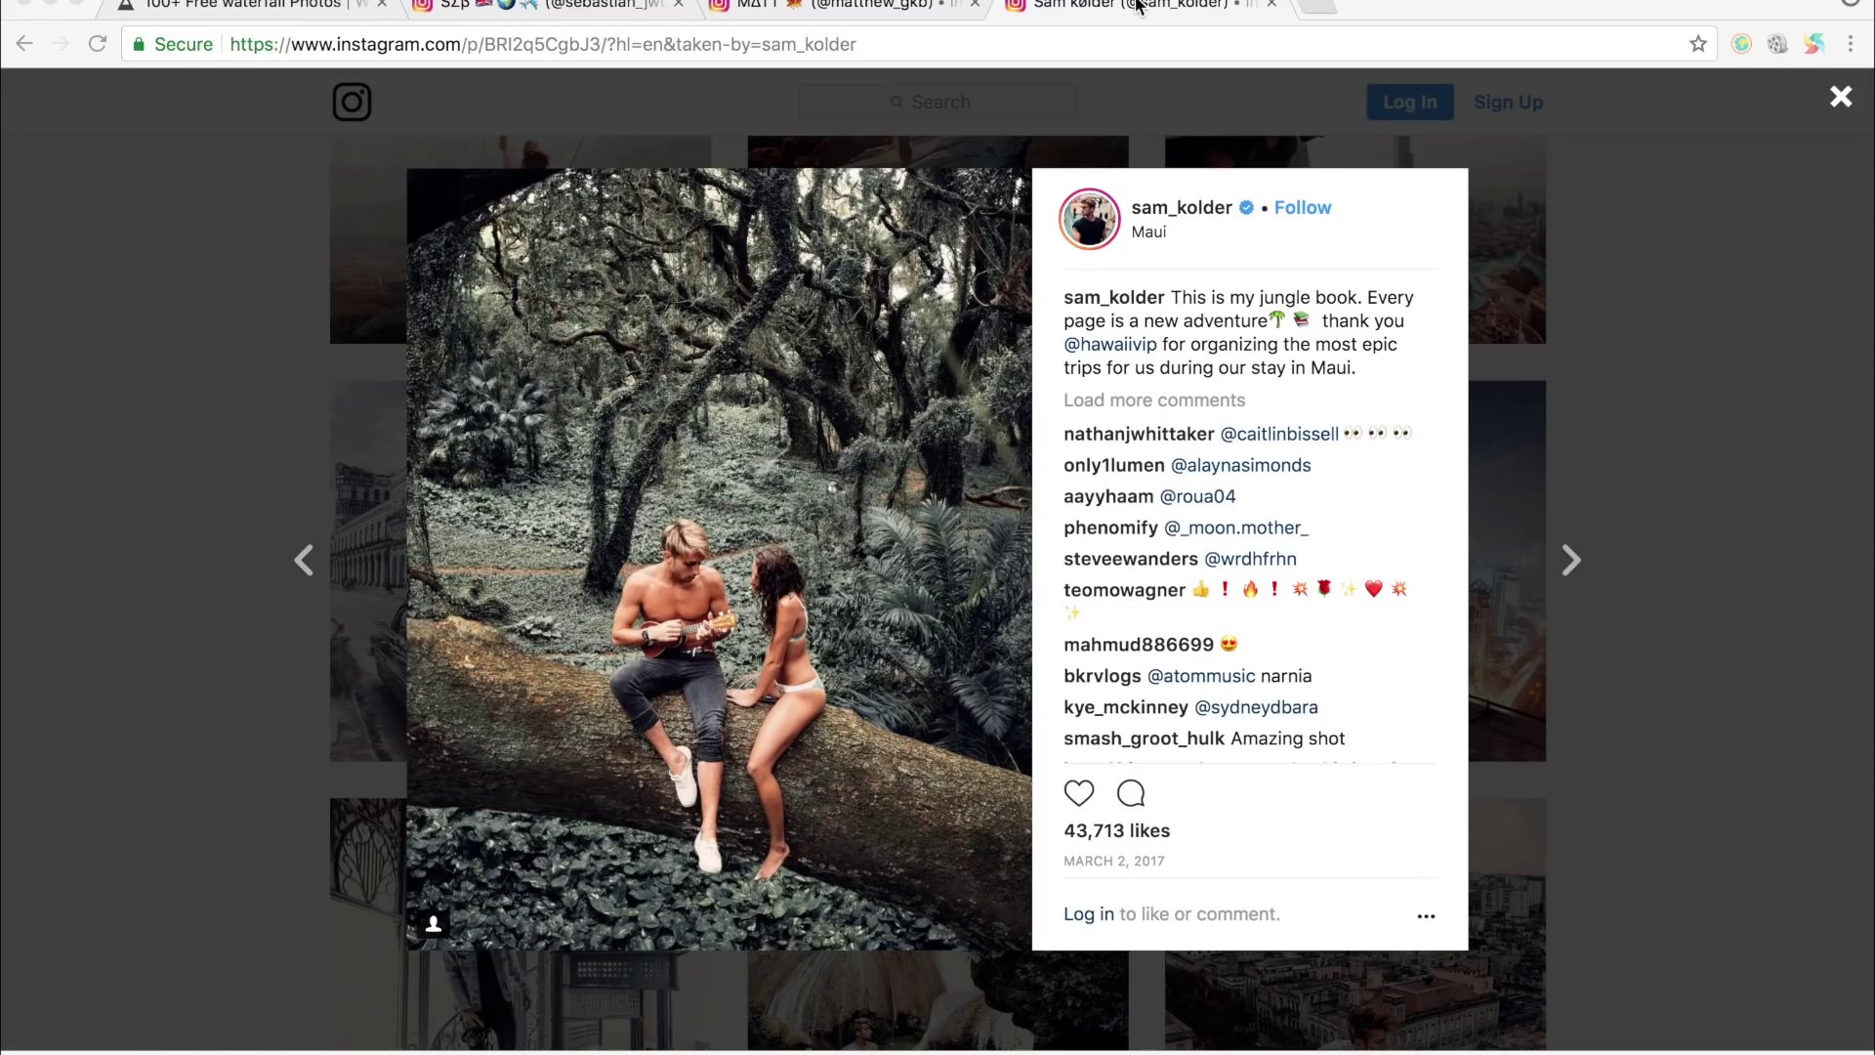
Switch to Lightroom and set the waterfall photo's Exposure to +1.10, Highlights to +100, Shadows to +21, Whites to +27 and Blacks to −62
key("super+Tab")
scroll(1629, 758, "up", 10)
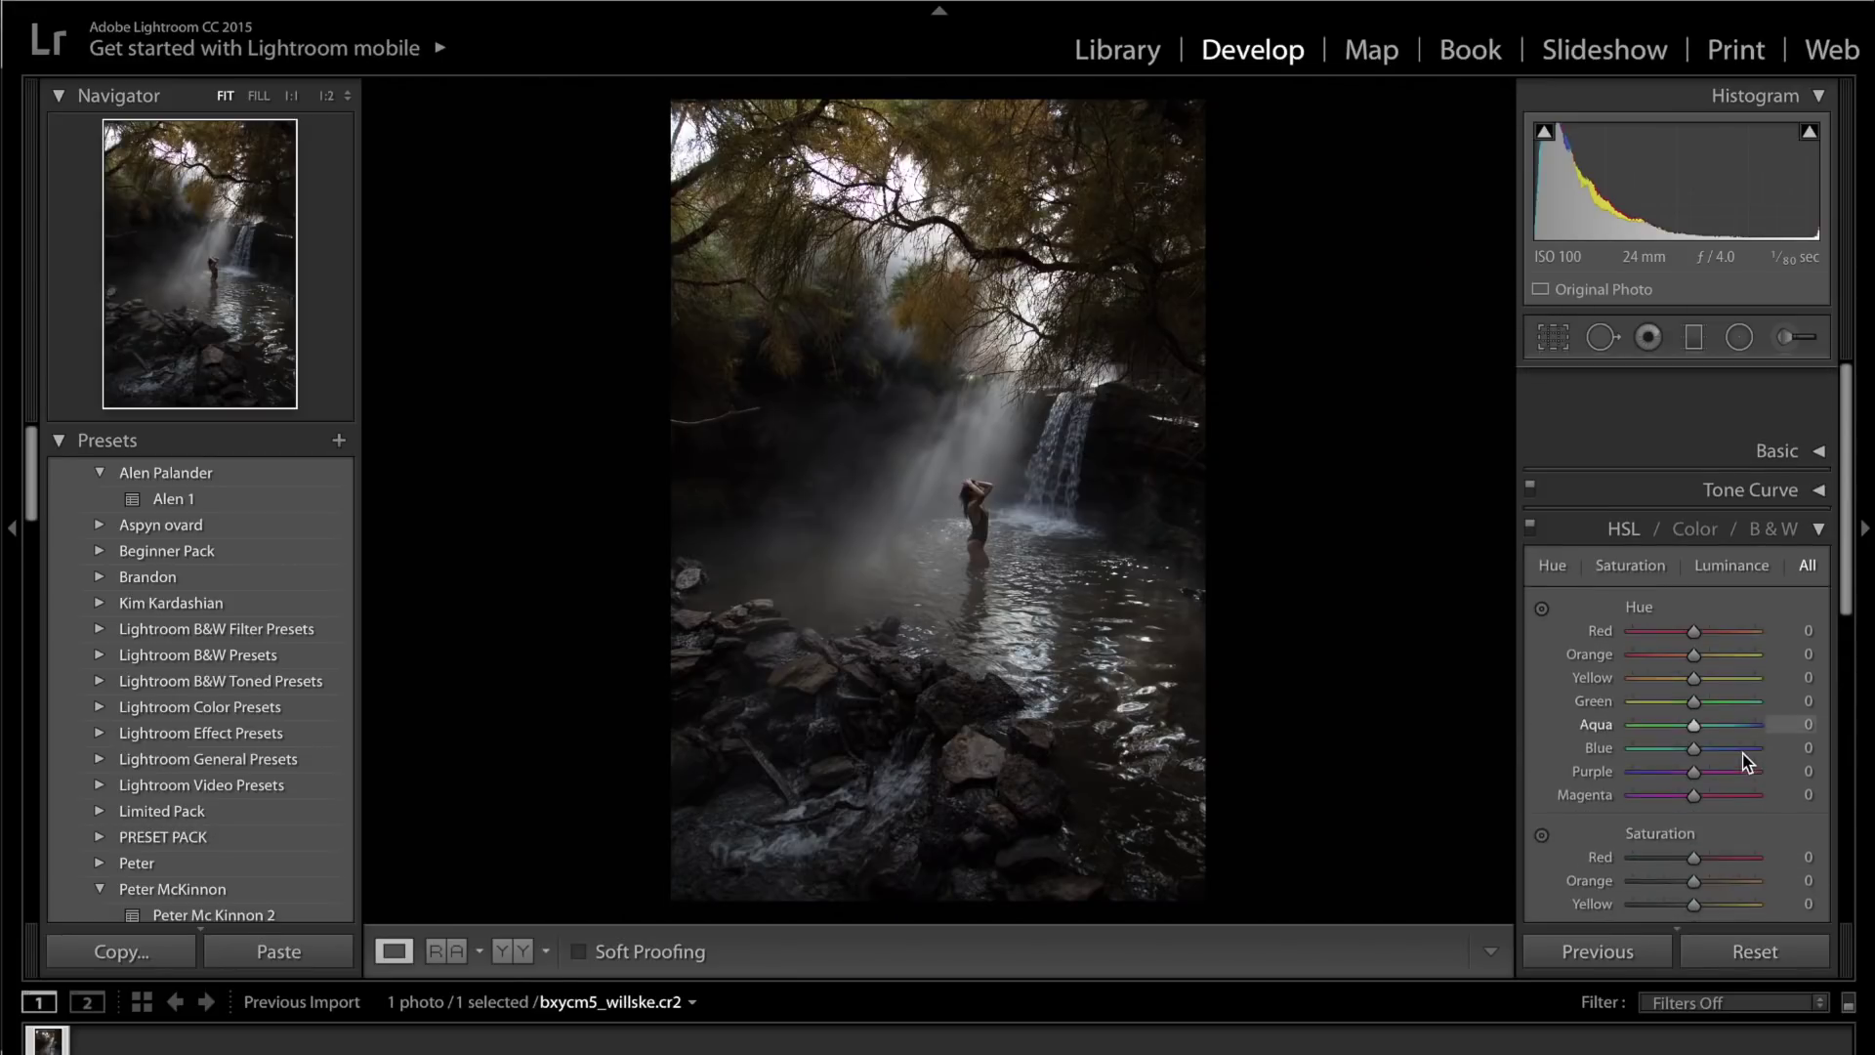
left_click(1750, 379)
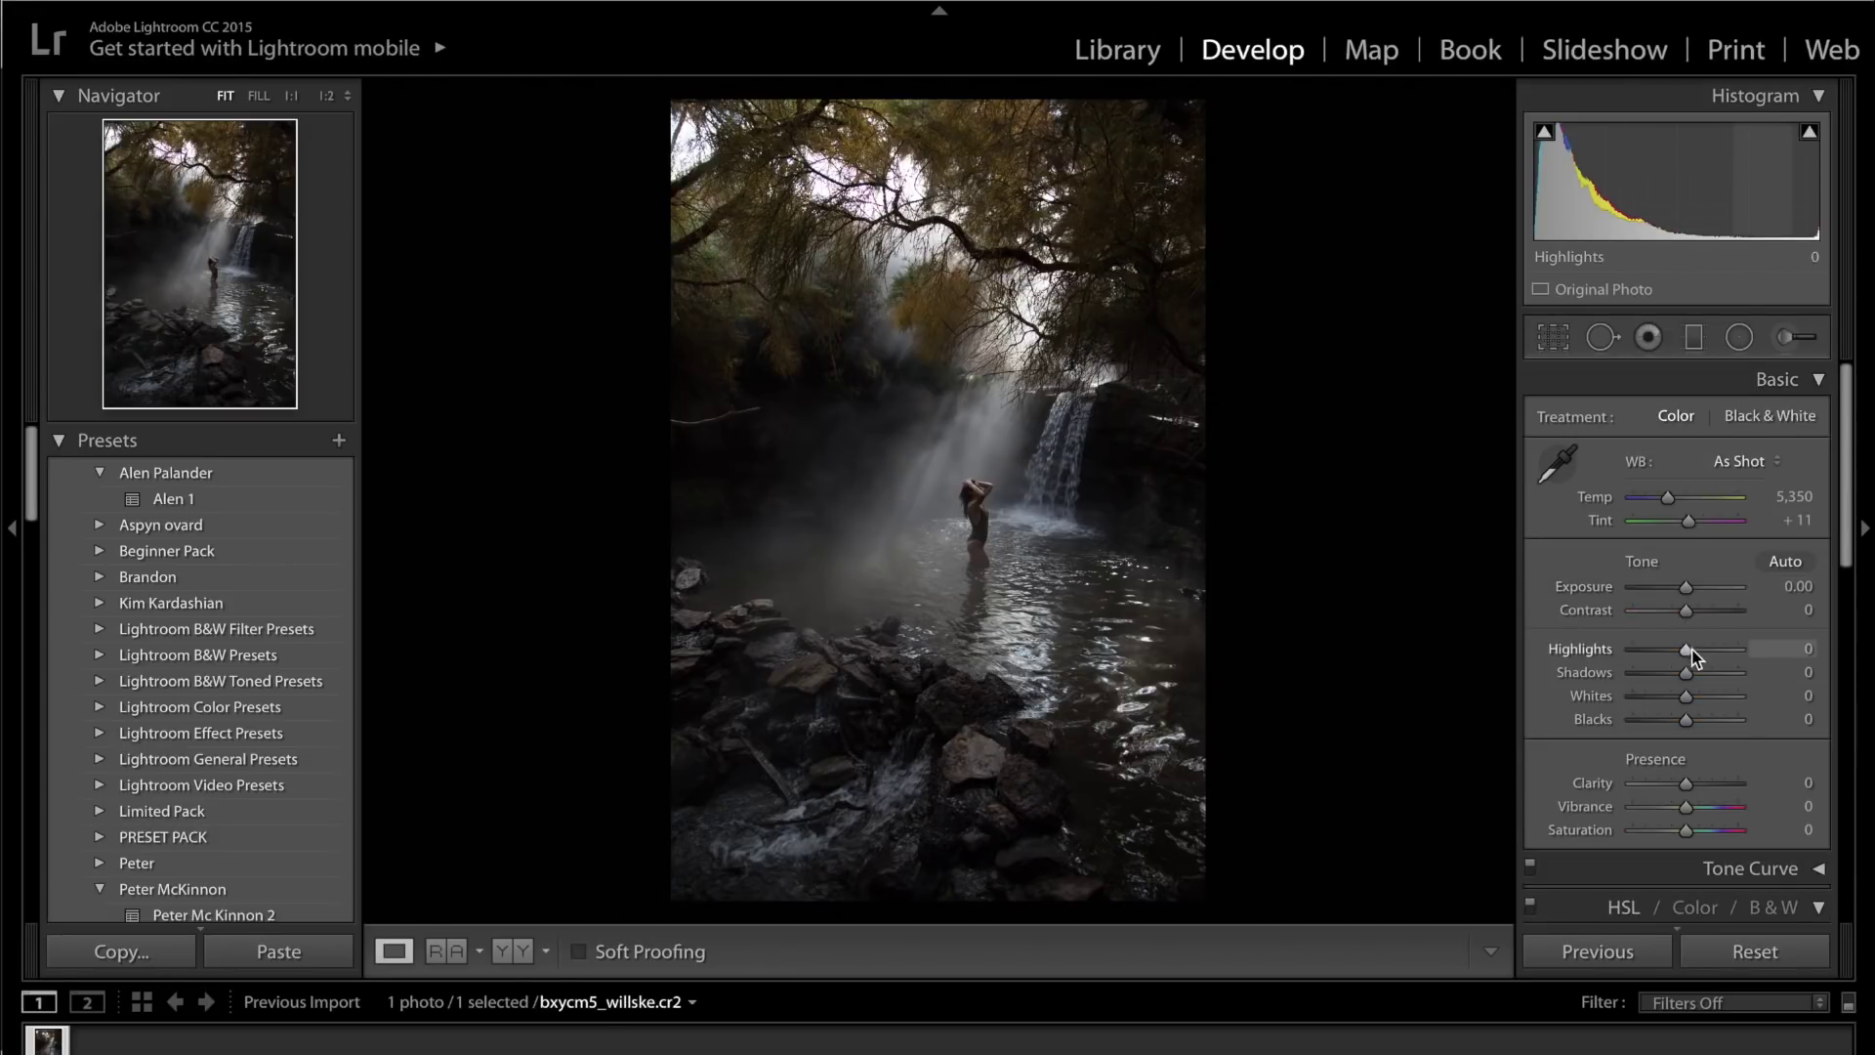
left_click_drag(1686, 586, 1698, 586)
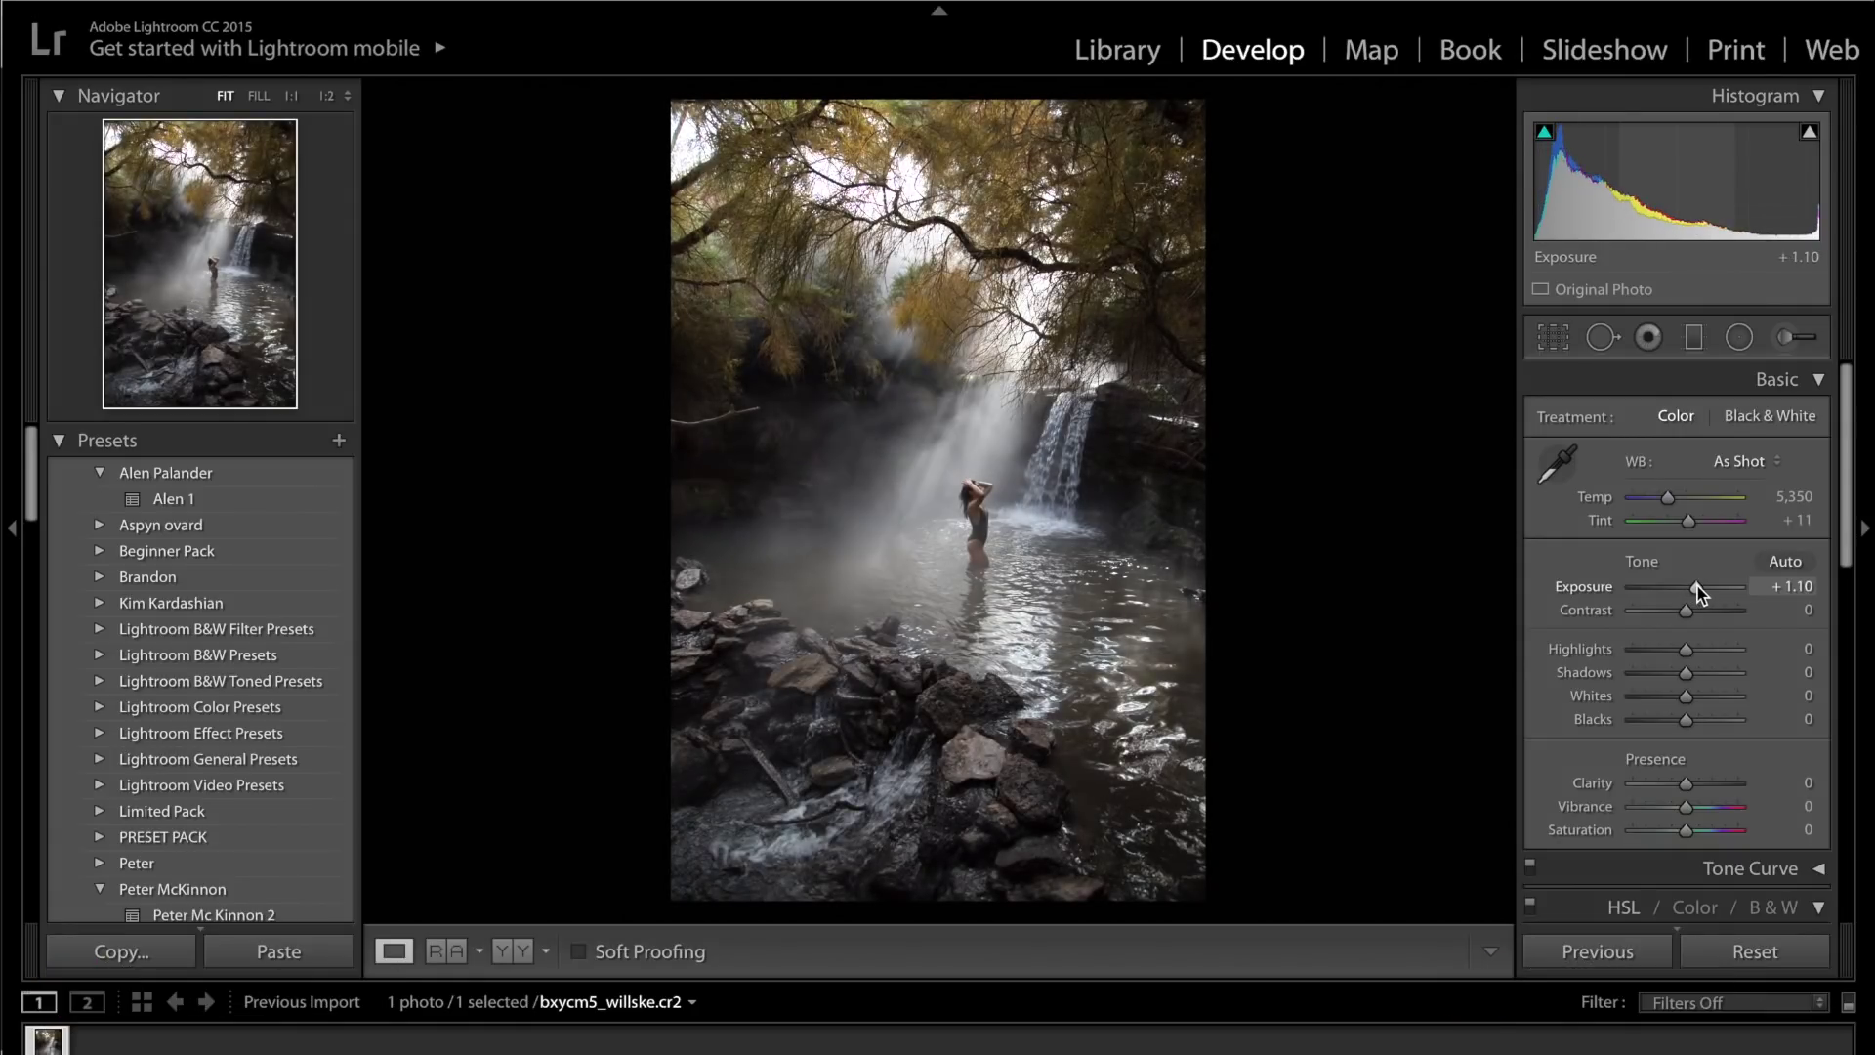
left_click_drag(1684, 683, 1739, 657)
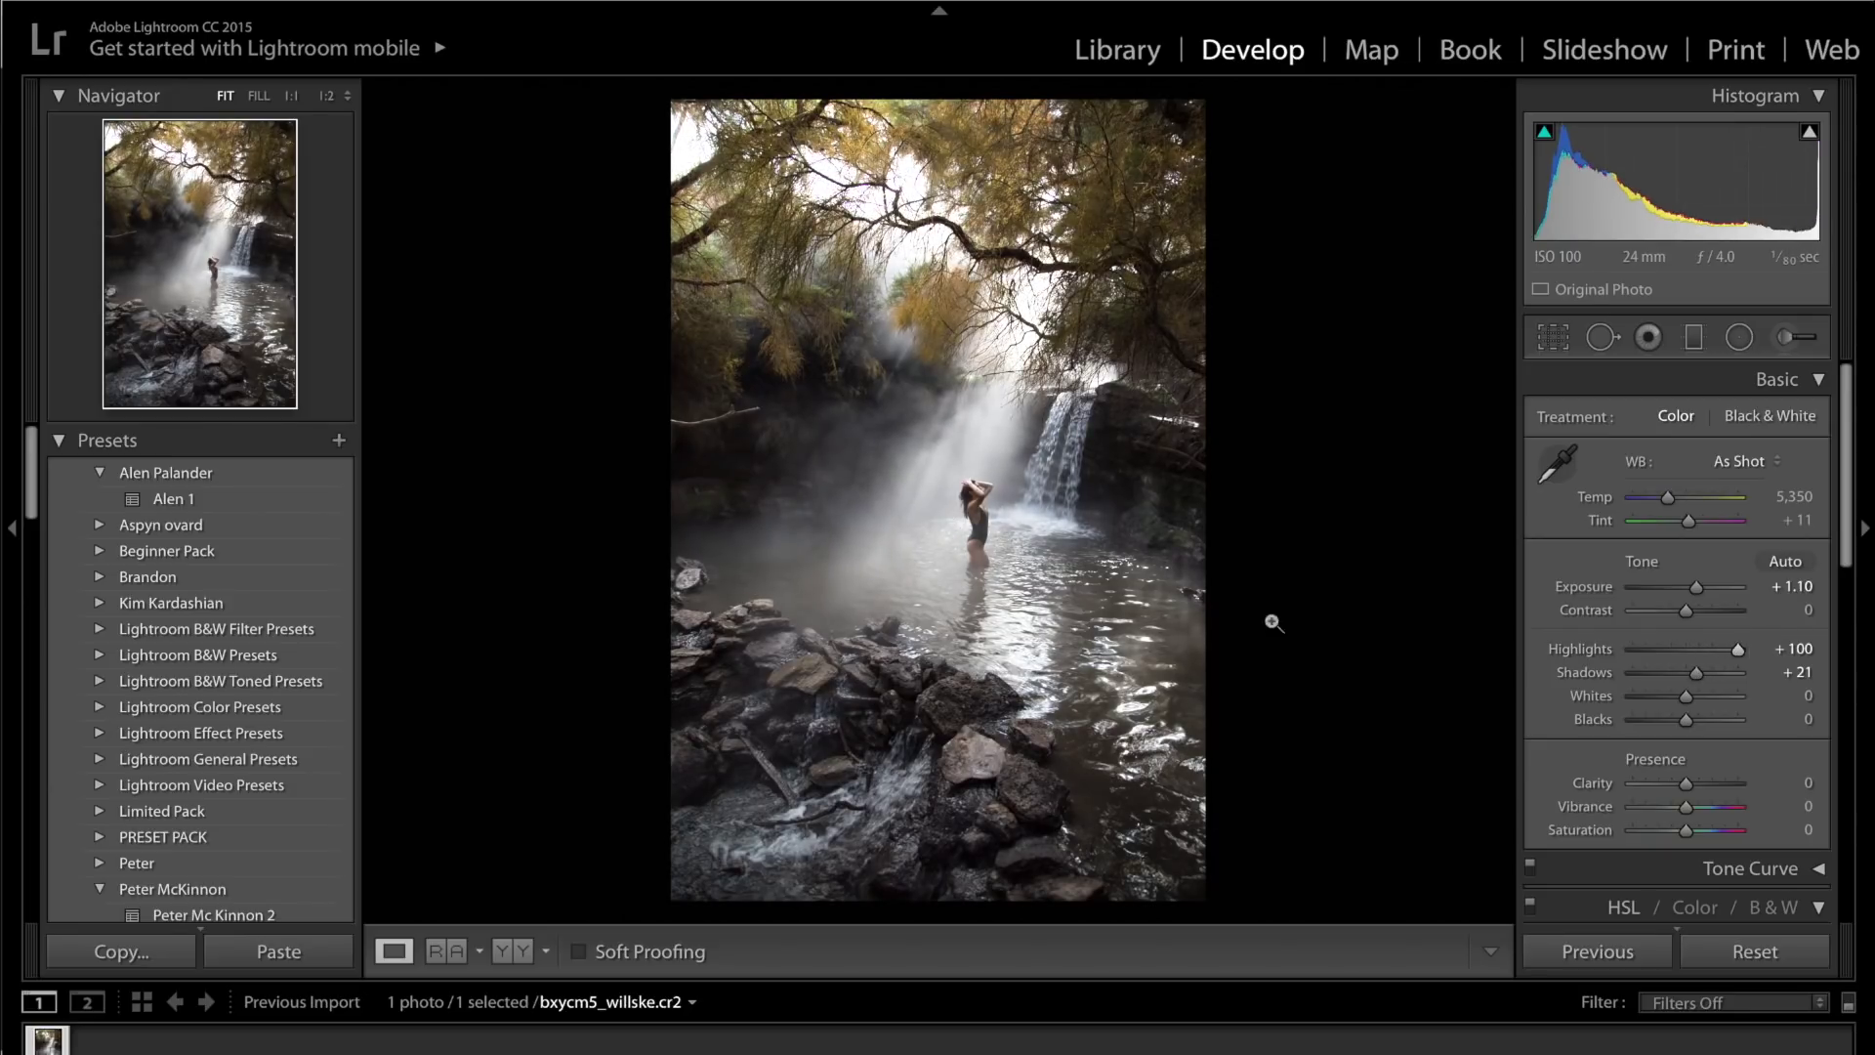
left_click_drag(1687, 697, 1653, 724)
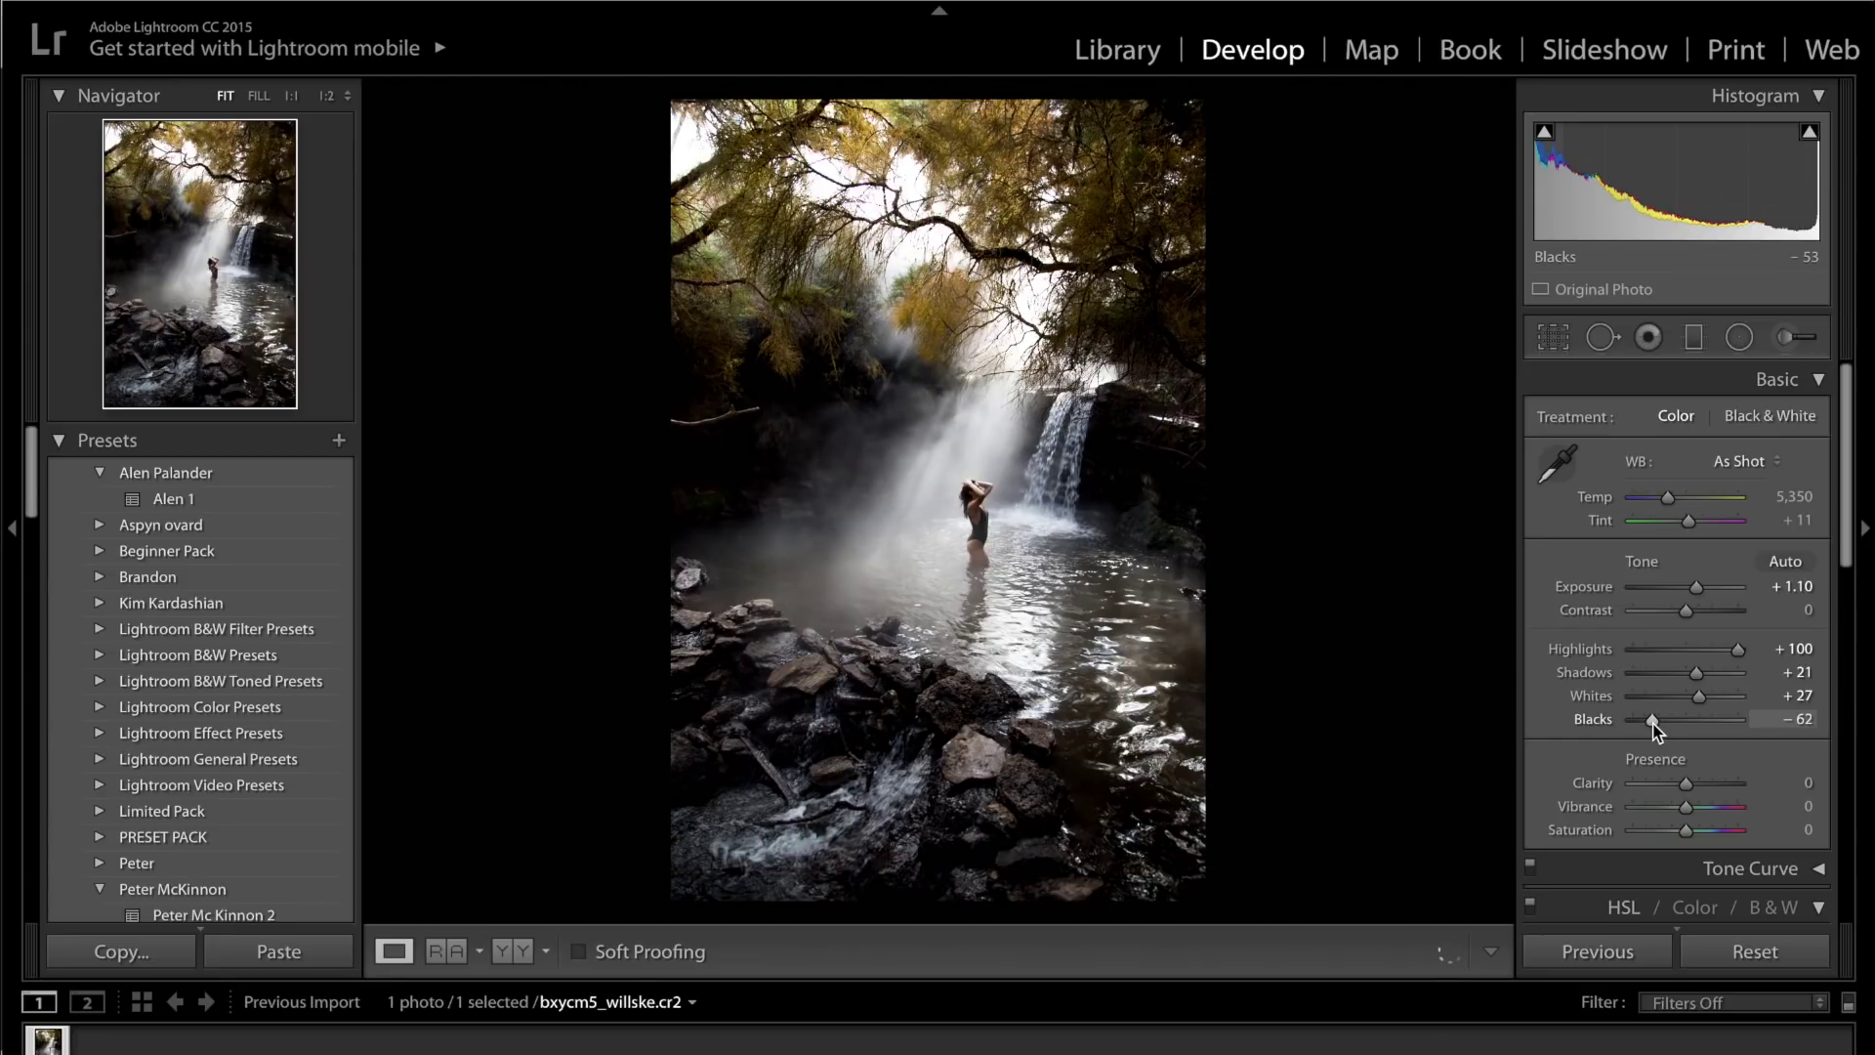
Set the photo's Contrast to +12, Shadows to +73 and Clarity to −17
key("super+Tab")
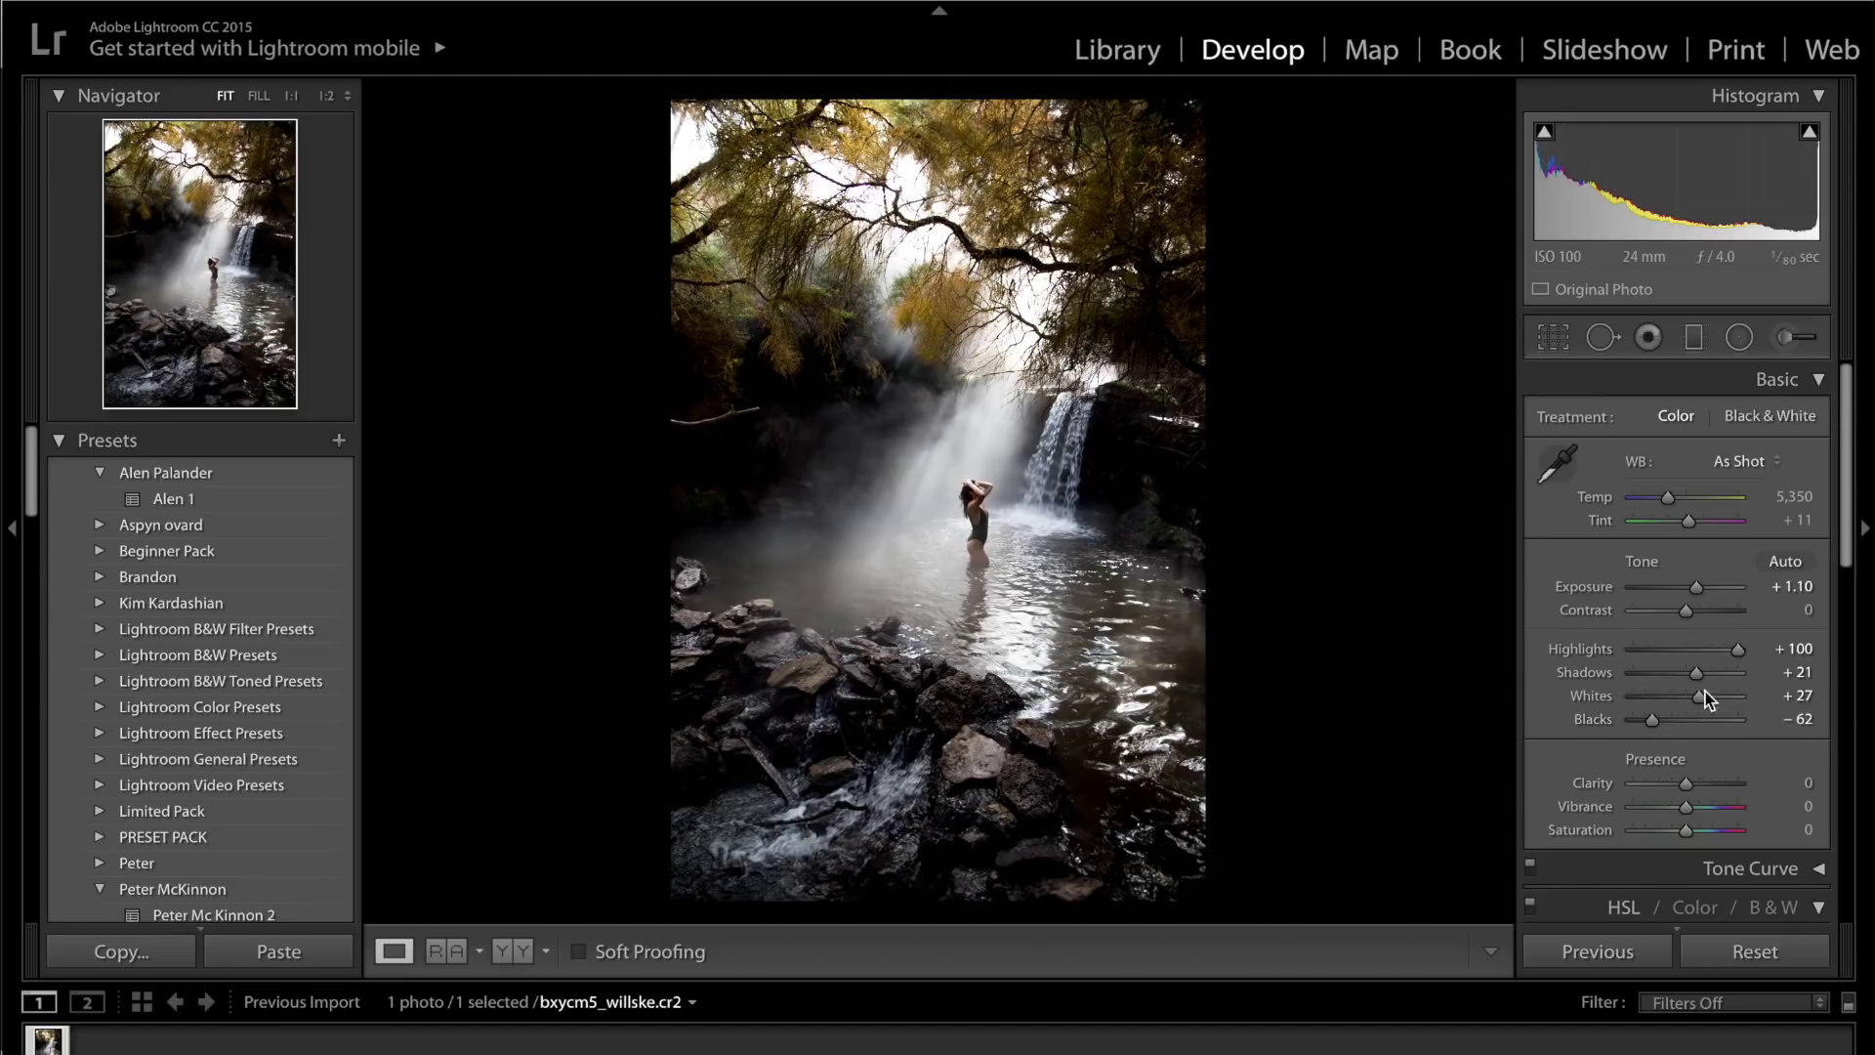
left_click_drag(1686, 613, 1726, 681)
left_click_drag(1678, 789, 1667, 785)
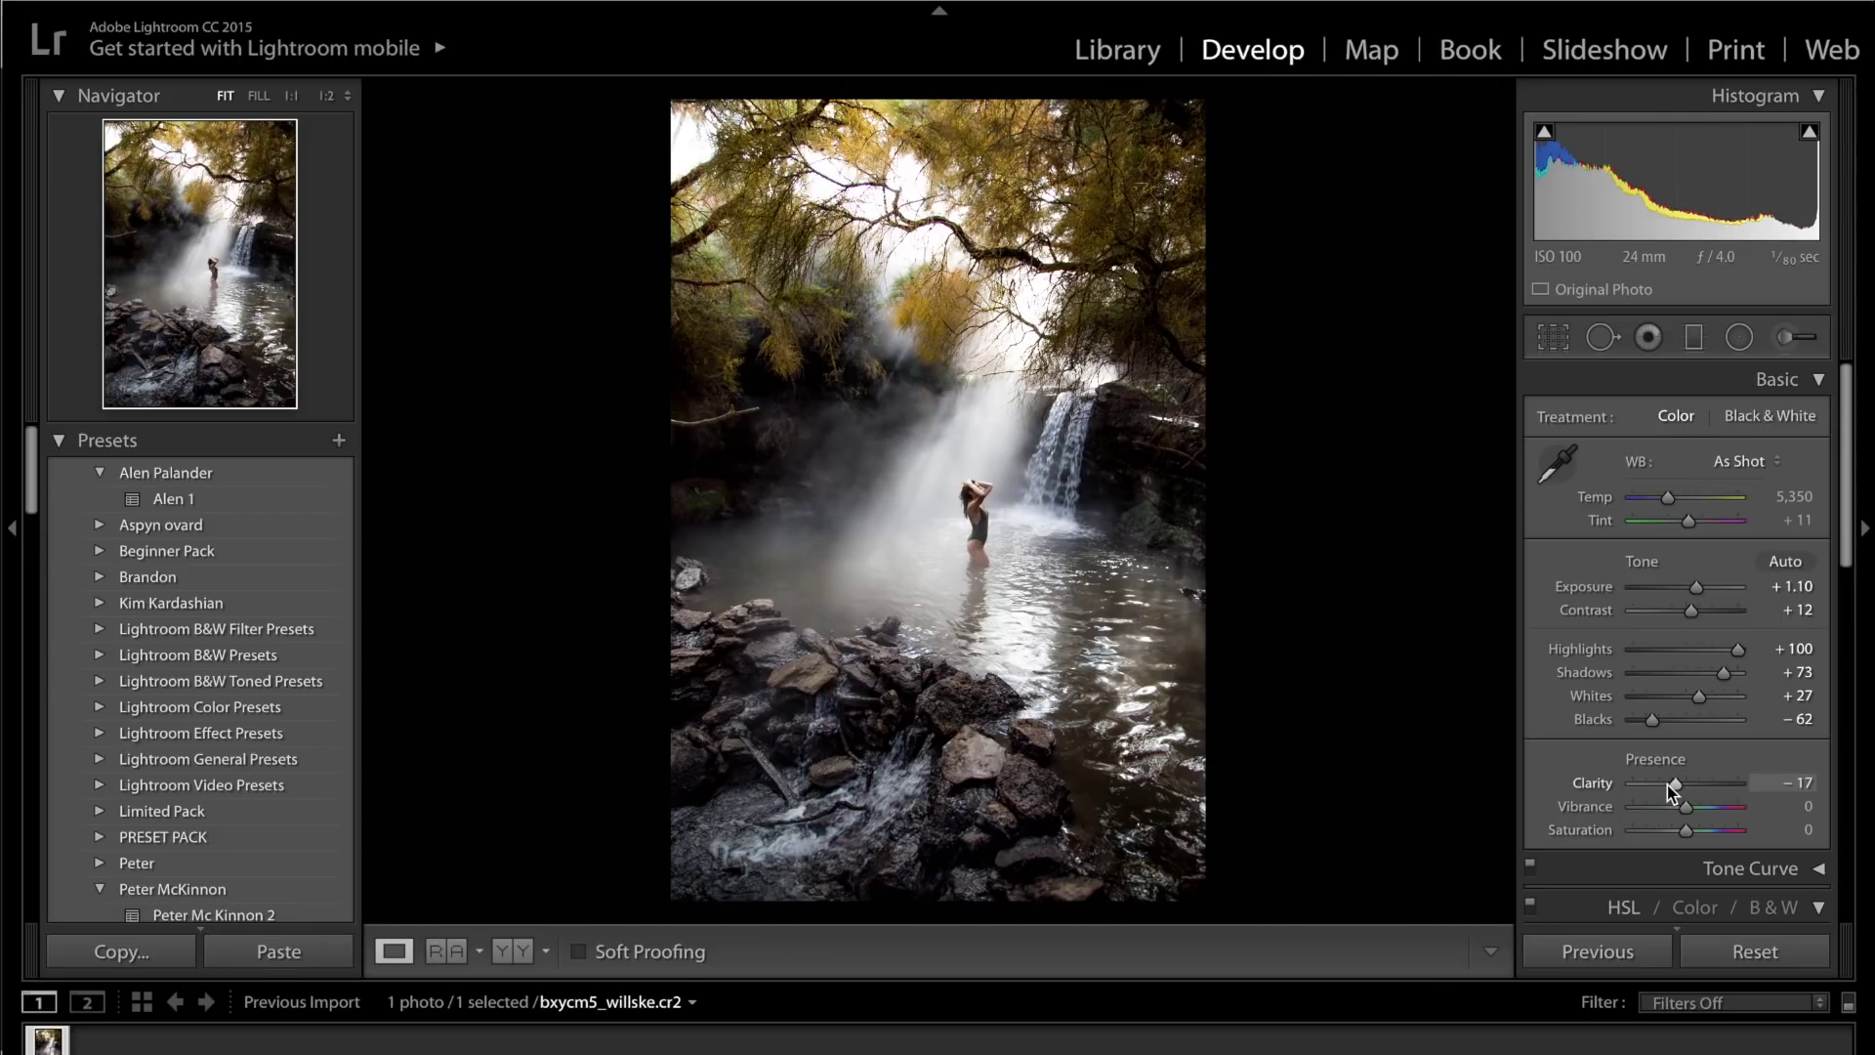
In Camera Calibration, set the Red Primary Hue to +100 and the Blue Primary Hue to −100
left_click(1794, 377)
left_click(1787, 457)
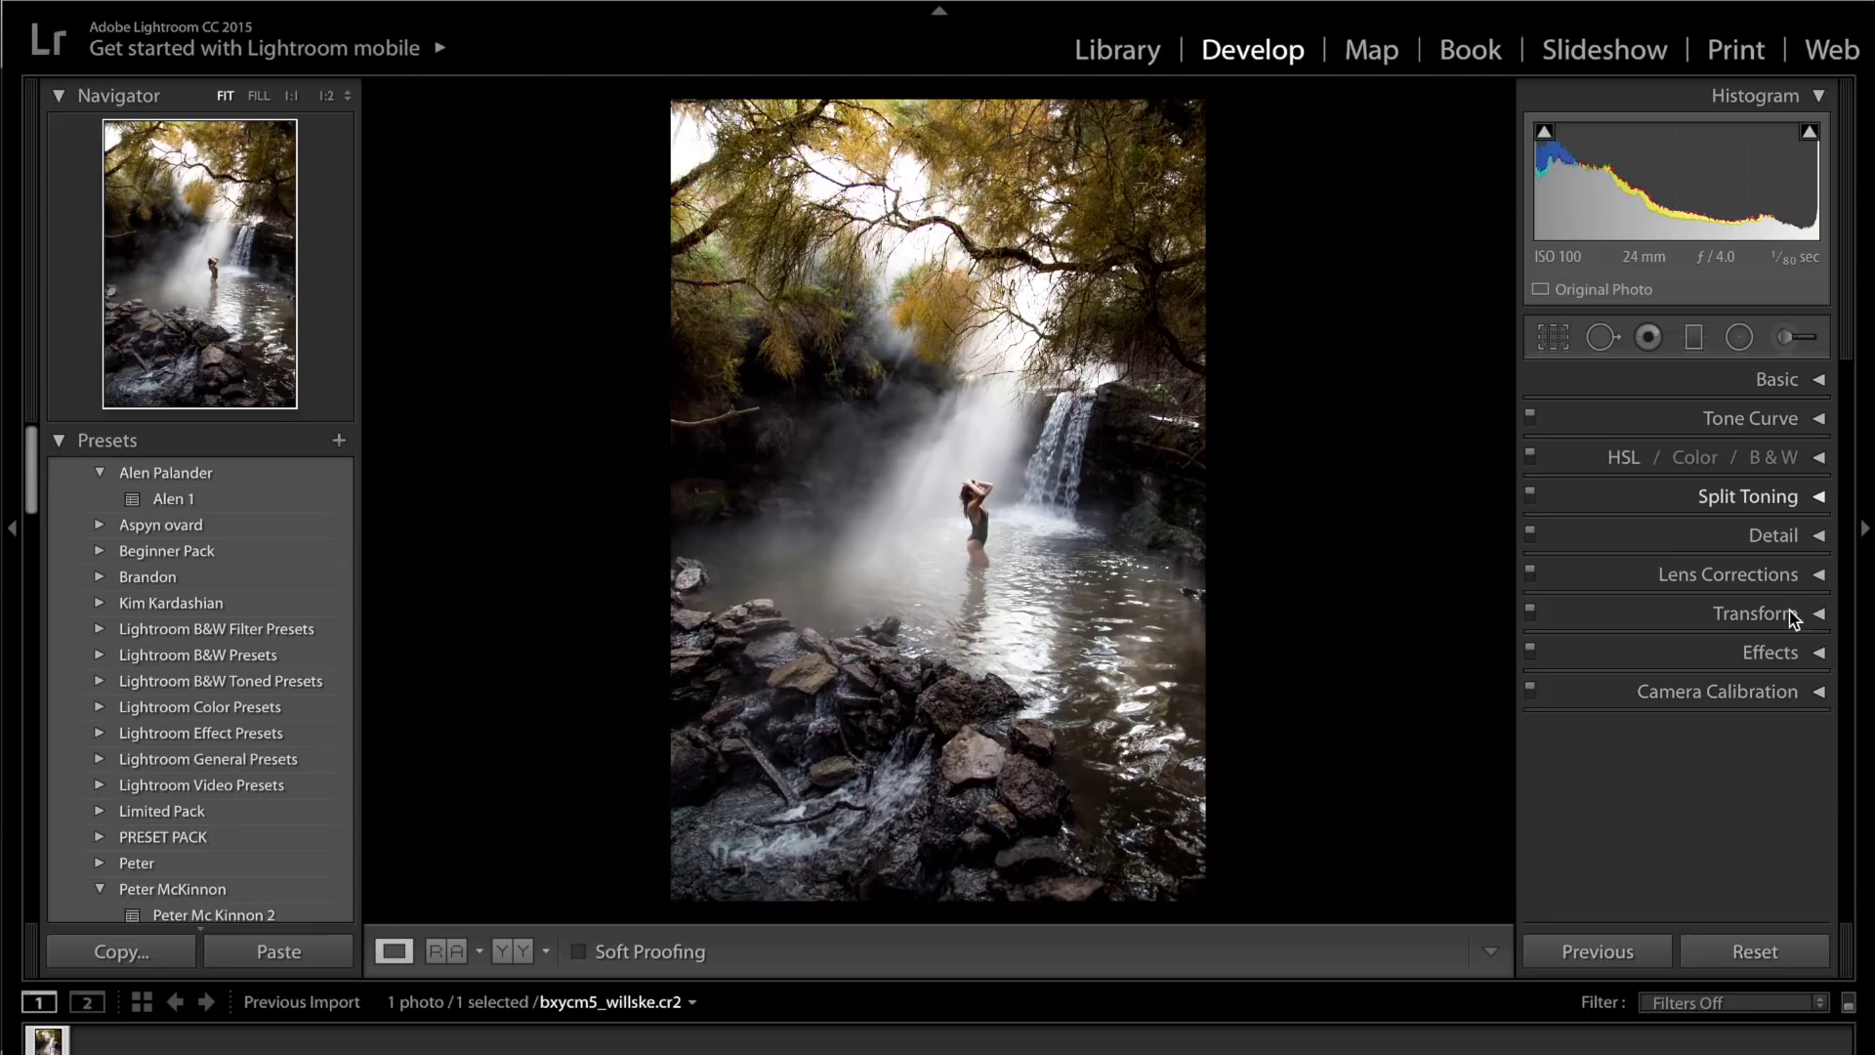
left_click(1788, 692)
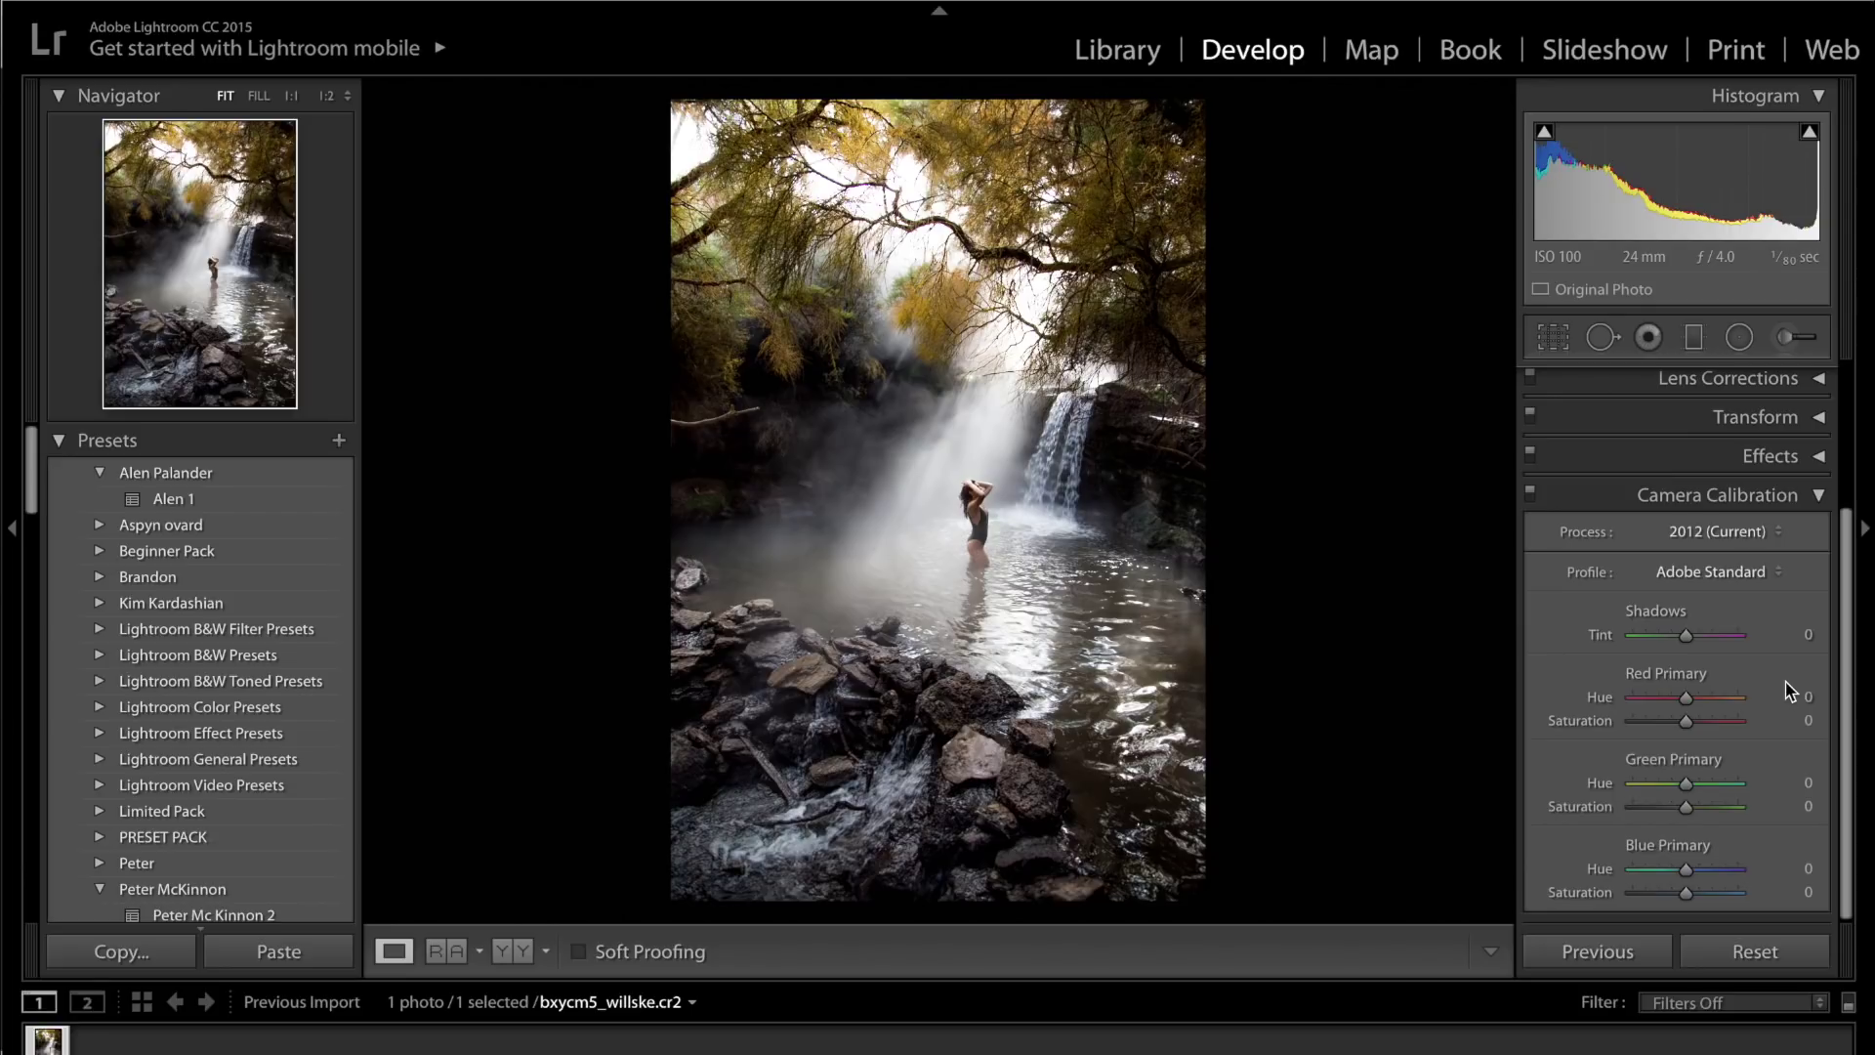
key("super+Tab")
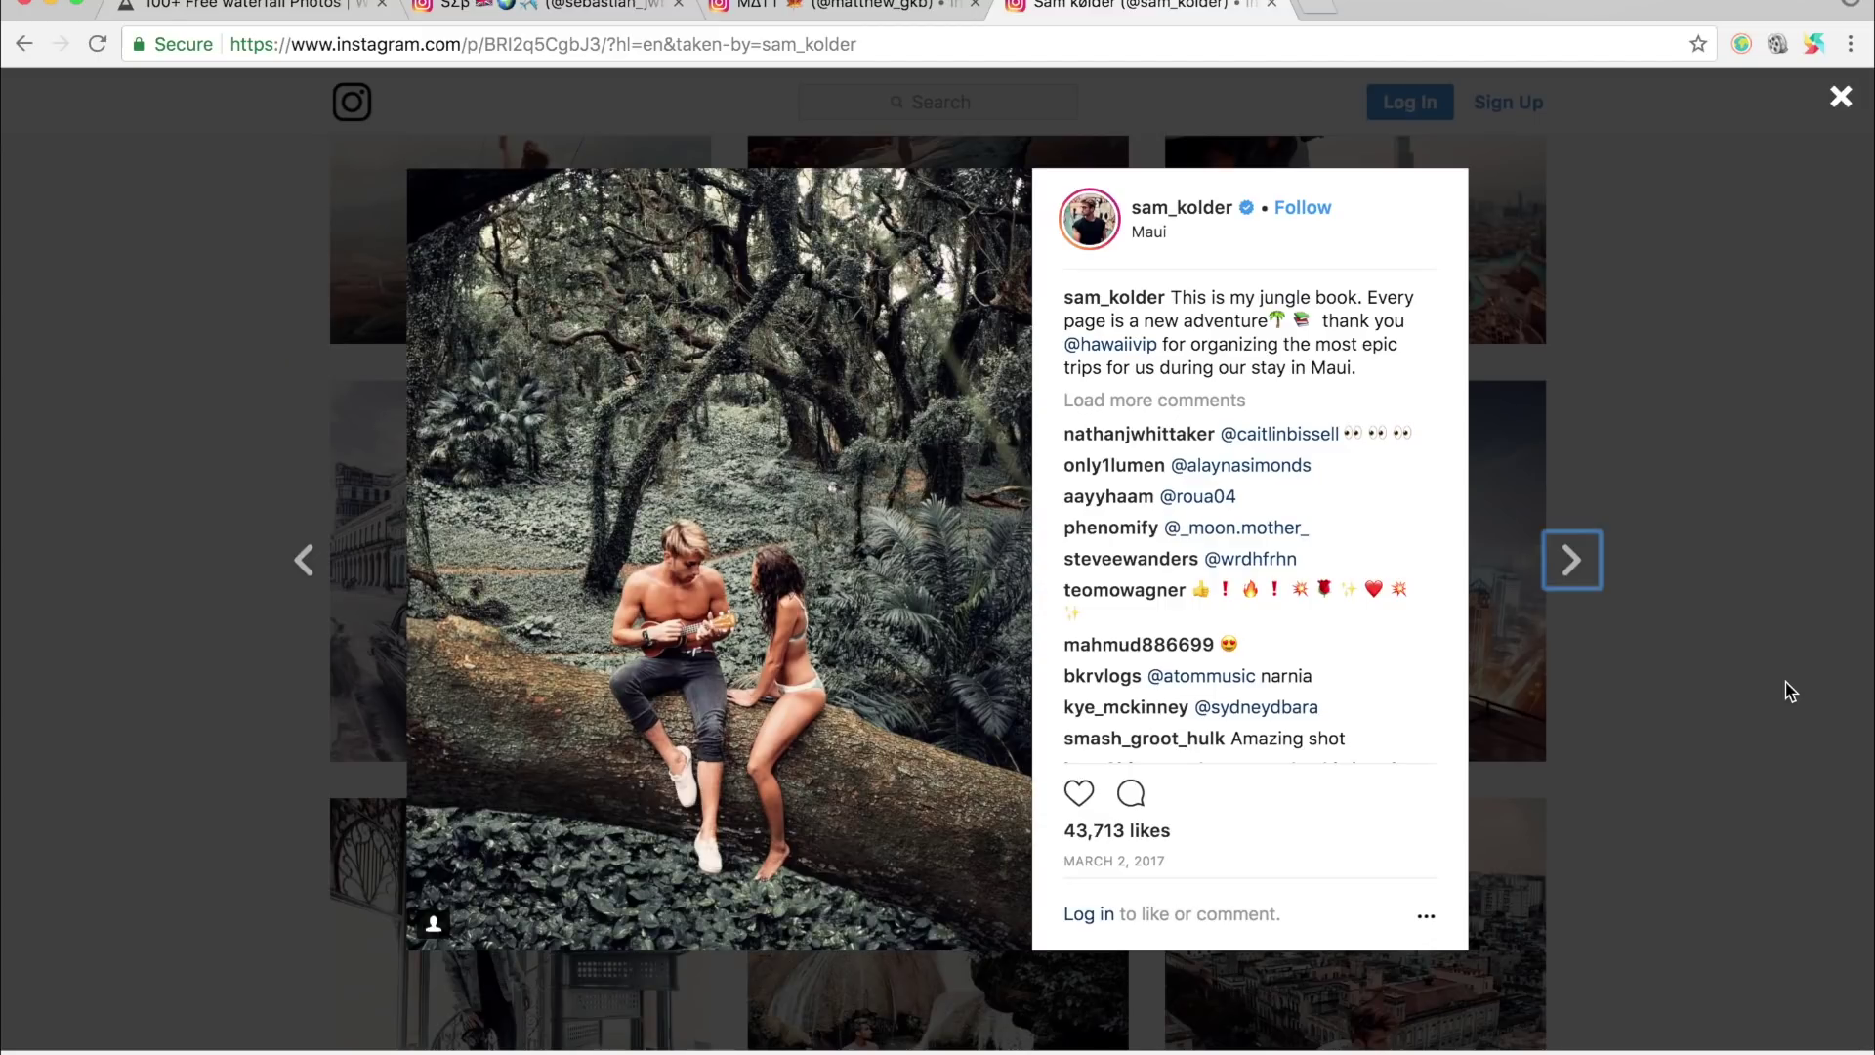
key("super+Tab")
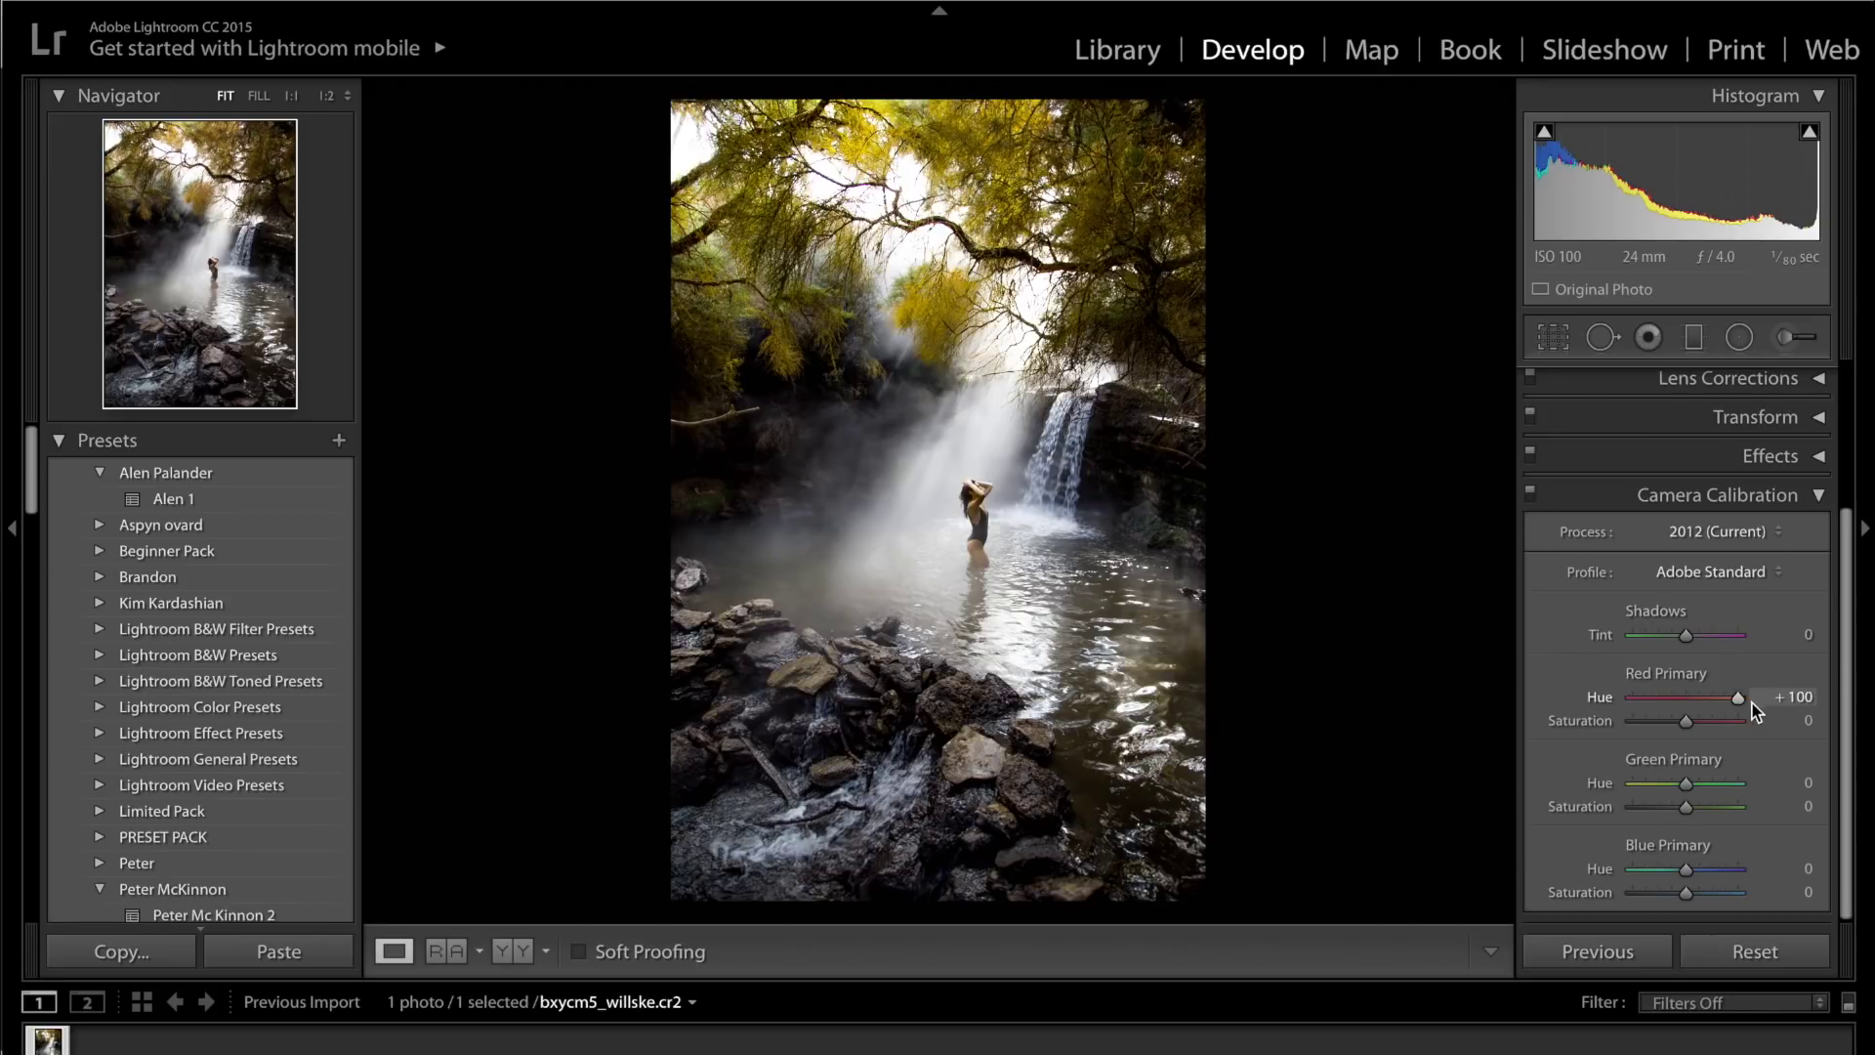
left_click_drag(1540, 877, 1483, 884)
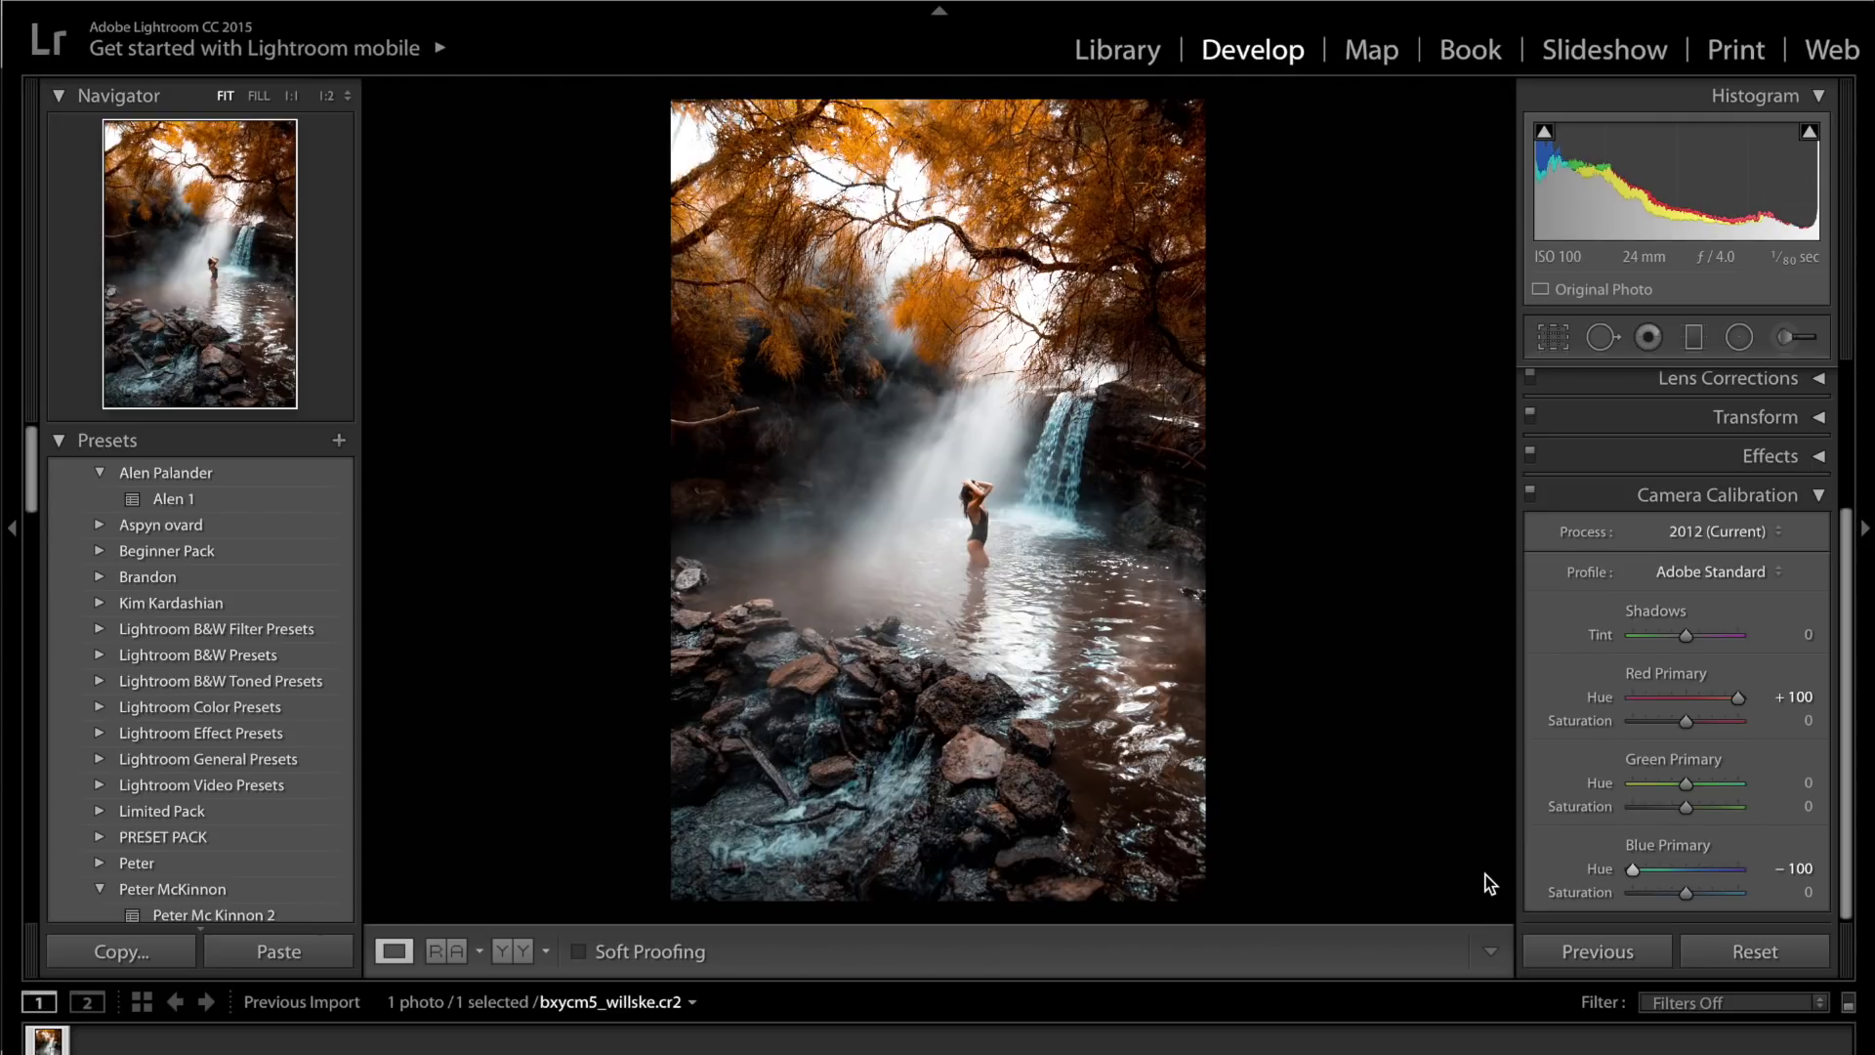
Compare the edited photo with the Instagram reference image in the browser and with its unedited version in Lightroom
key("super+Tab")
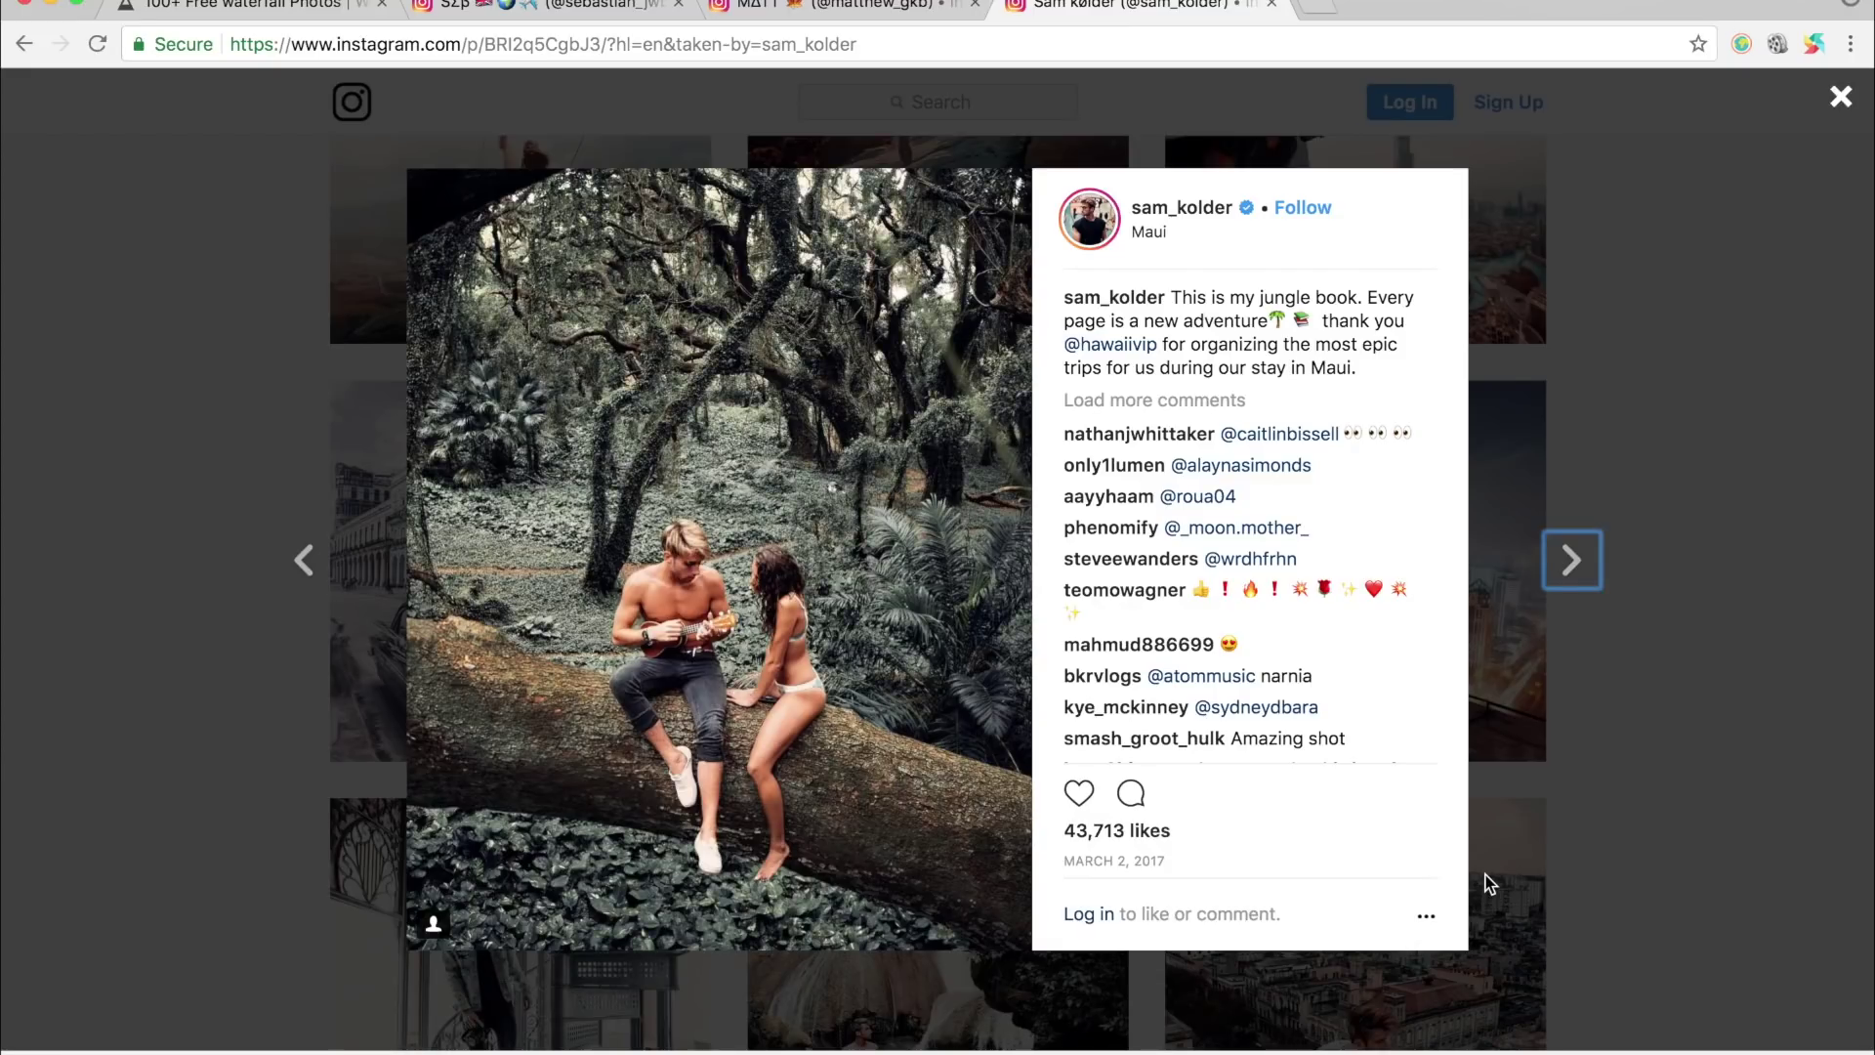
key("super+Tab")
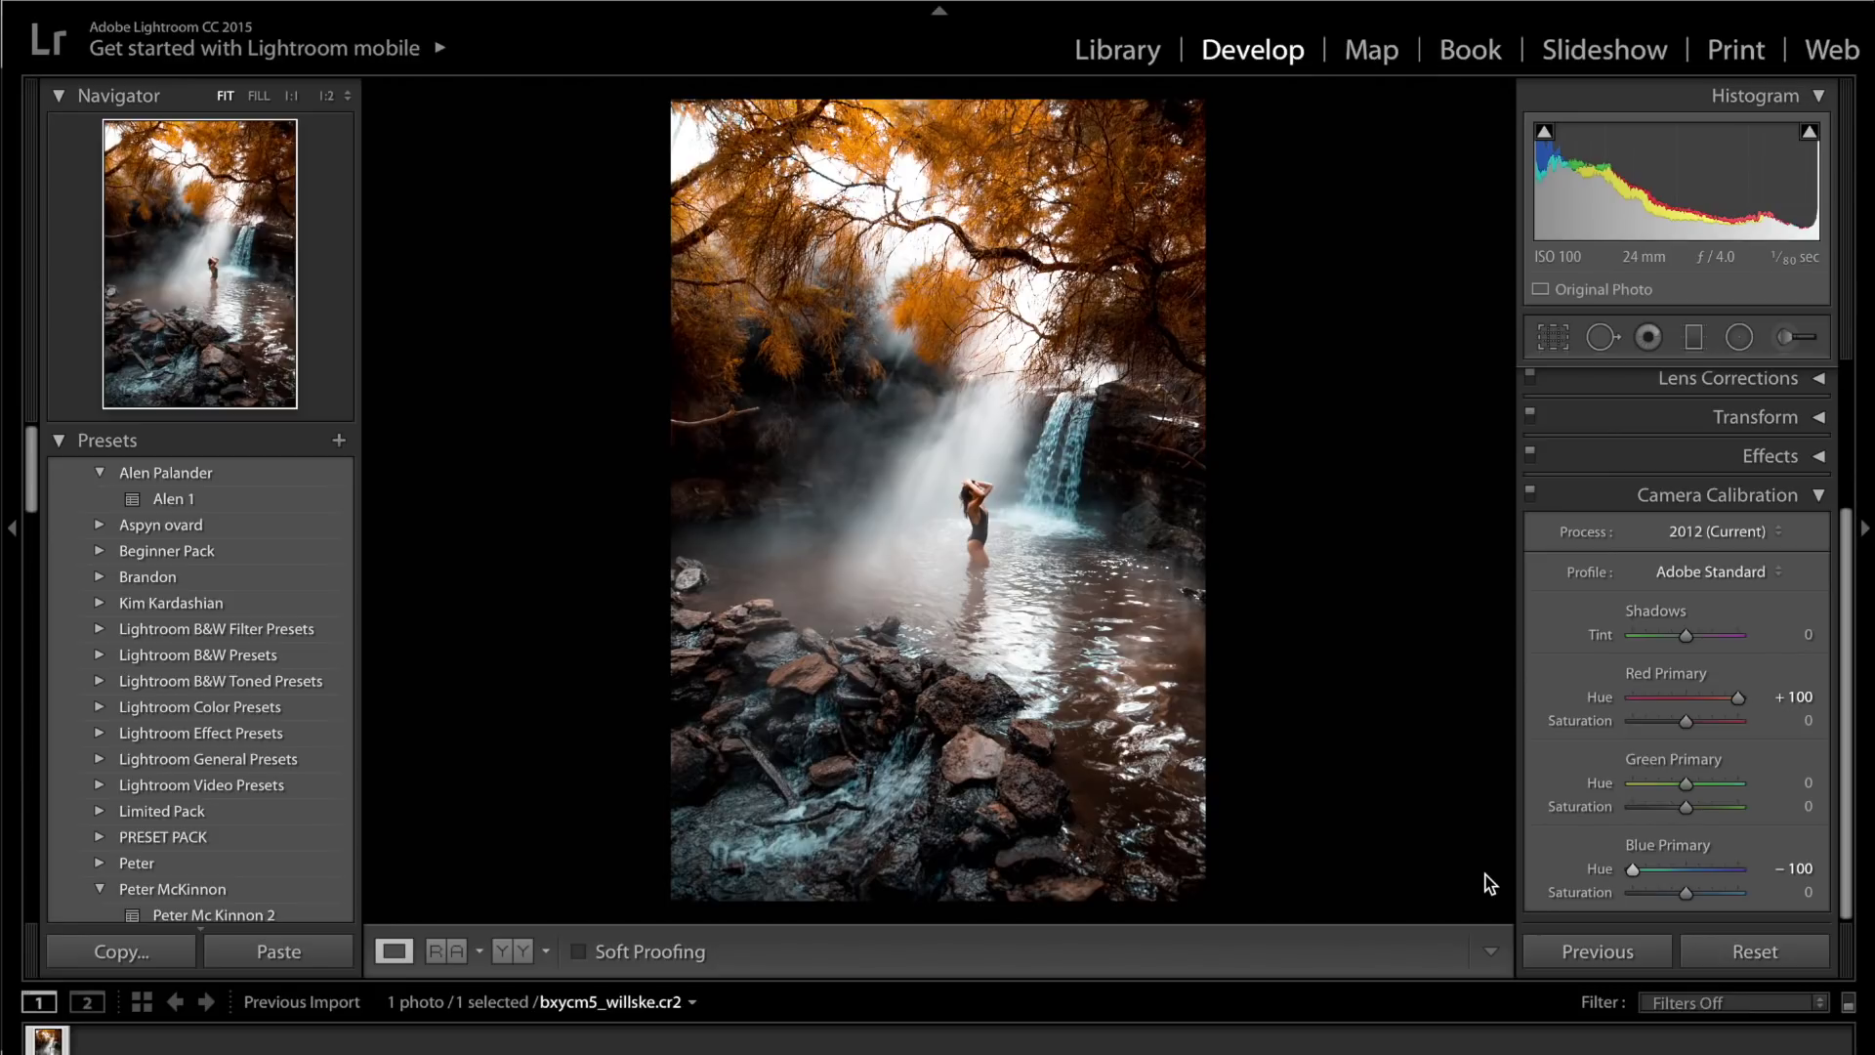
key("backslash")
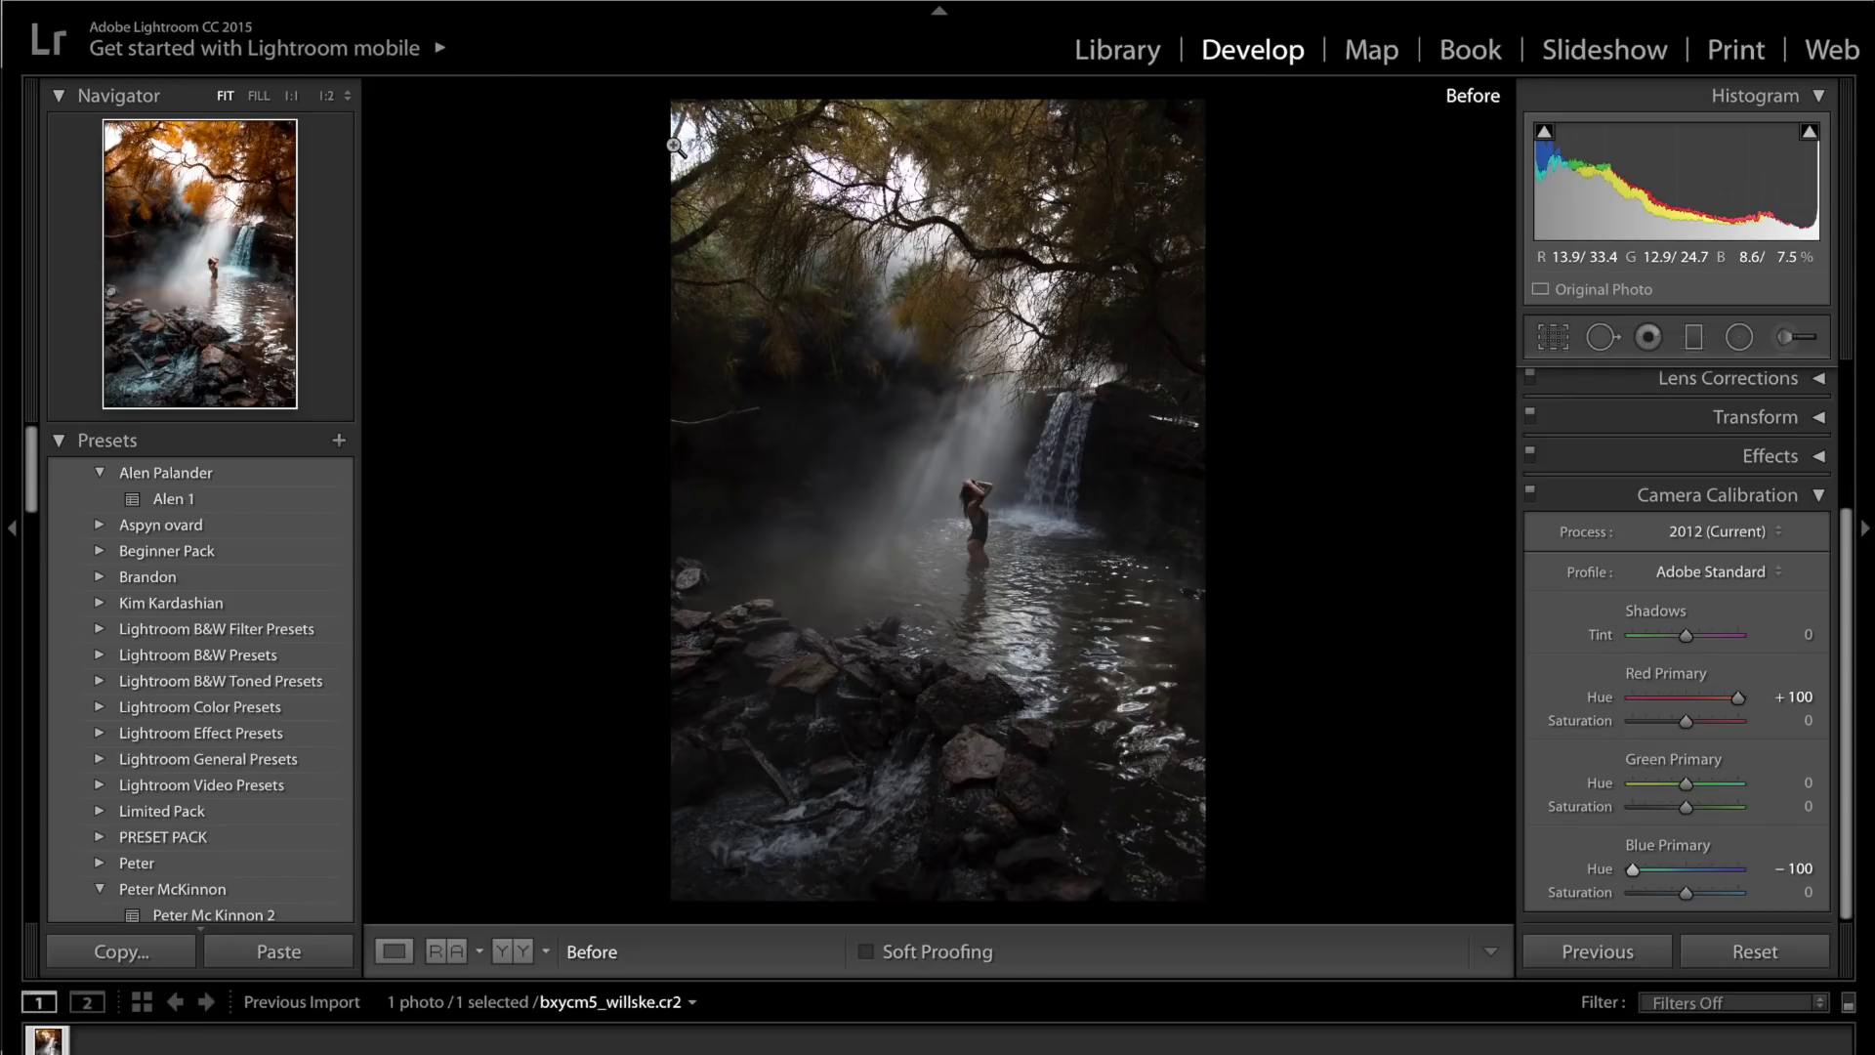
key("backslash")
key("backslash")
key("backslash")
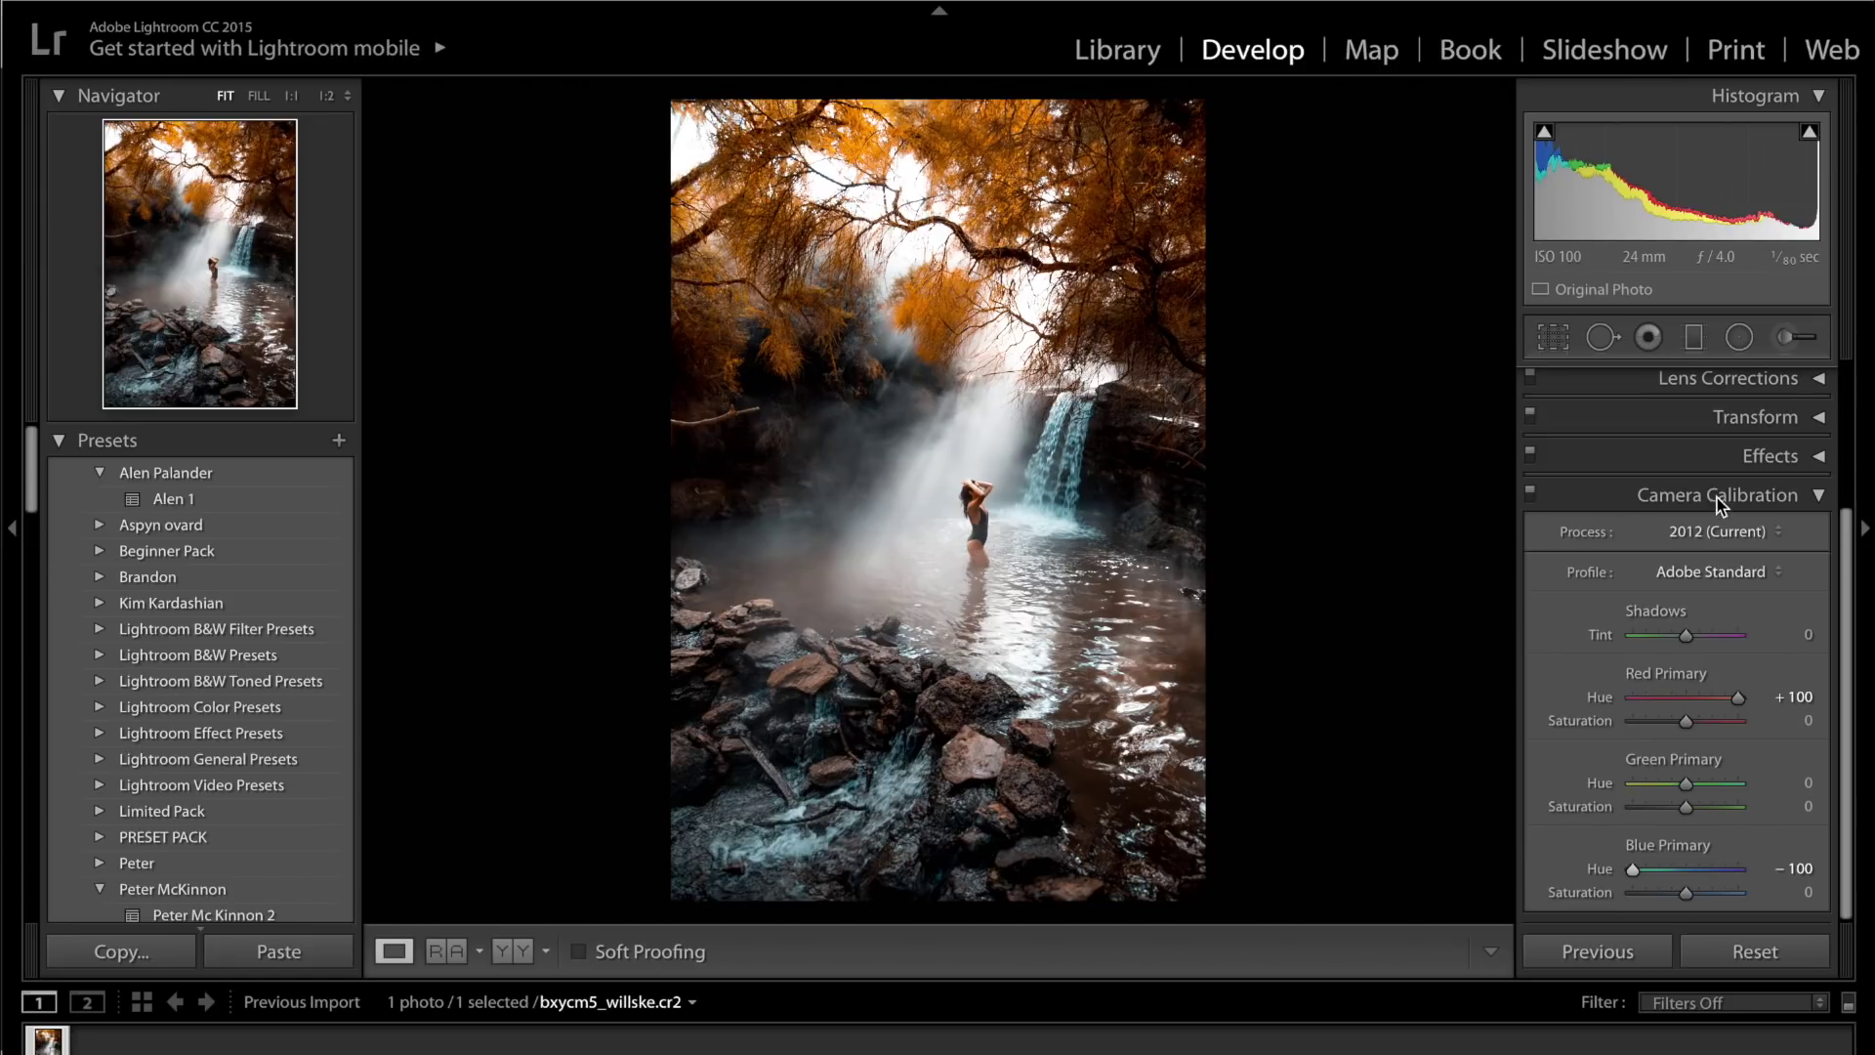
Lower the Camera Calibration saturation to −35 for the Red Primary and −38 for the Blue Primary
left_click(1667, 729)
left_click(1668, 893)
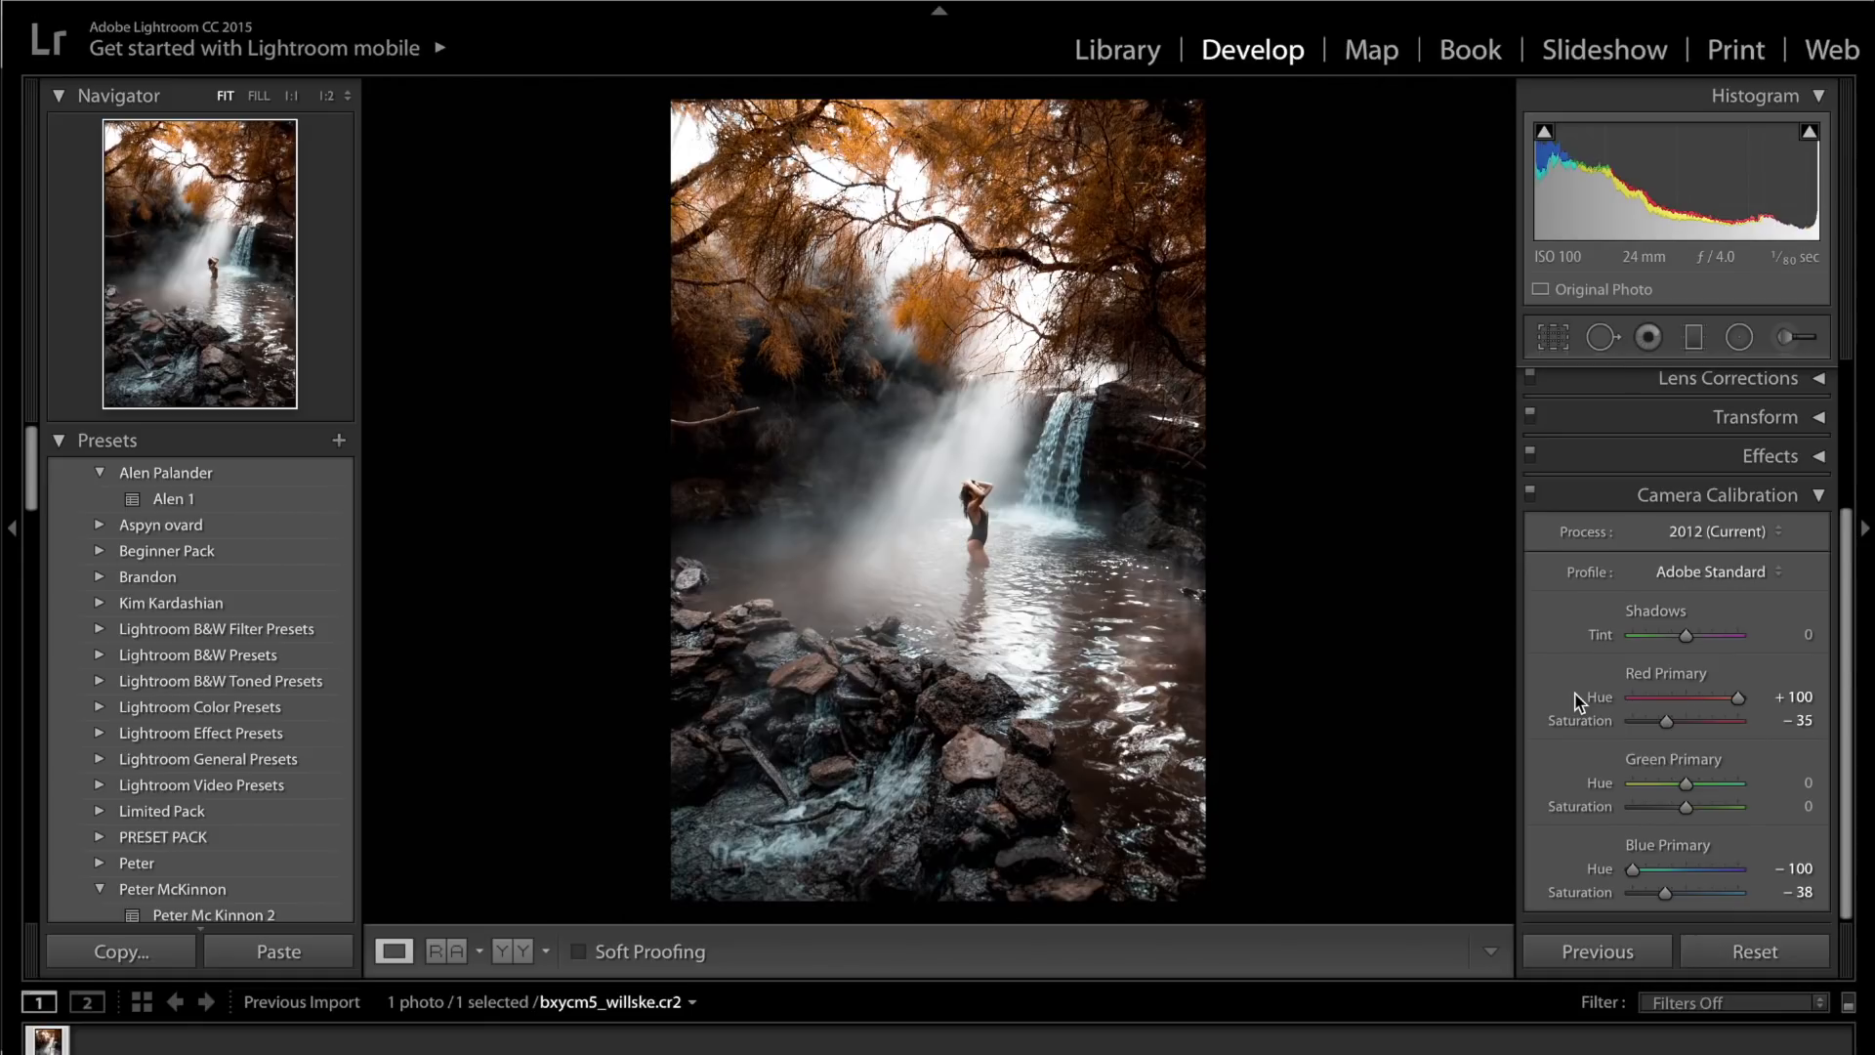
Set the HSL luminance to Red +31, Orange +46, Yellow +100, Green +100, Aqua +83 and Blue +43
scroll(1661, 722, "up", 5)
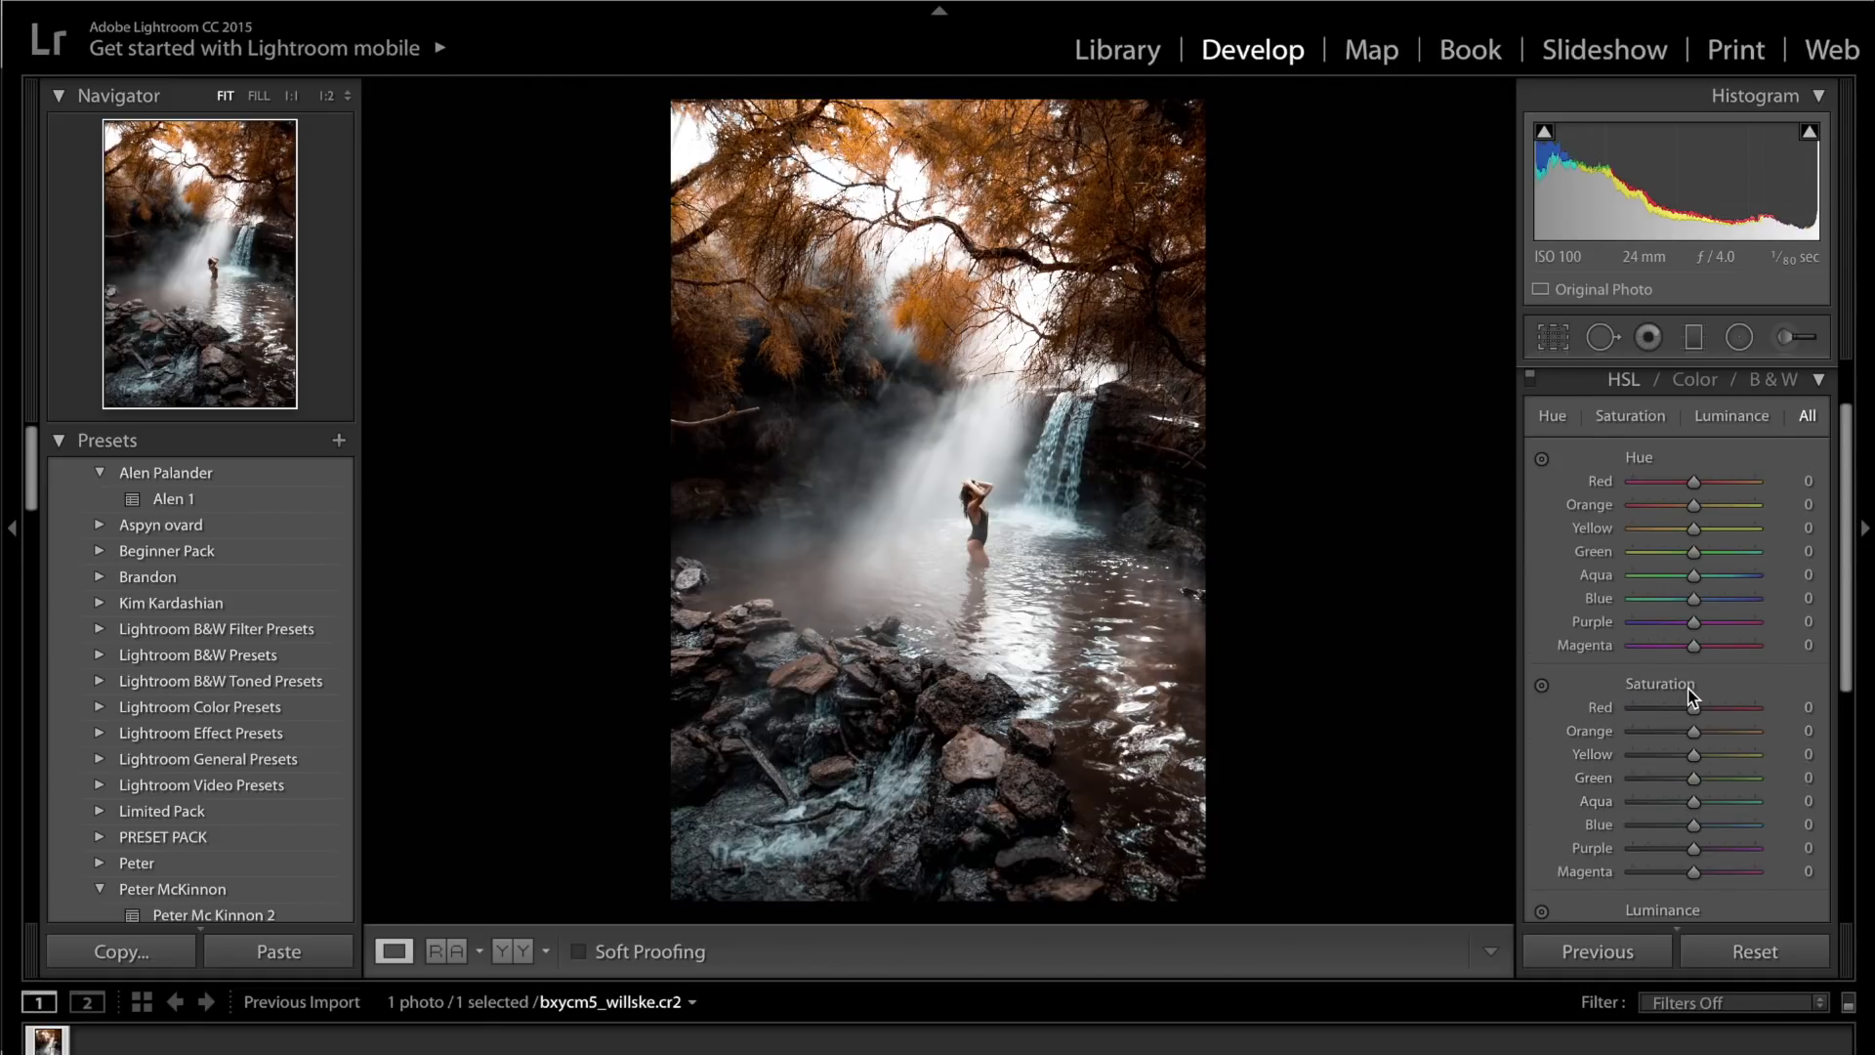
scroll(1689, 687, "down", 5)
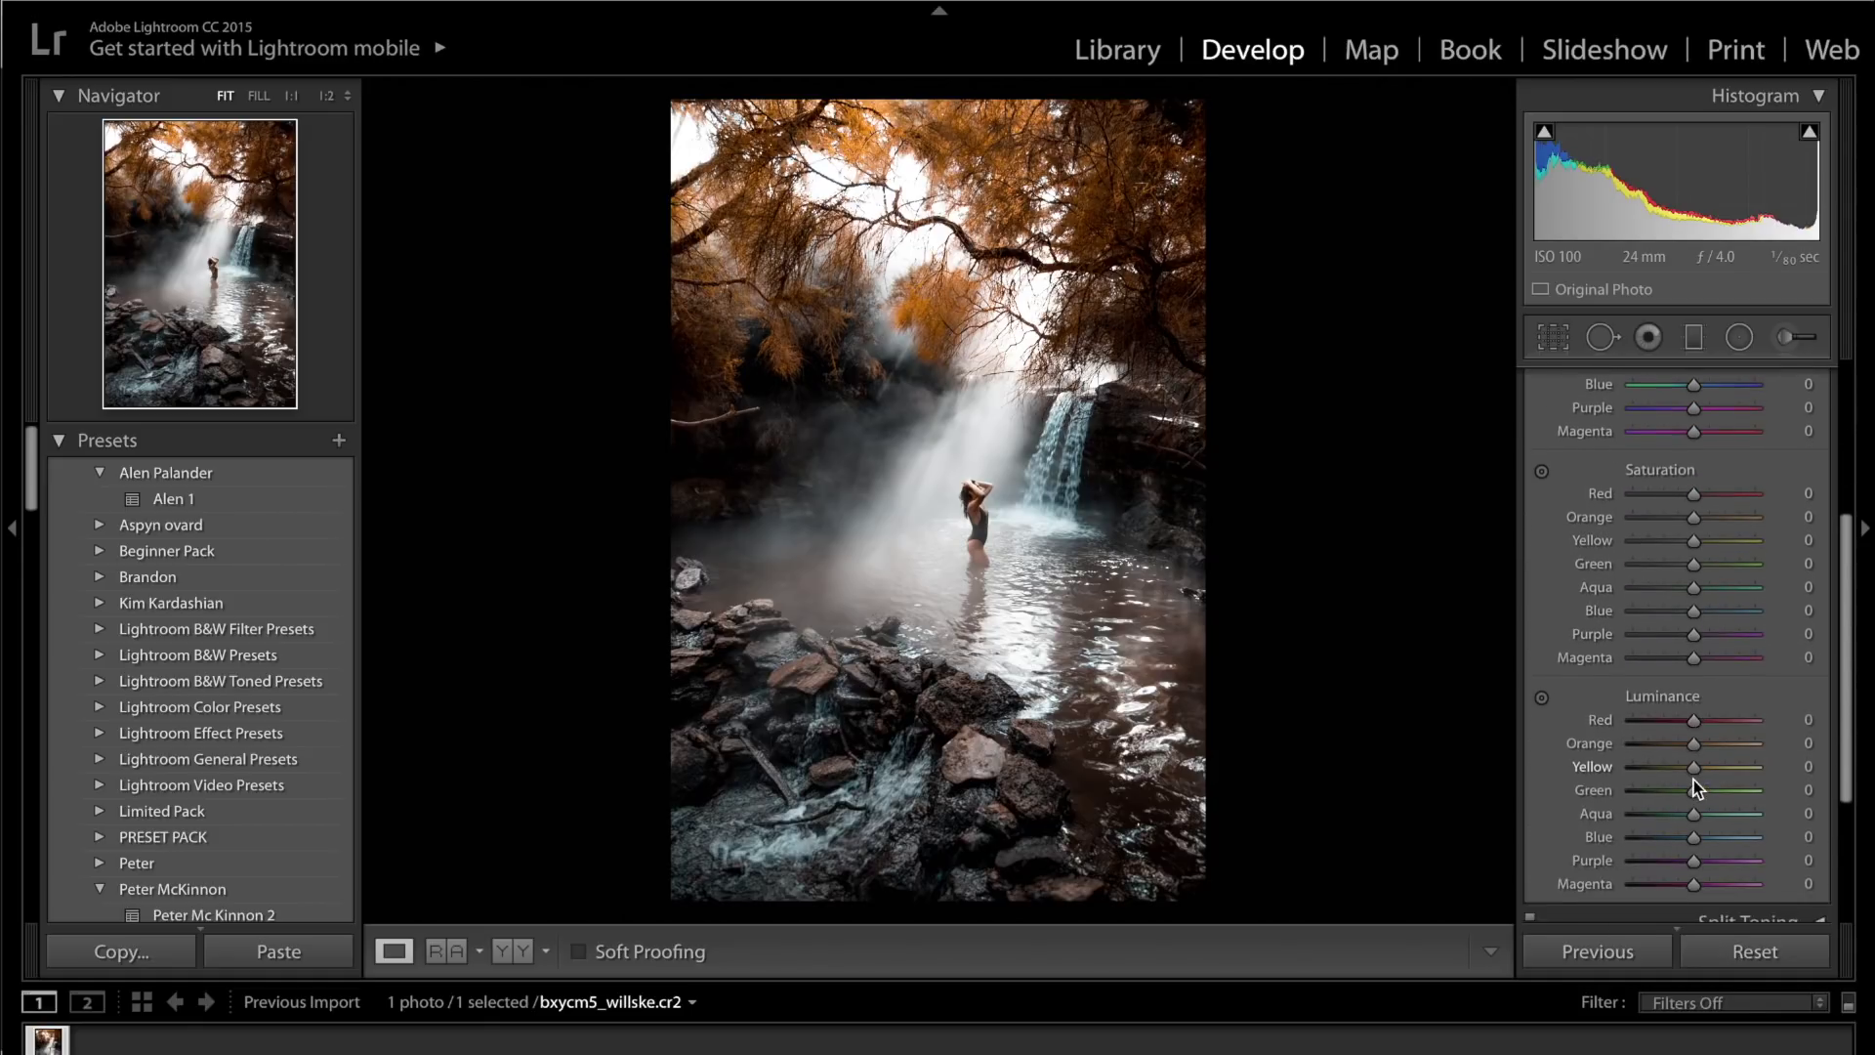
left_click_drag(1694, 791, 1735, 790)
scroll(1795, 801, "up", 5)
left_click_drag(1693, 767, 1725, 745)
left_click_drag(1693, 720, 1714, 721)
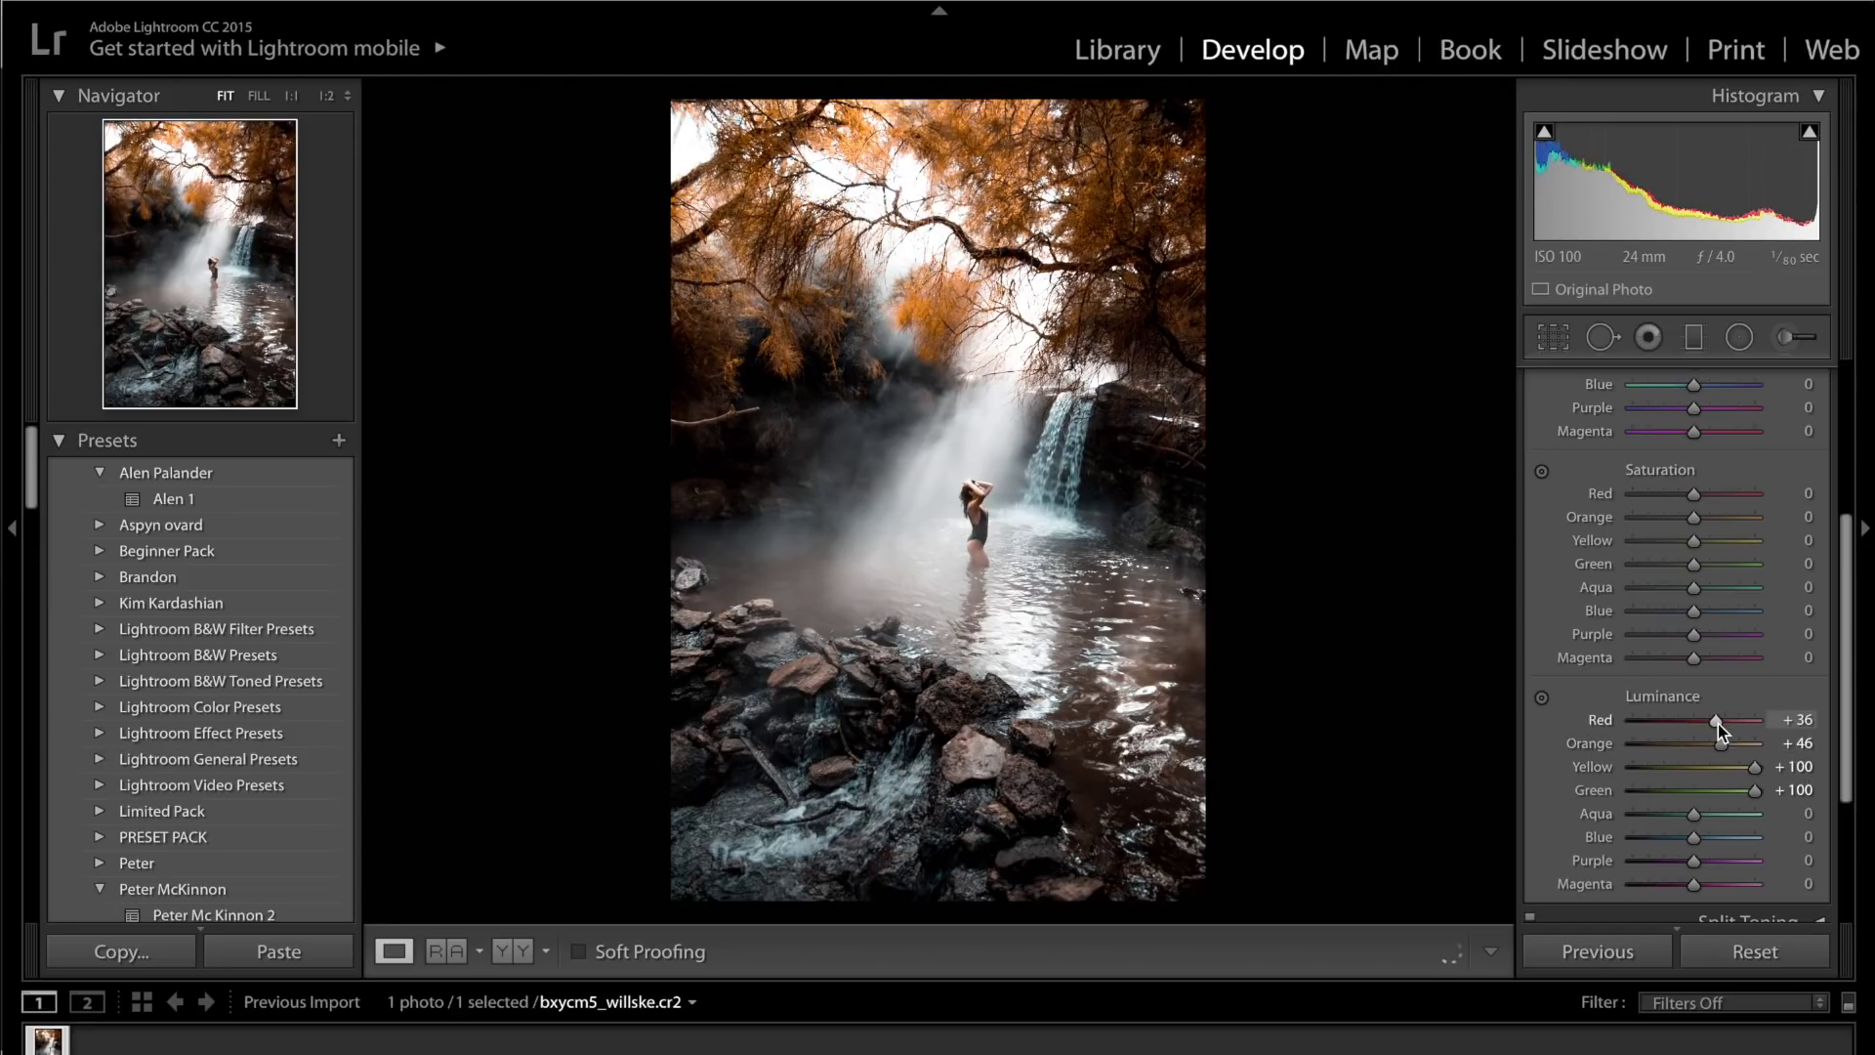
left_click_drag(1711, 840, 1748, 818)
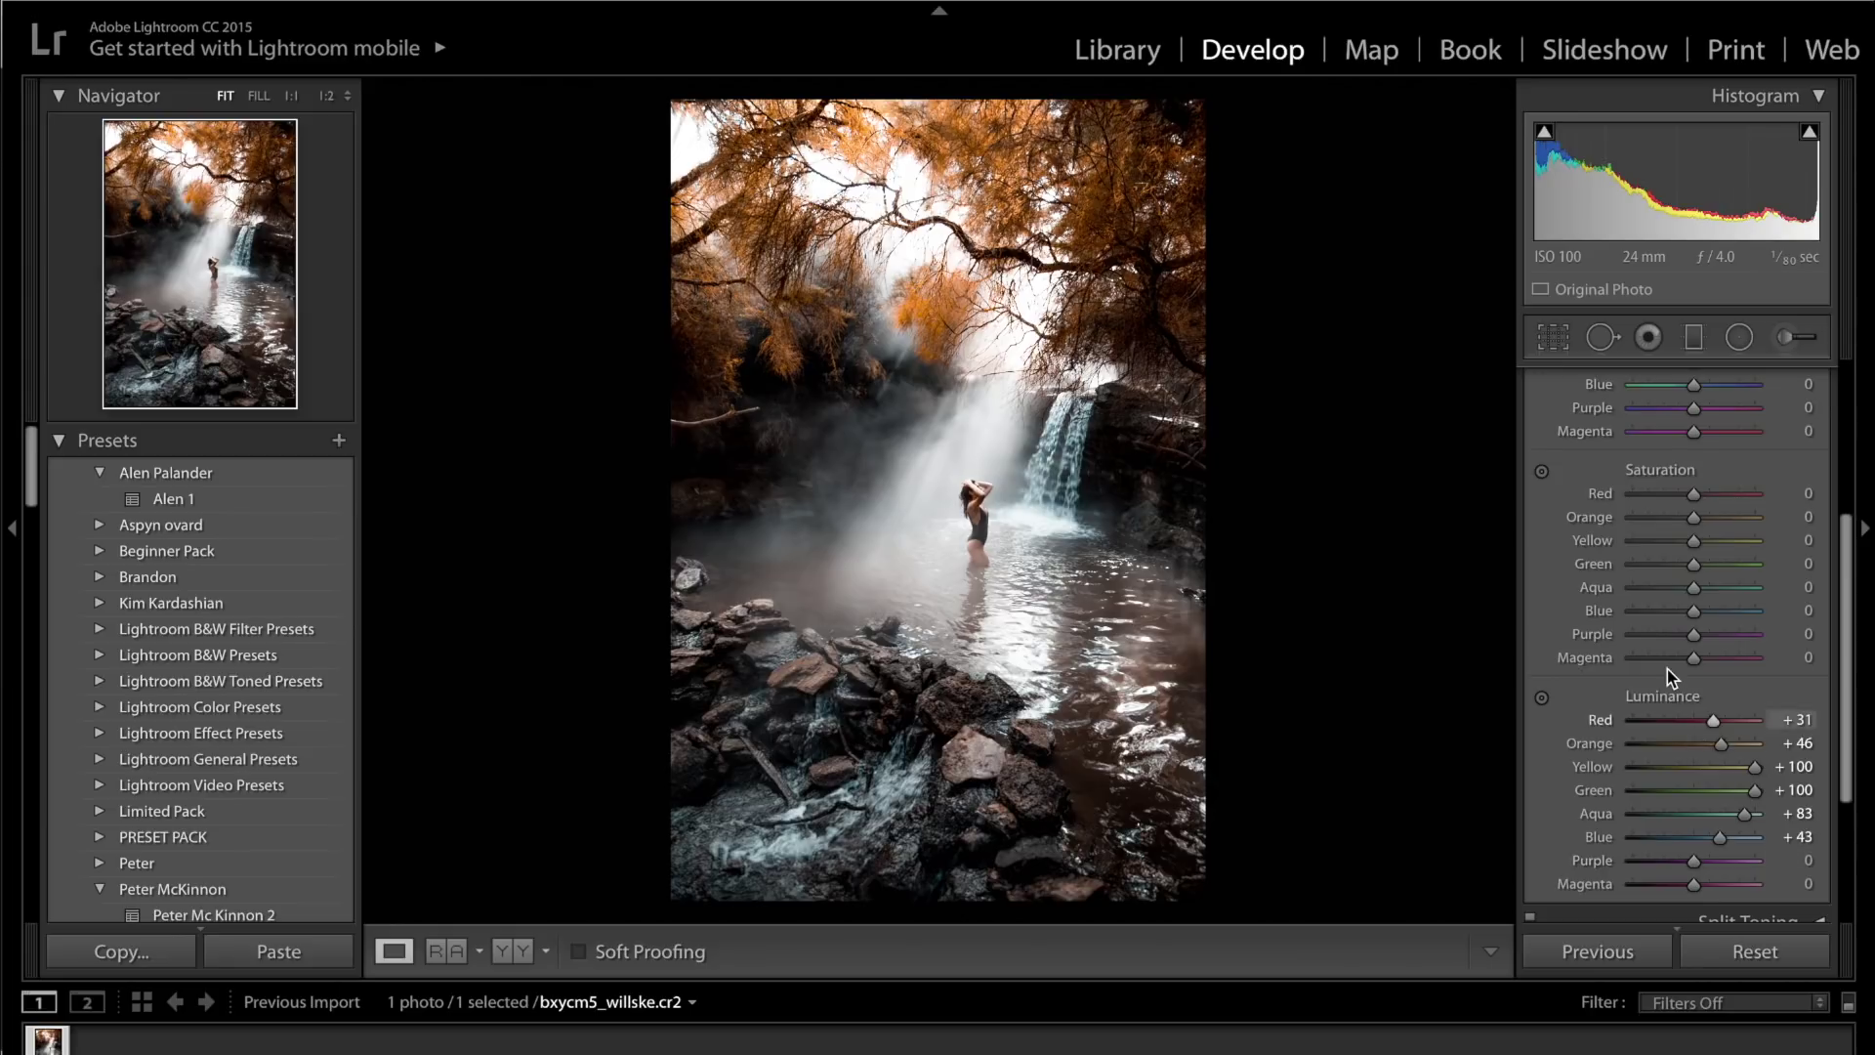
Set the HSL saturation to Red +29, Orange −23, Yellow −59 and Green −100
left_click_drag(1686, 567, 1632, 564)
left_click(1648, 542)
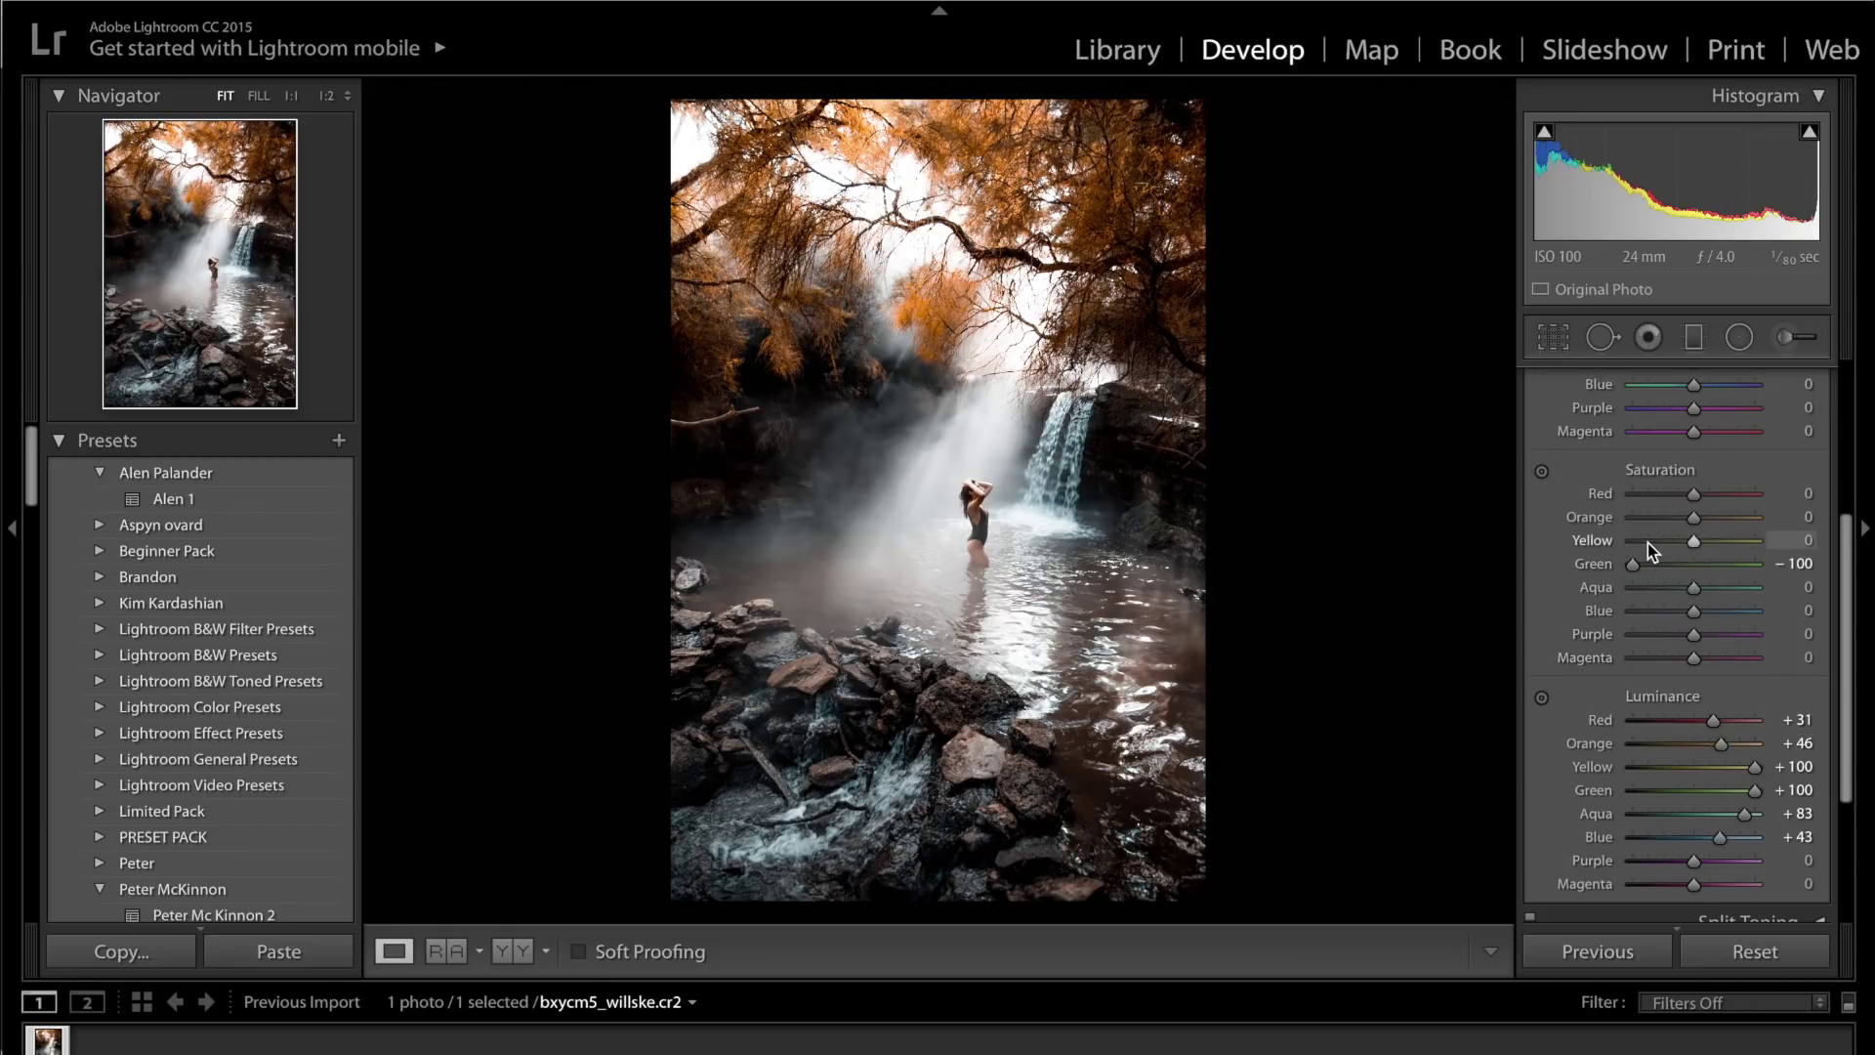
left_click_drag(1652, 546, 1682, 523)
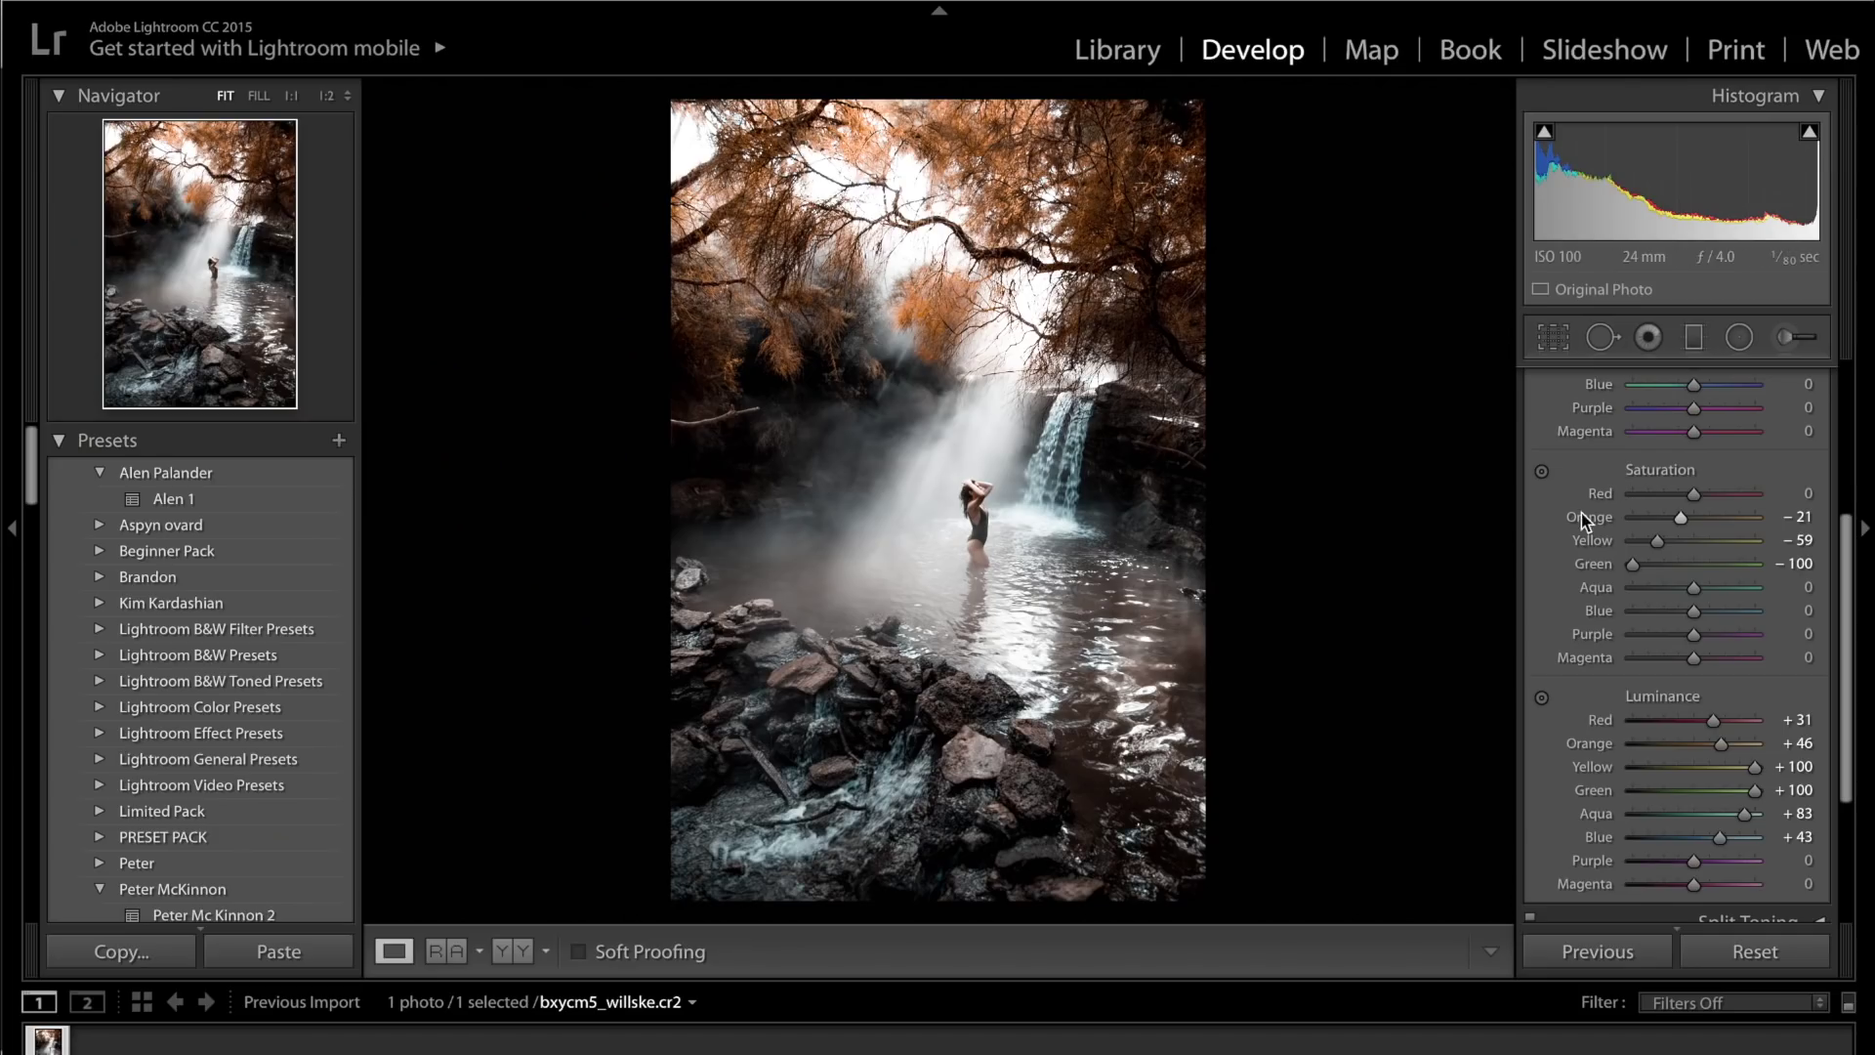
left_click_drag(1693, 495, 1714, 494)
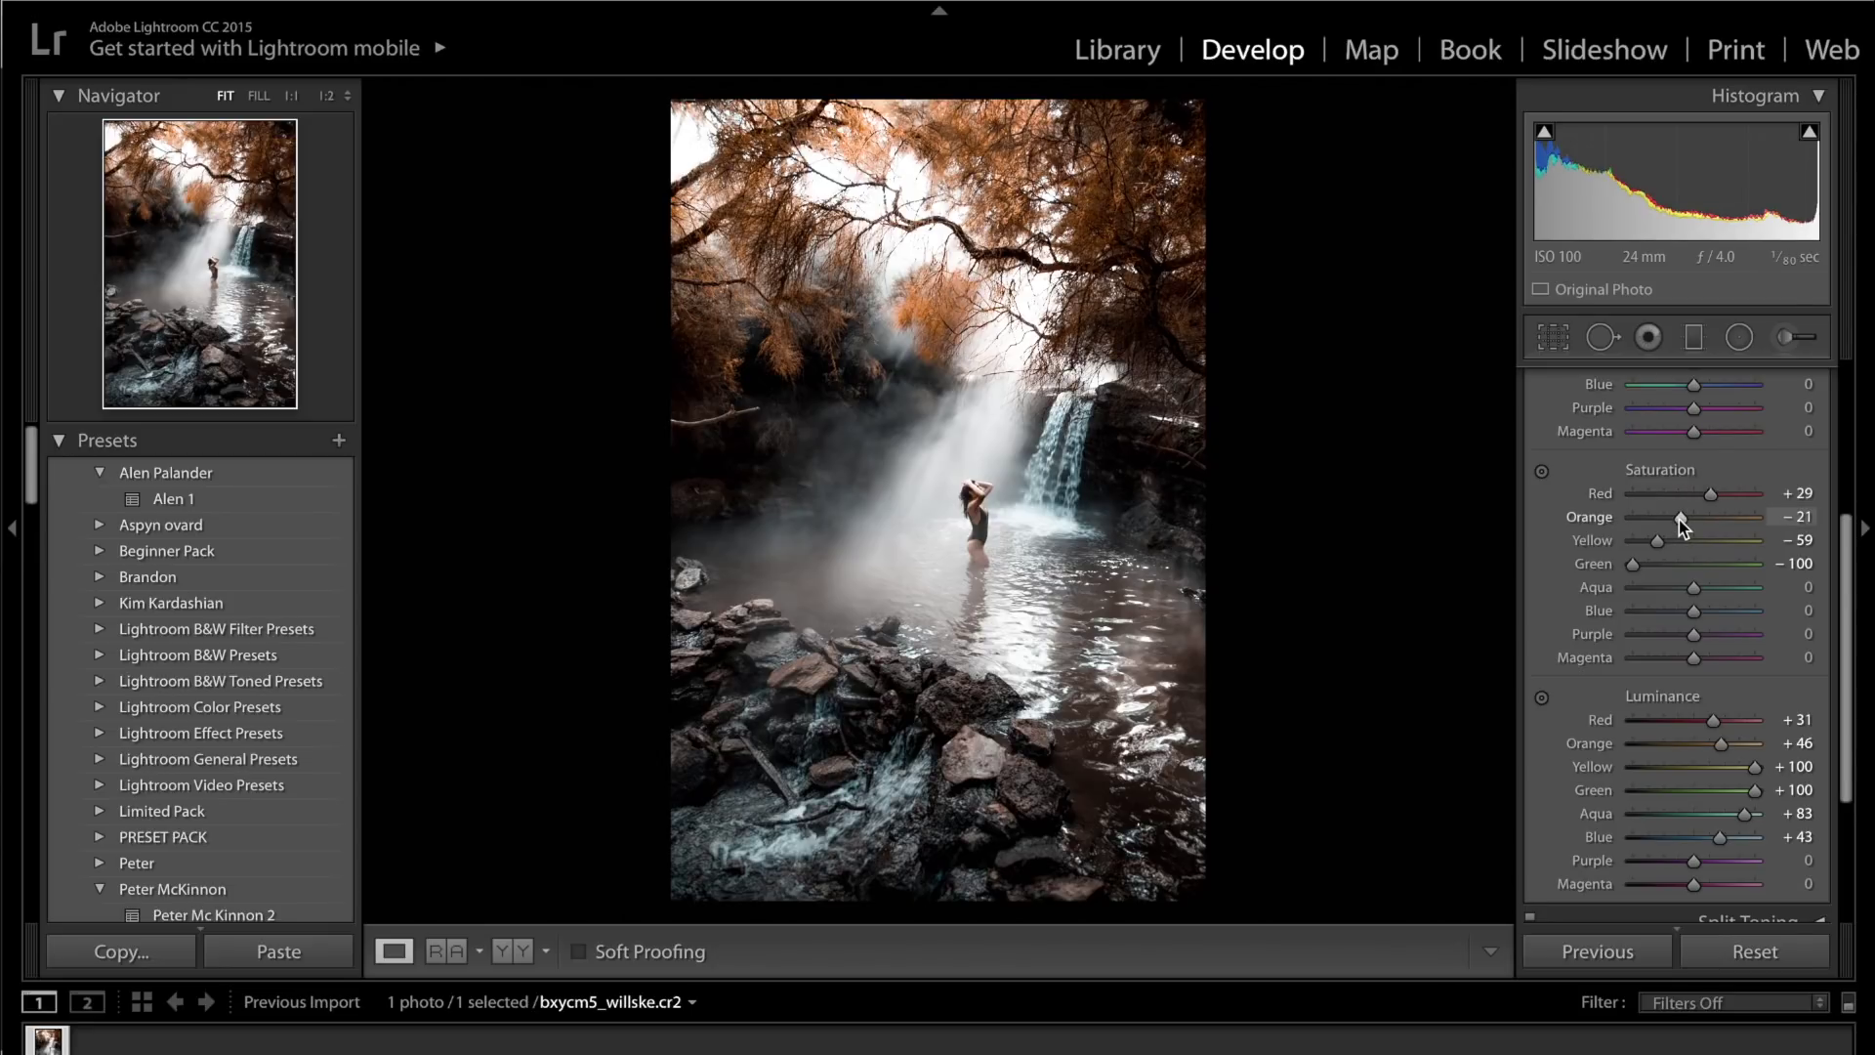
Try shifting the HSL hue of Blue to −24 and of Aqua to +41
scroll(1729, 467, "up", 3)
scroll(1729, 467, "up", 4)
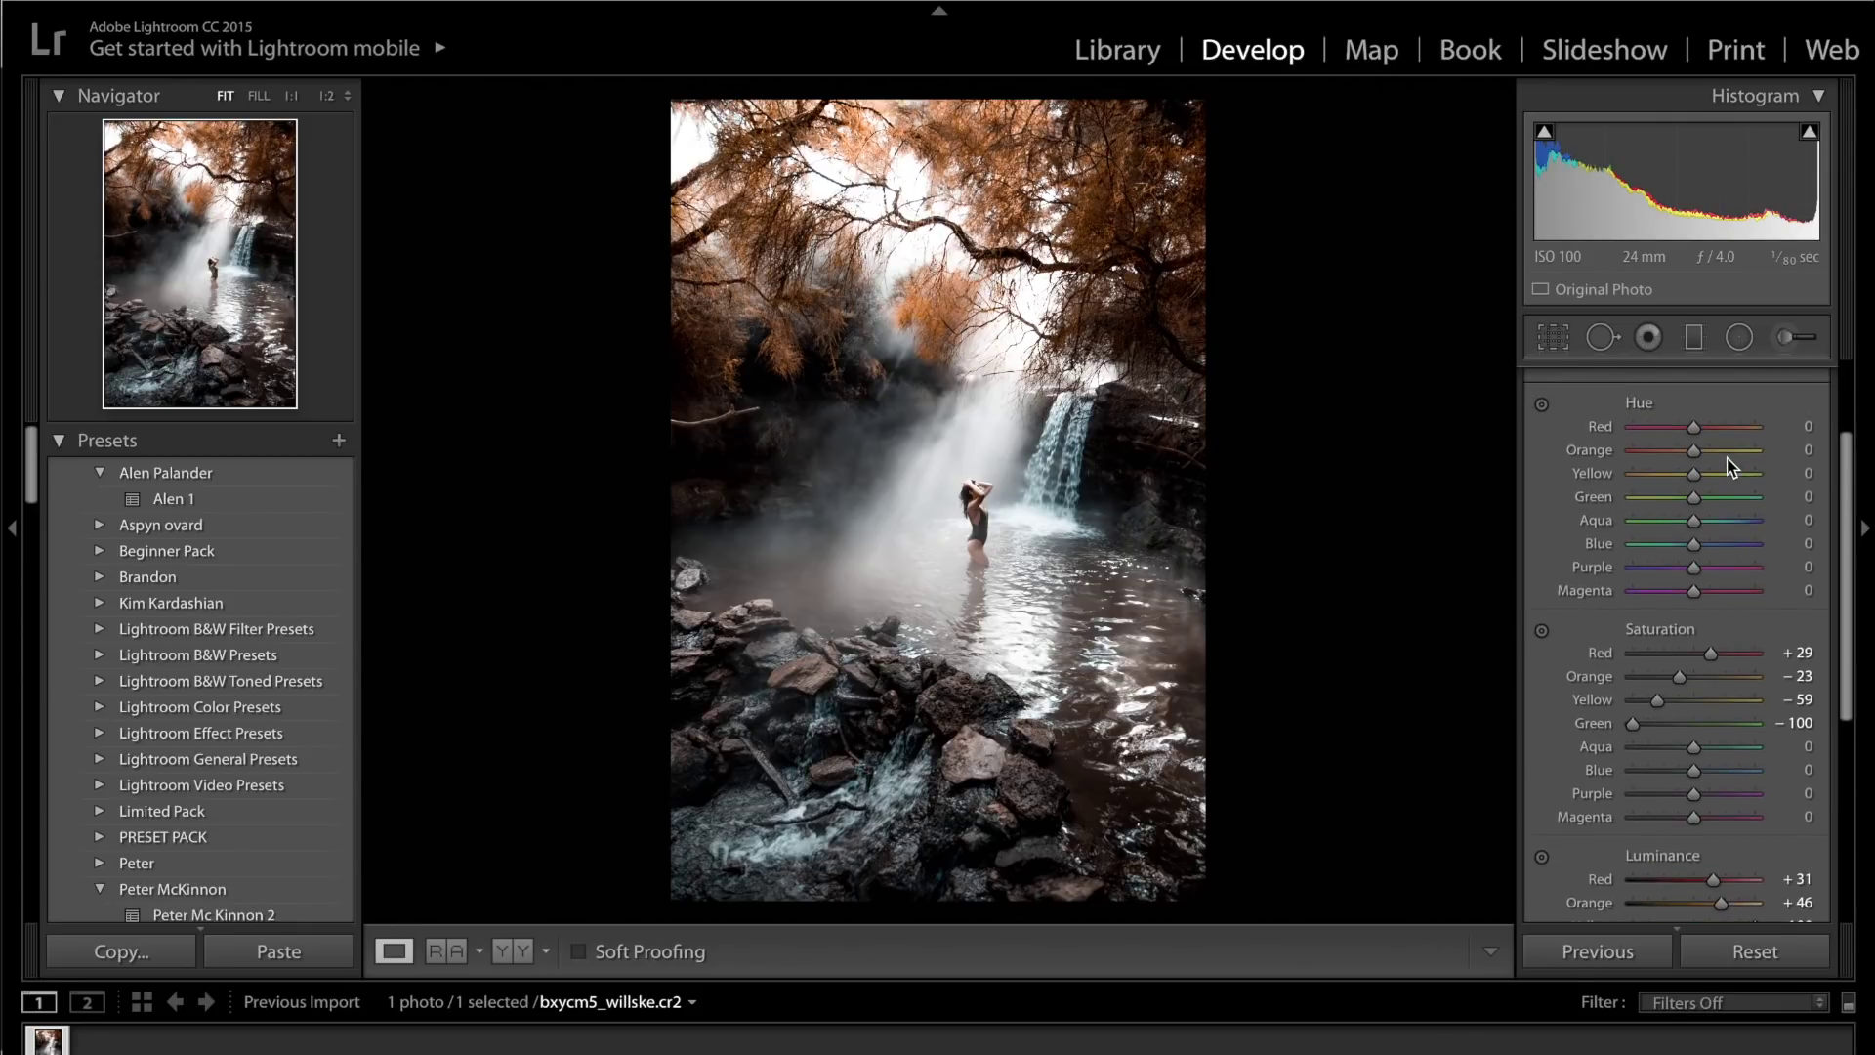
left_click_drag(1705, 548, 1597, 560)
left_click(1678, 545)
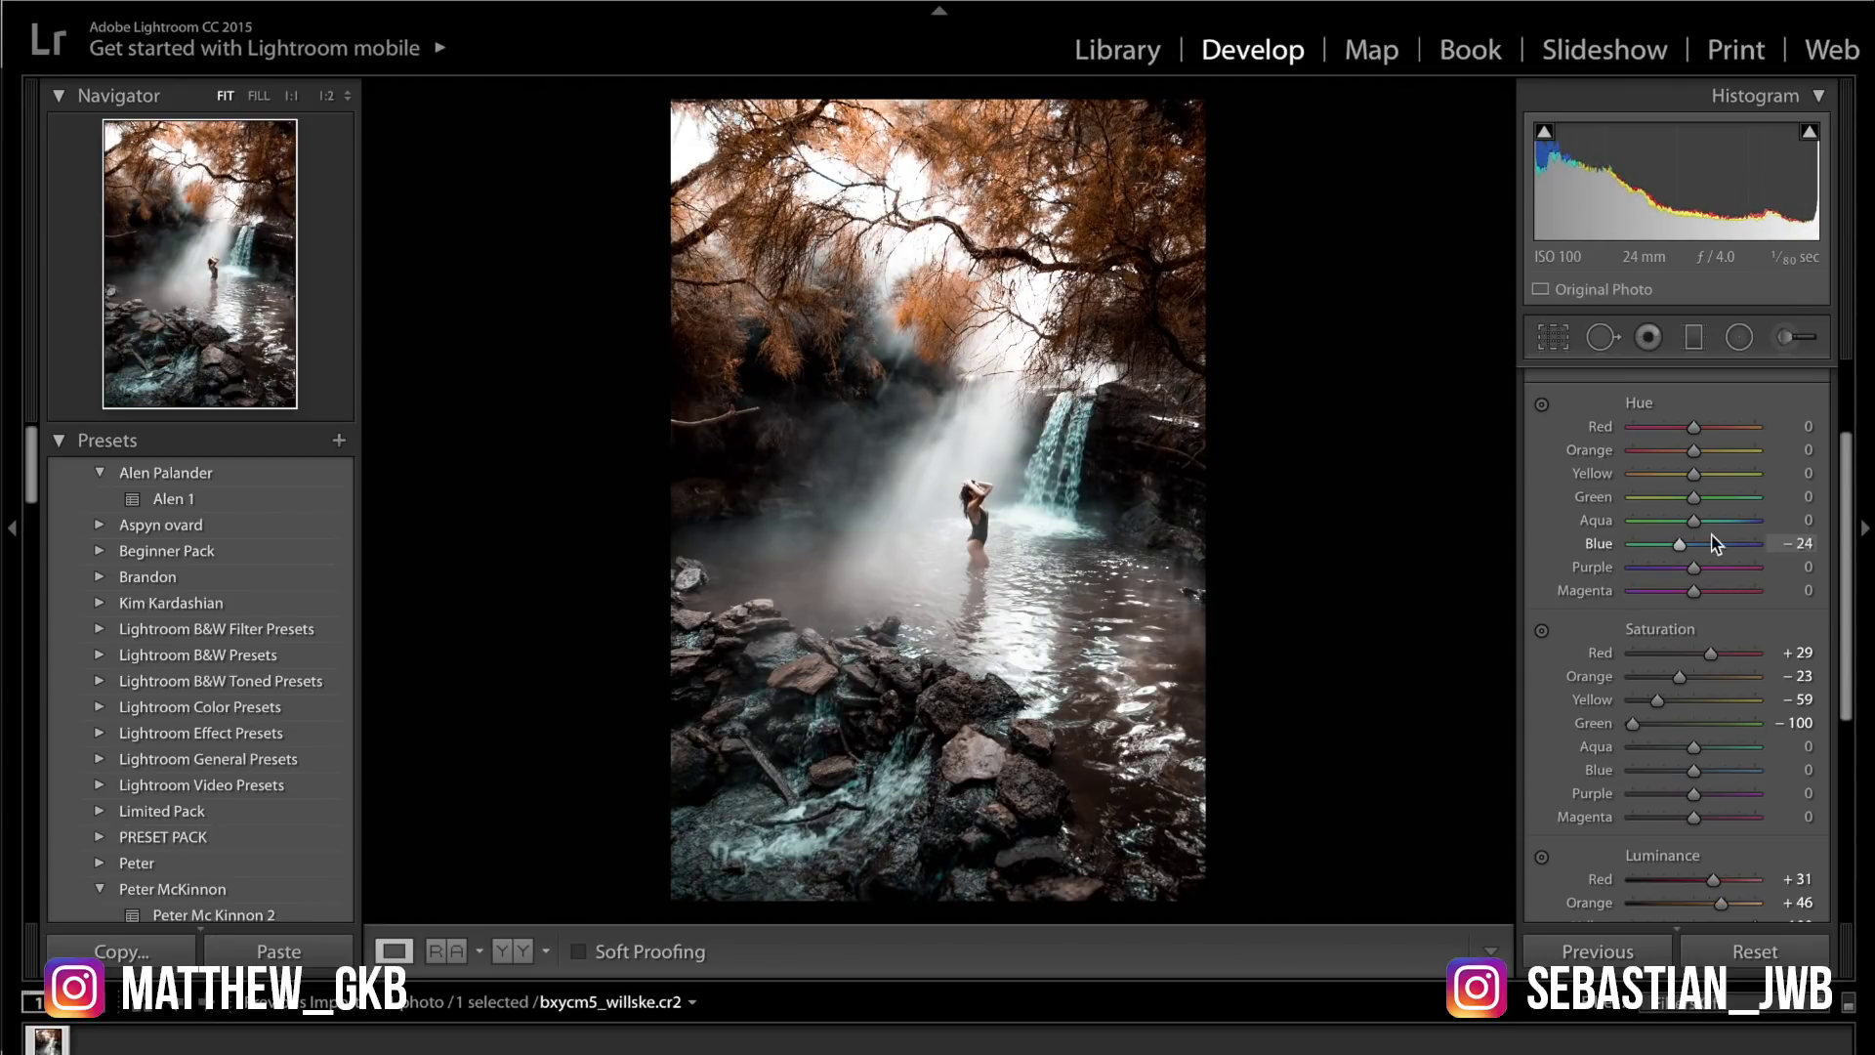
left_click_drag(1695, 521, 1721, 520)
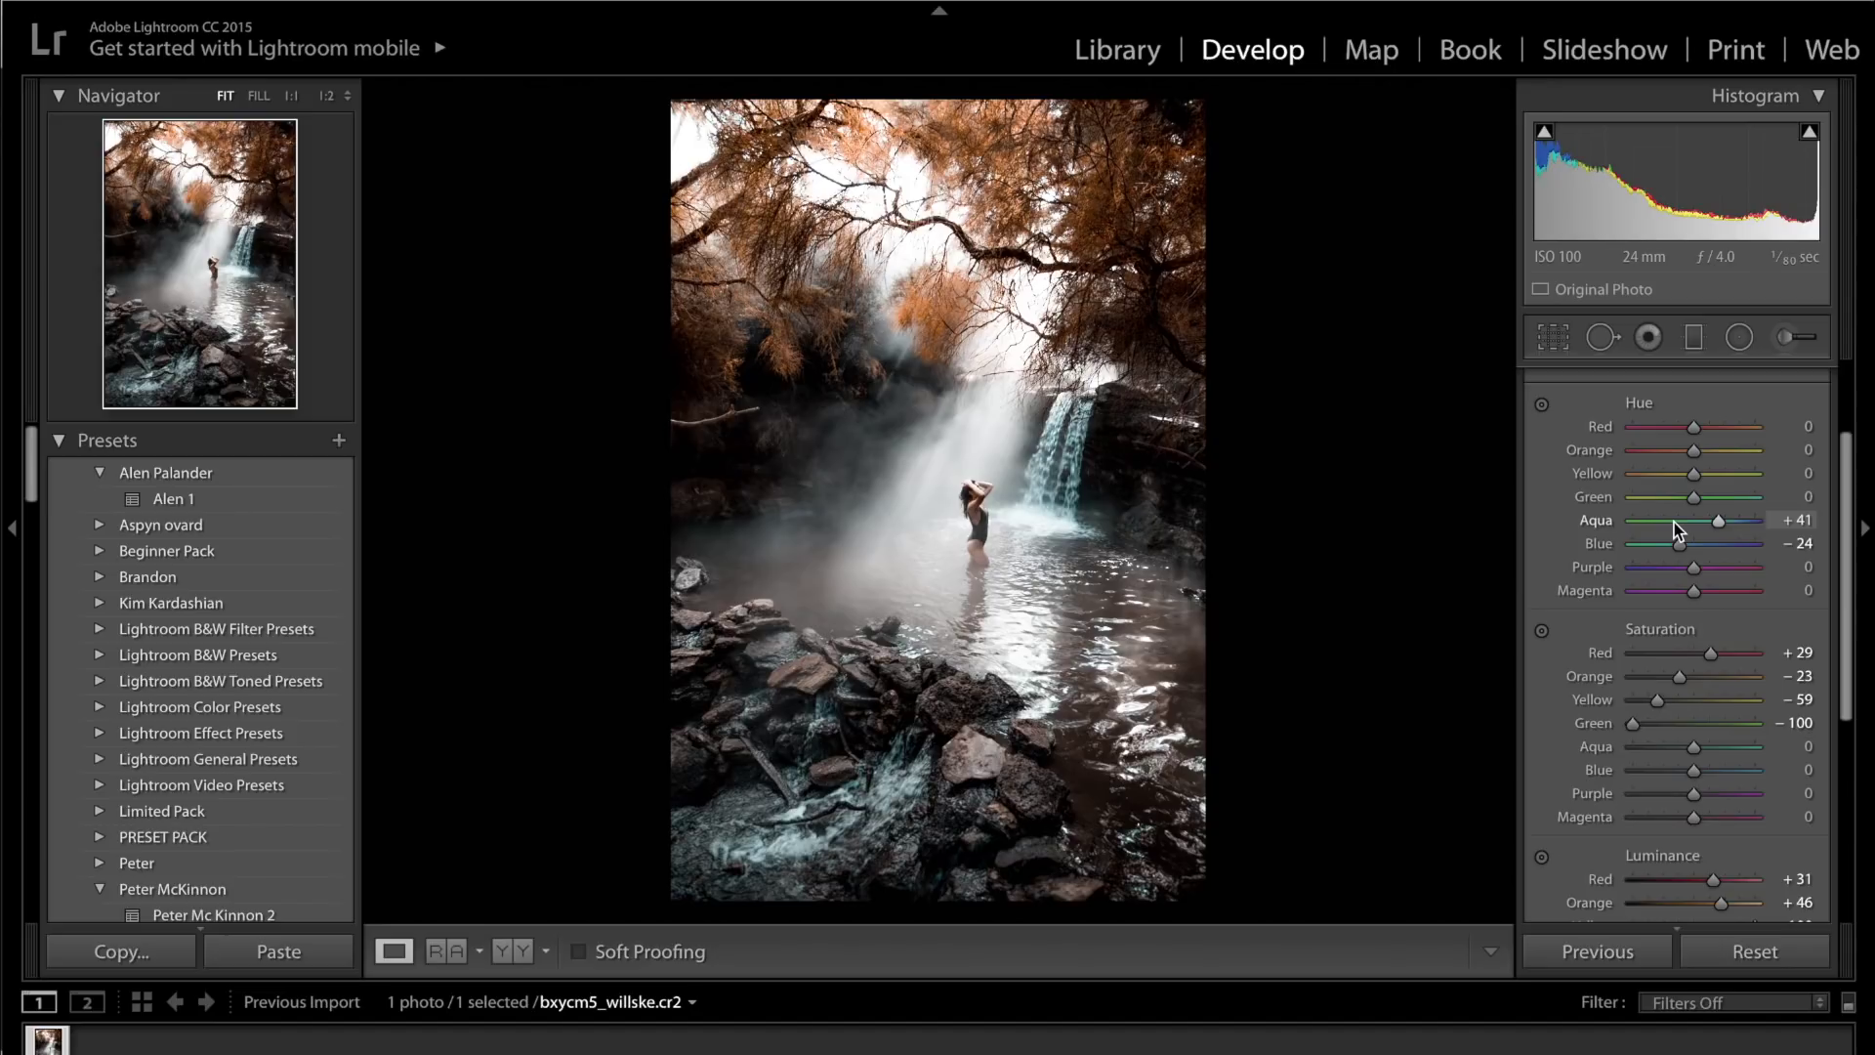
Set the HSL hues to Red −14, Orange −10, Yellow −25, Aqua −20 and Blue +12
left_click(1674, 524)
left_click(1703, 543)
left_click_drag(1676, 523, 1682, 524)
left_click(1682, 427)
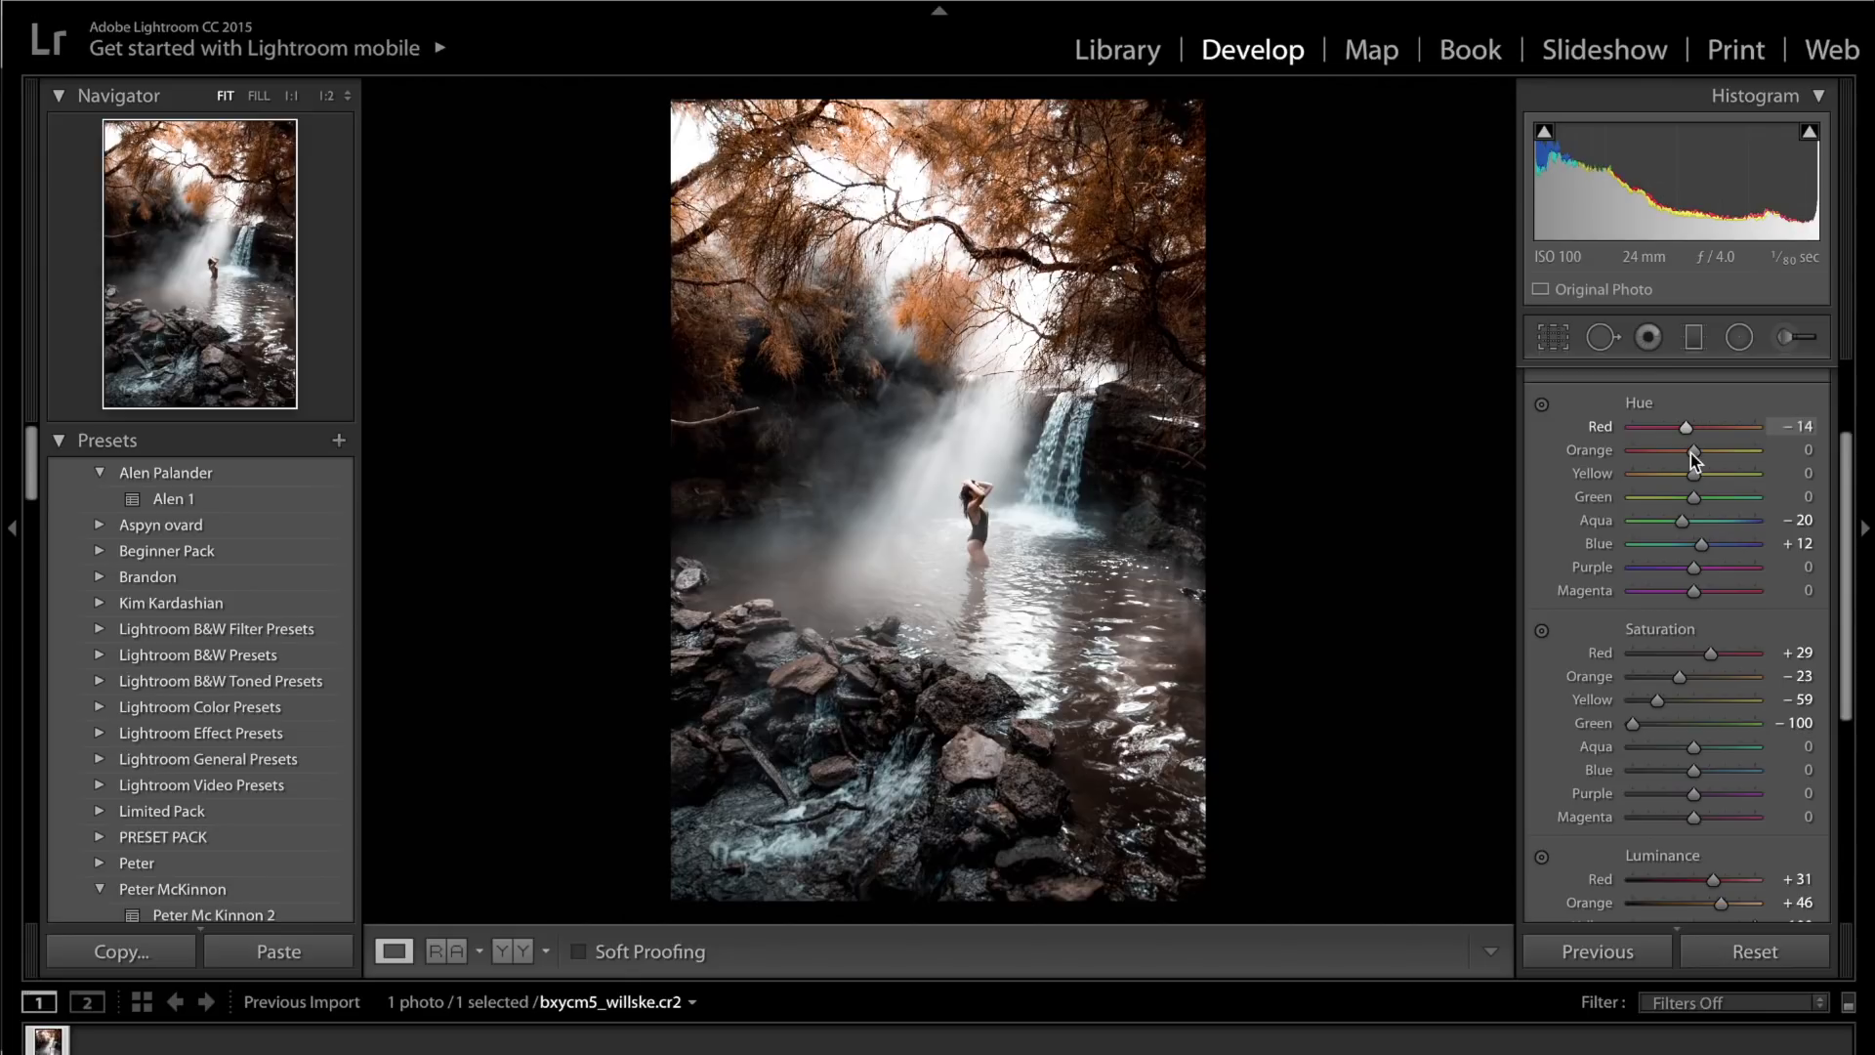
mouse_move(1687, 451)
left_mouse_down()
mouse_move(1651, 476)
mouse_move(1675, 477)
mouse_move(1666, 504)
mouse_move(1675, 478)
left_mouse_up()
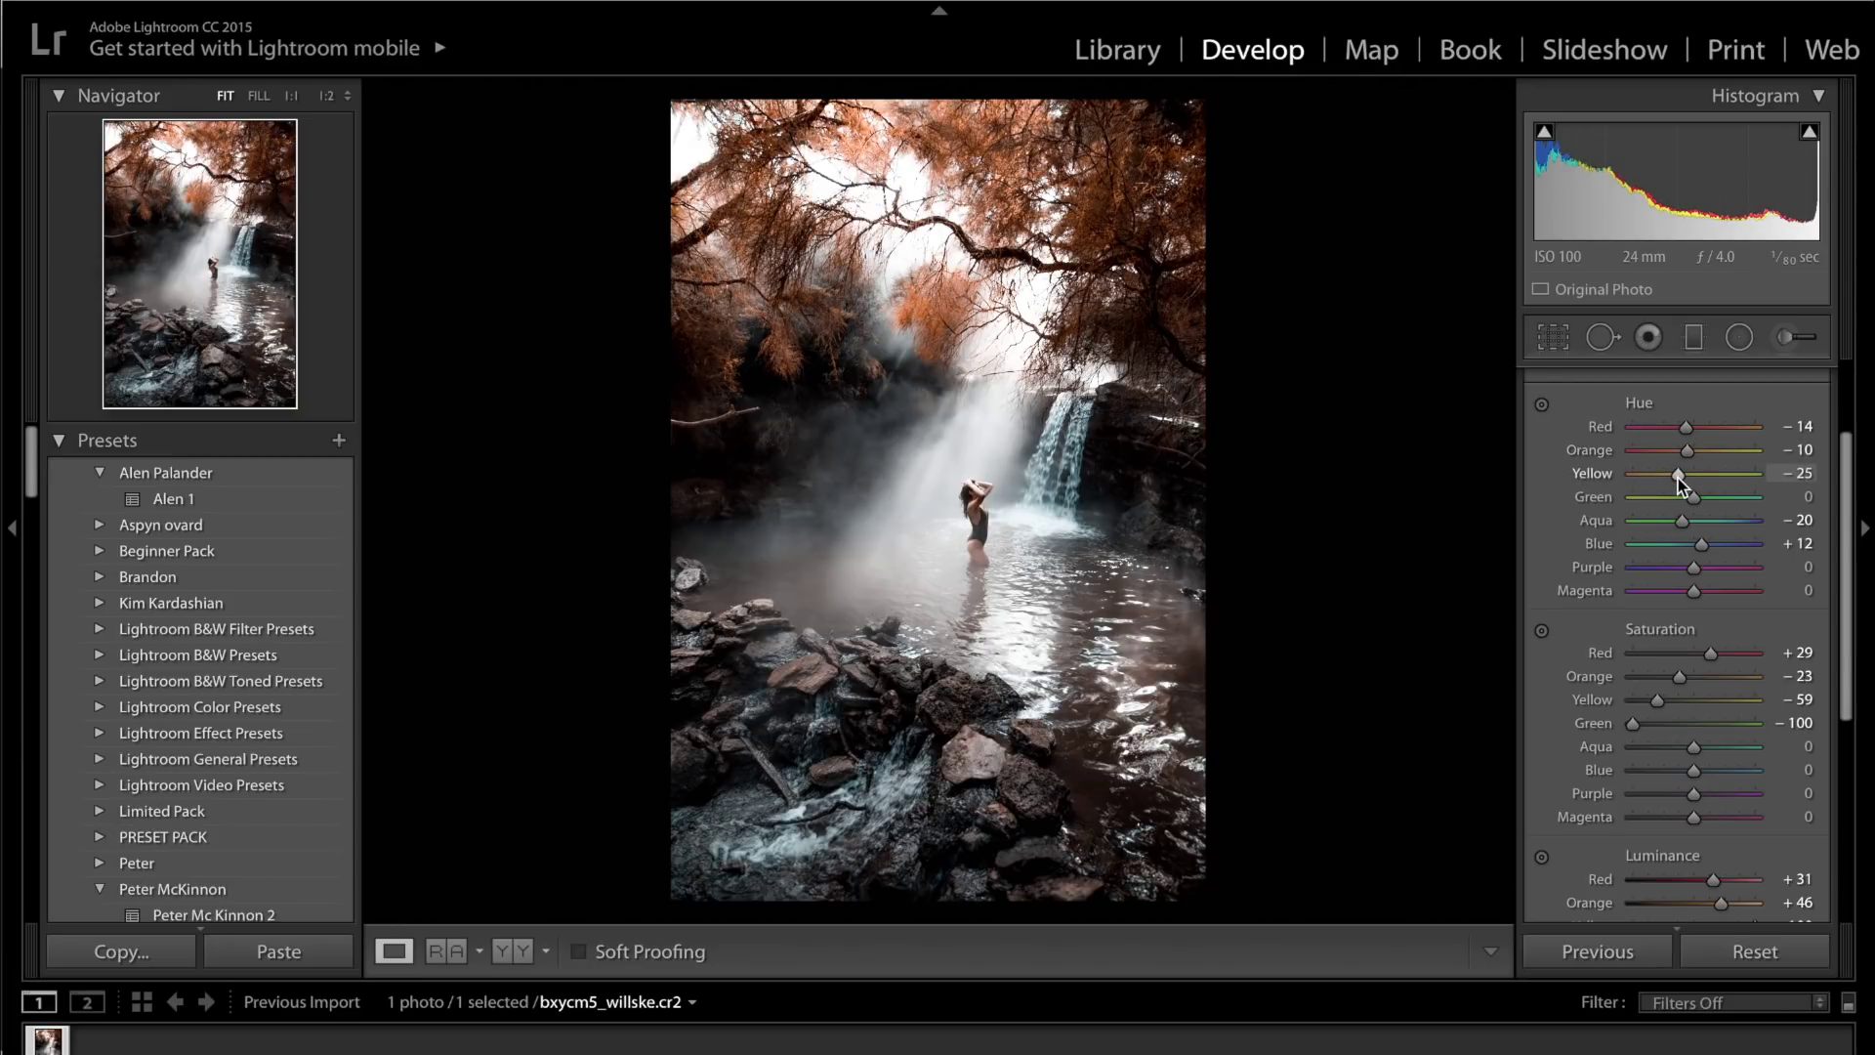
Set the HSL saturation of Aqua to +16 and of Blue to −24
scroll(1696, 693, "down", 1)
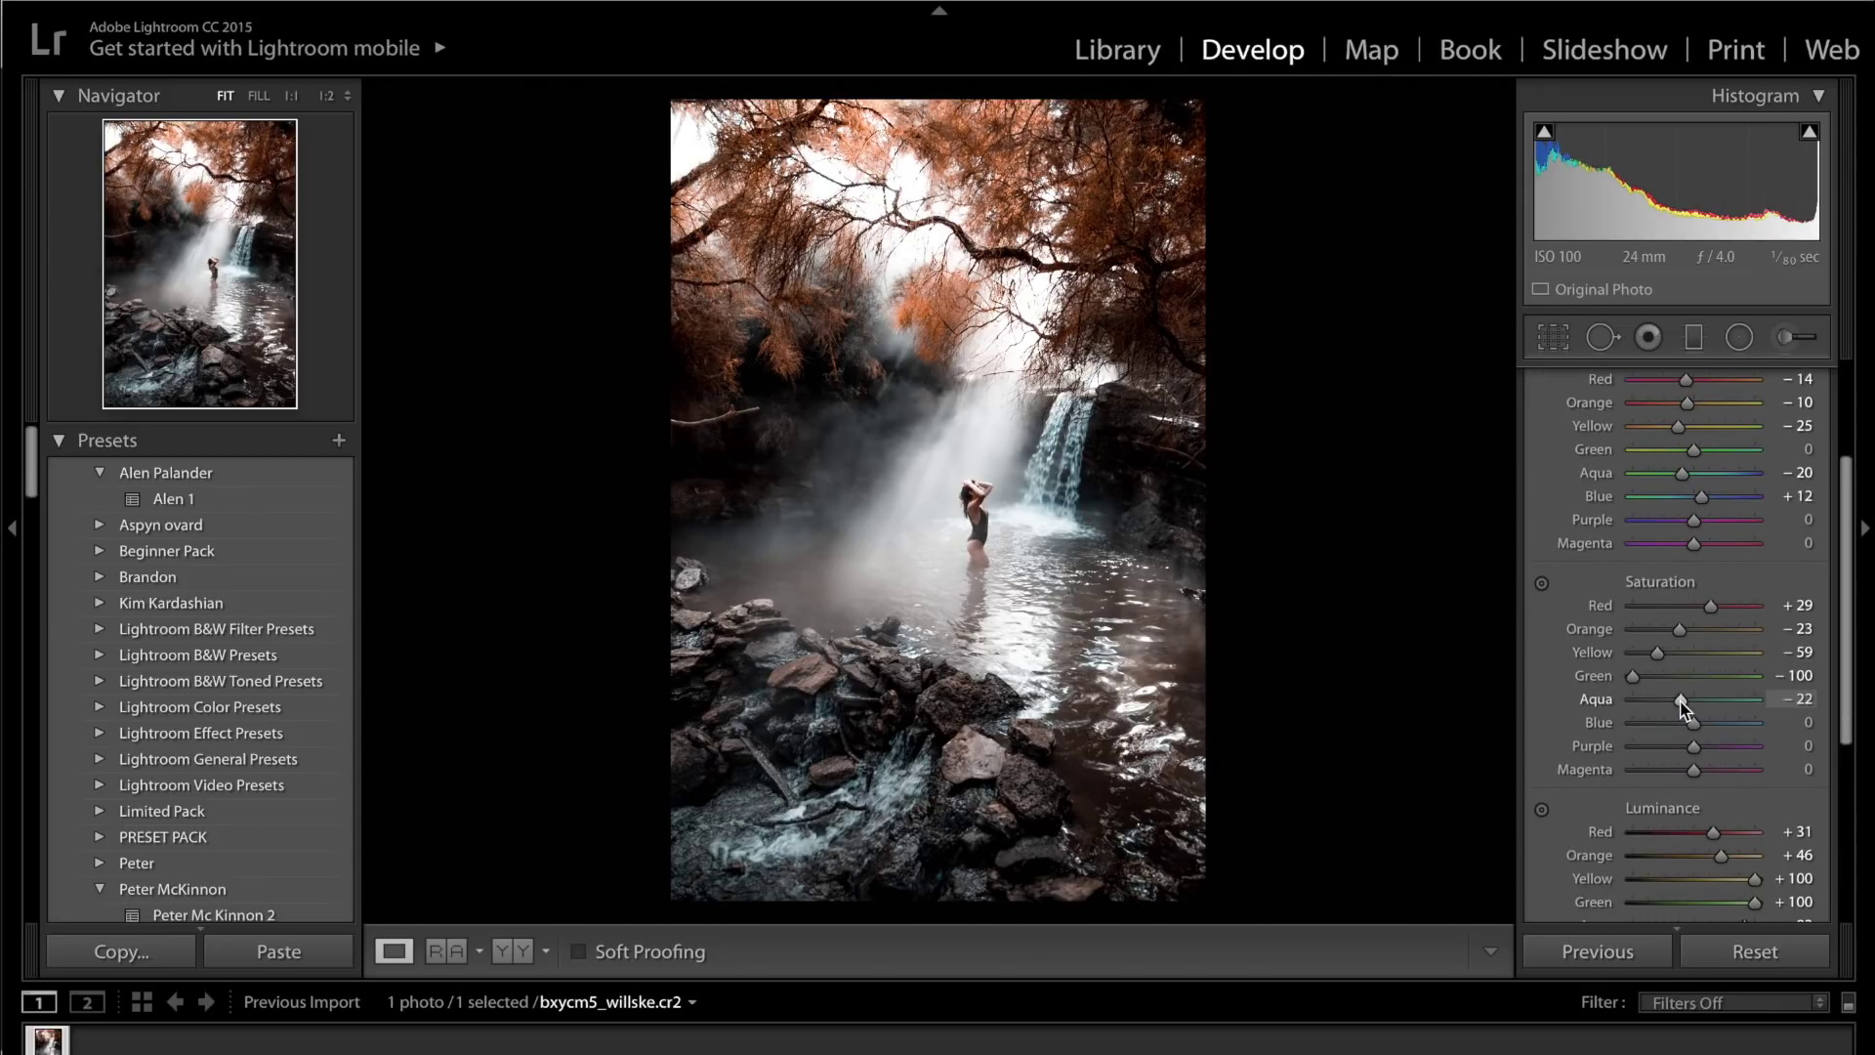
left_click_drag(1691, 702, 1706, 702)
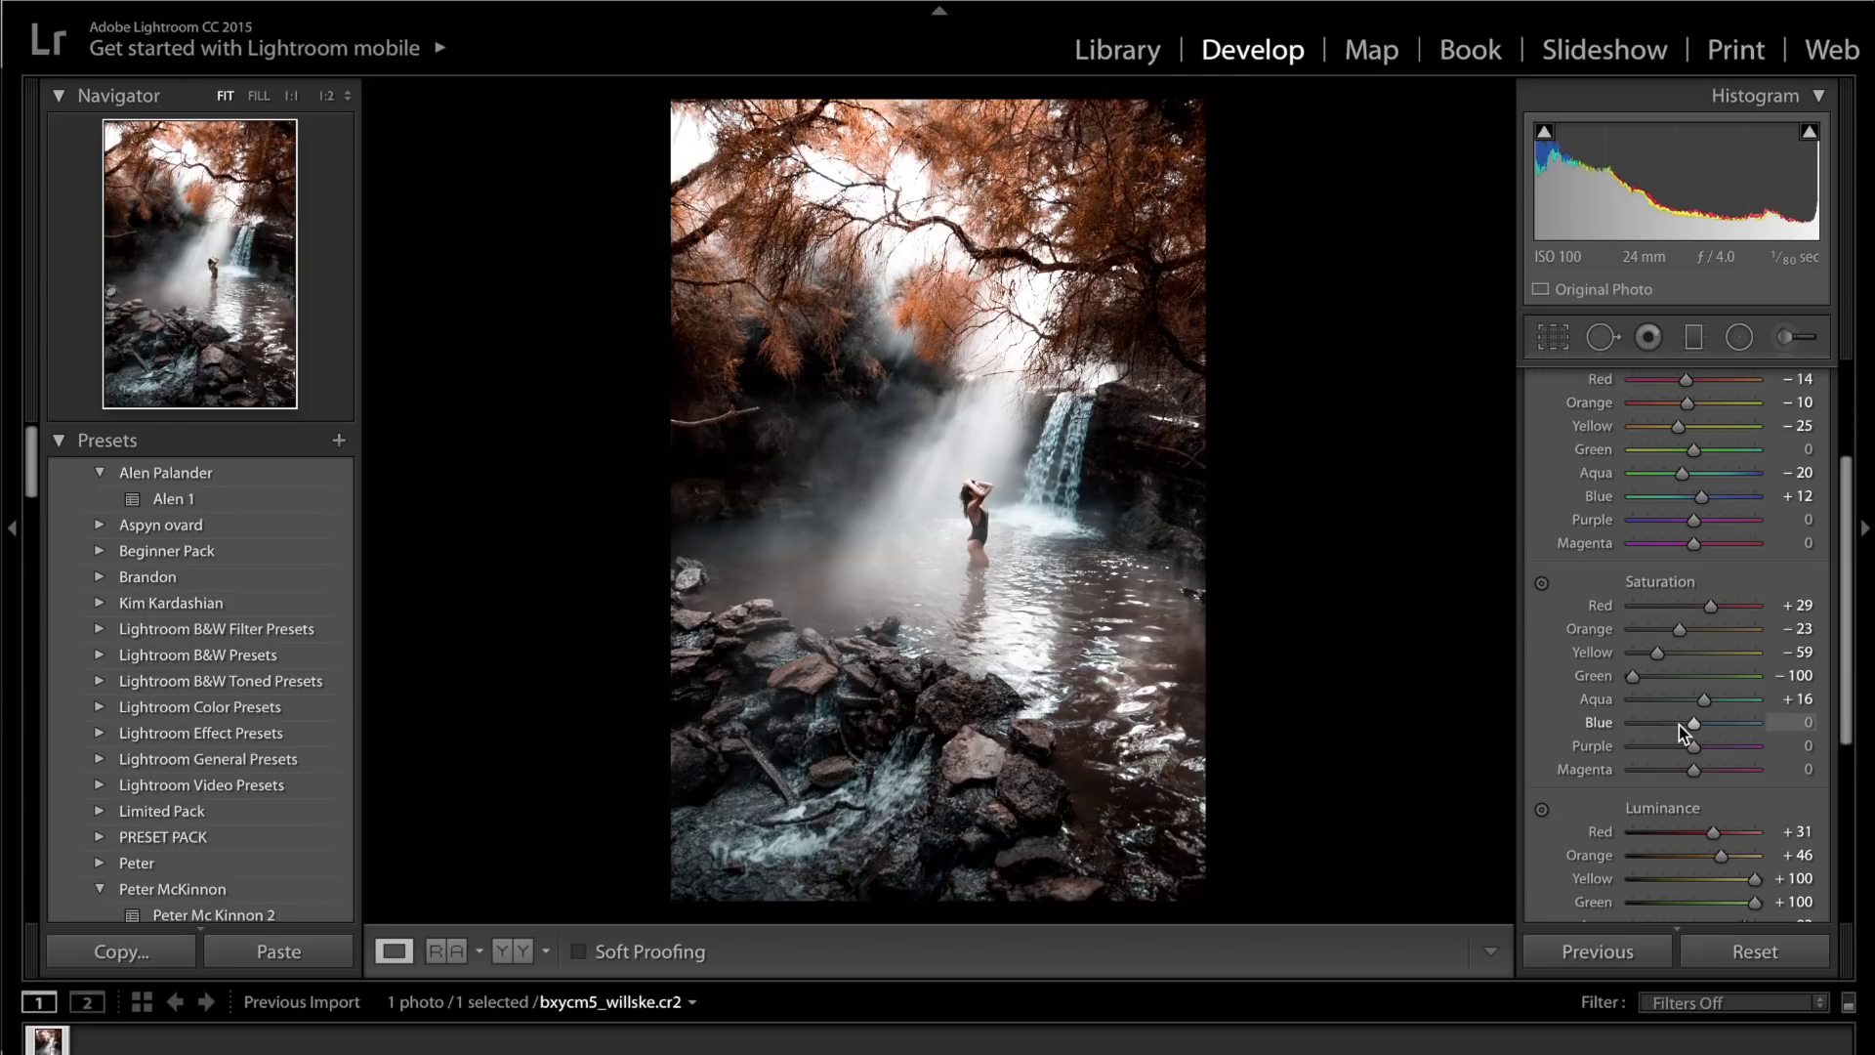
left_click(1679, 725)
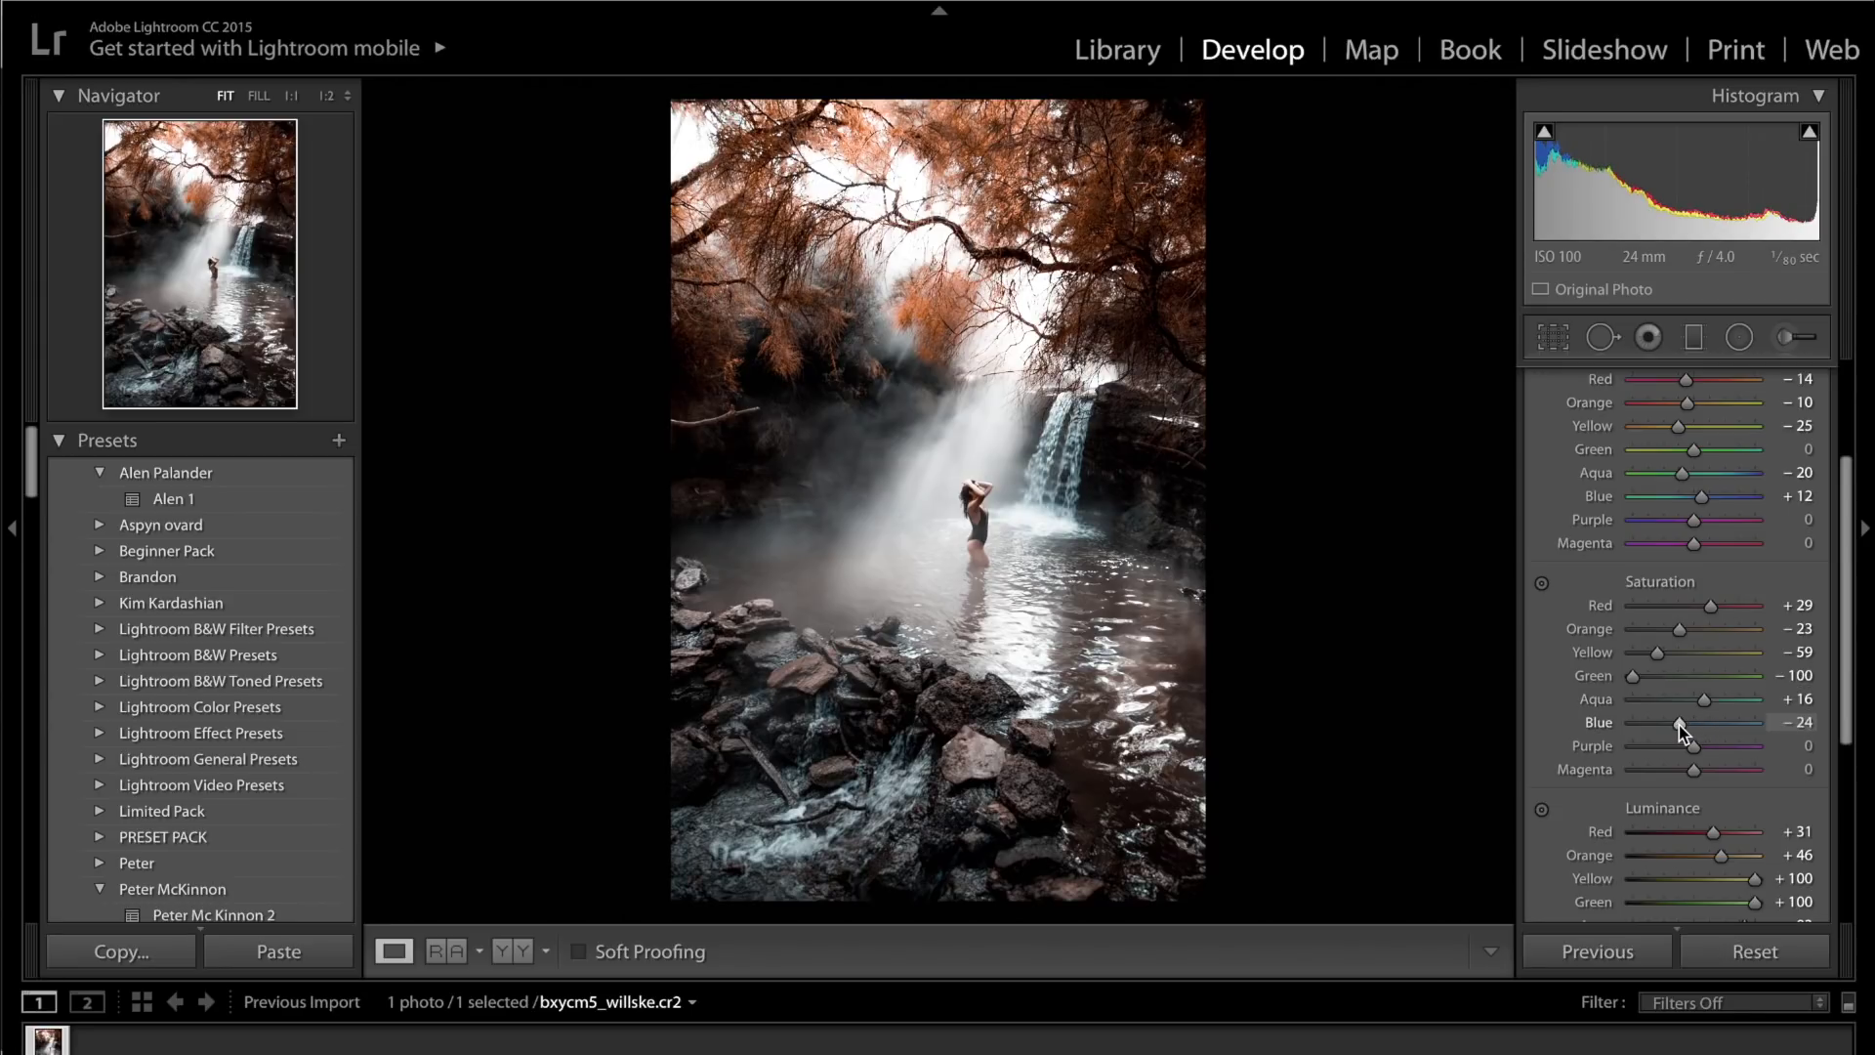
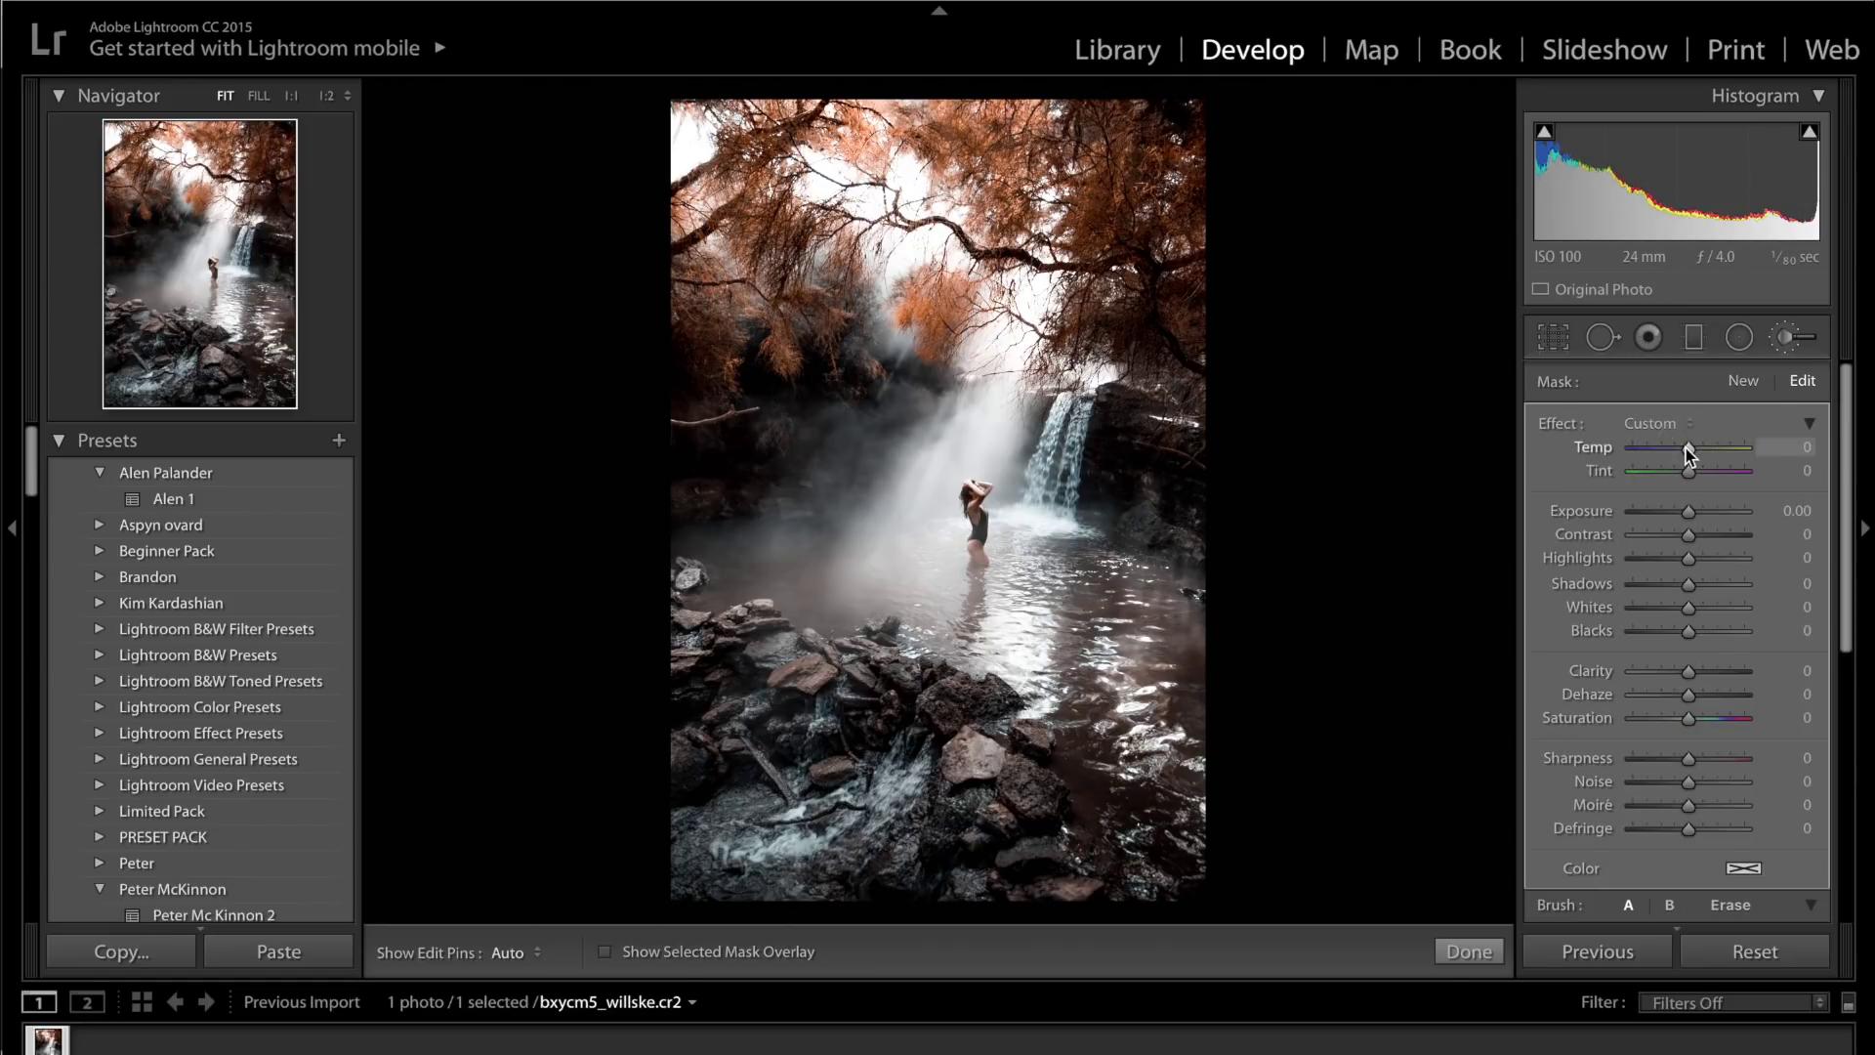
Try Temp values of −5 and −50 on the adjustment brush mask covering the pool water
left_click(1812, 448)
type("-5")
key("Return")
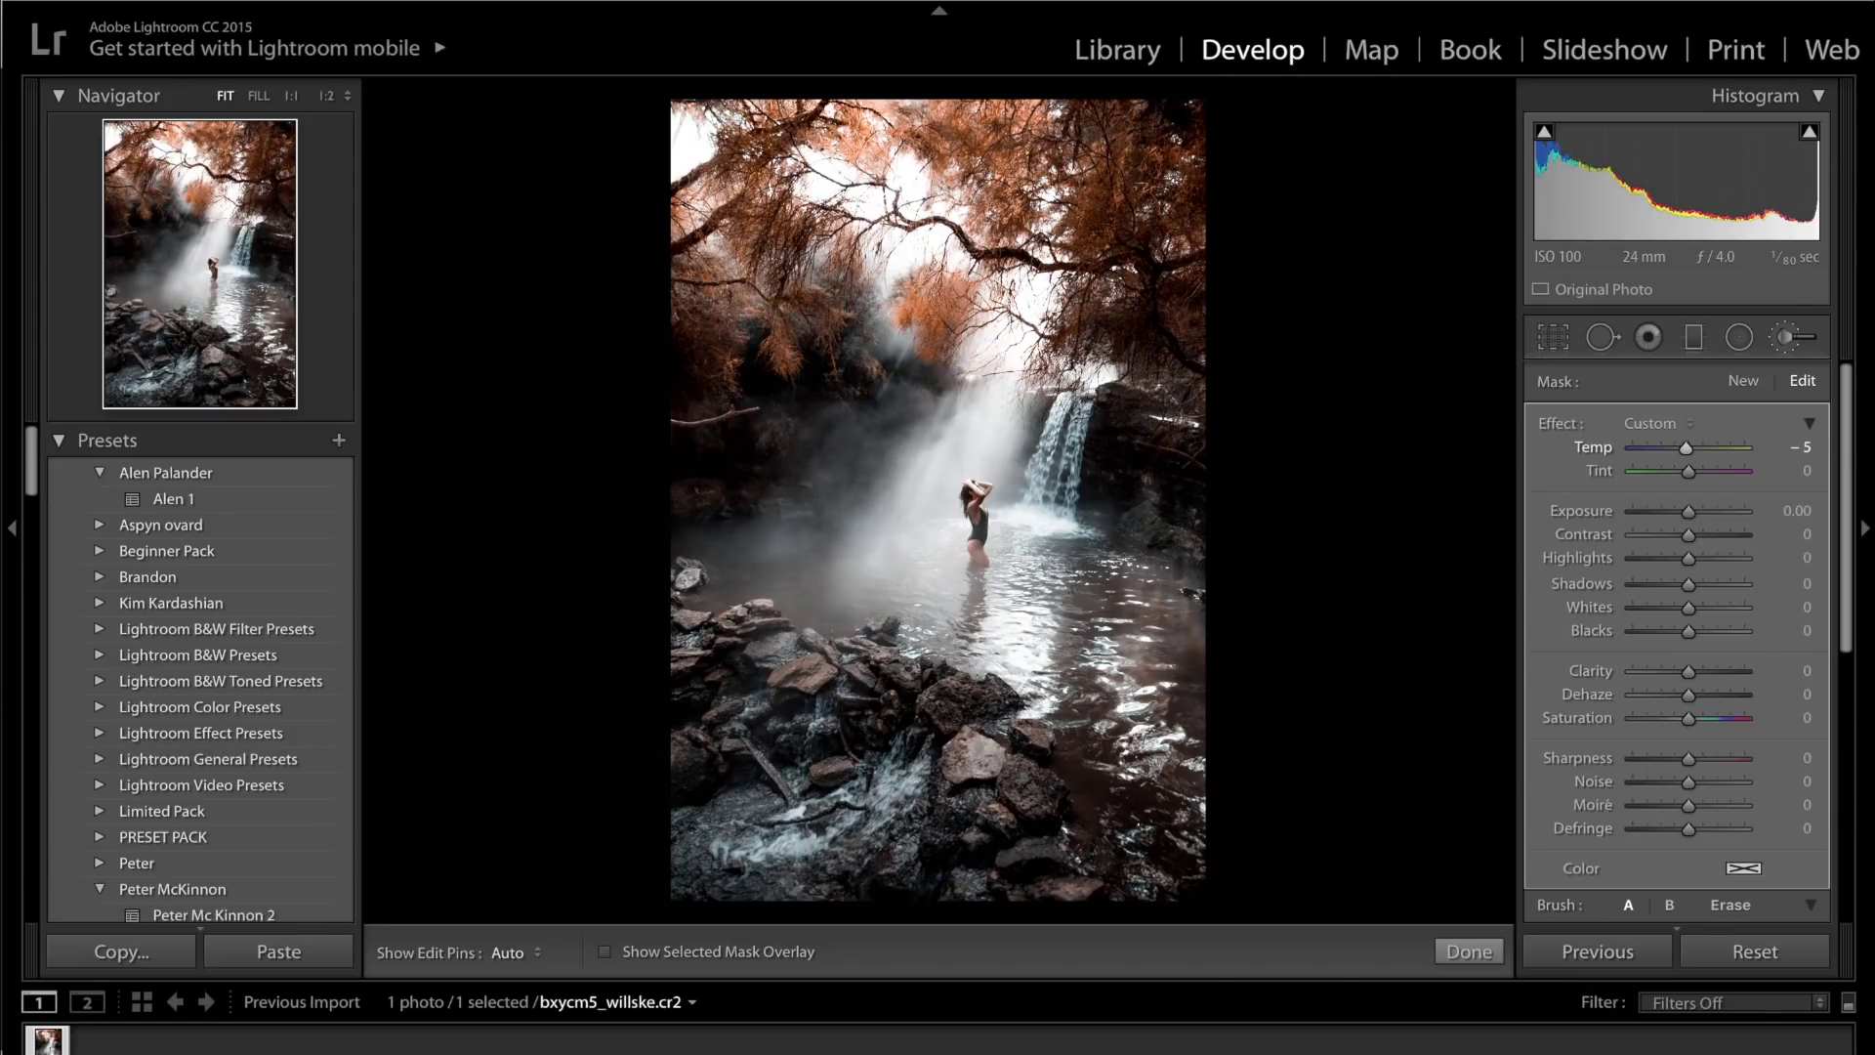
left_click(1805, 447)
type("0")
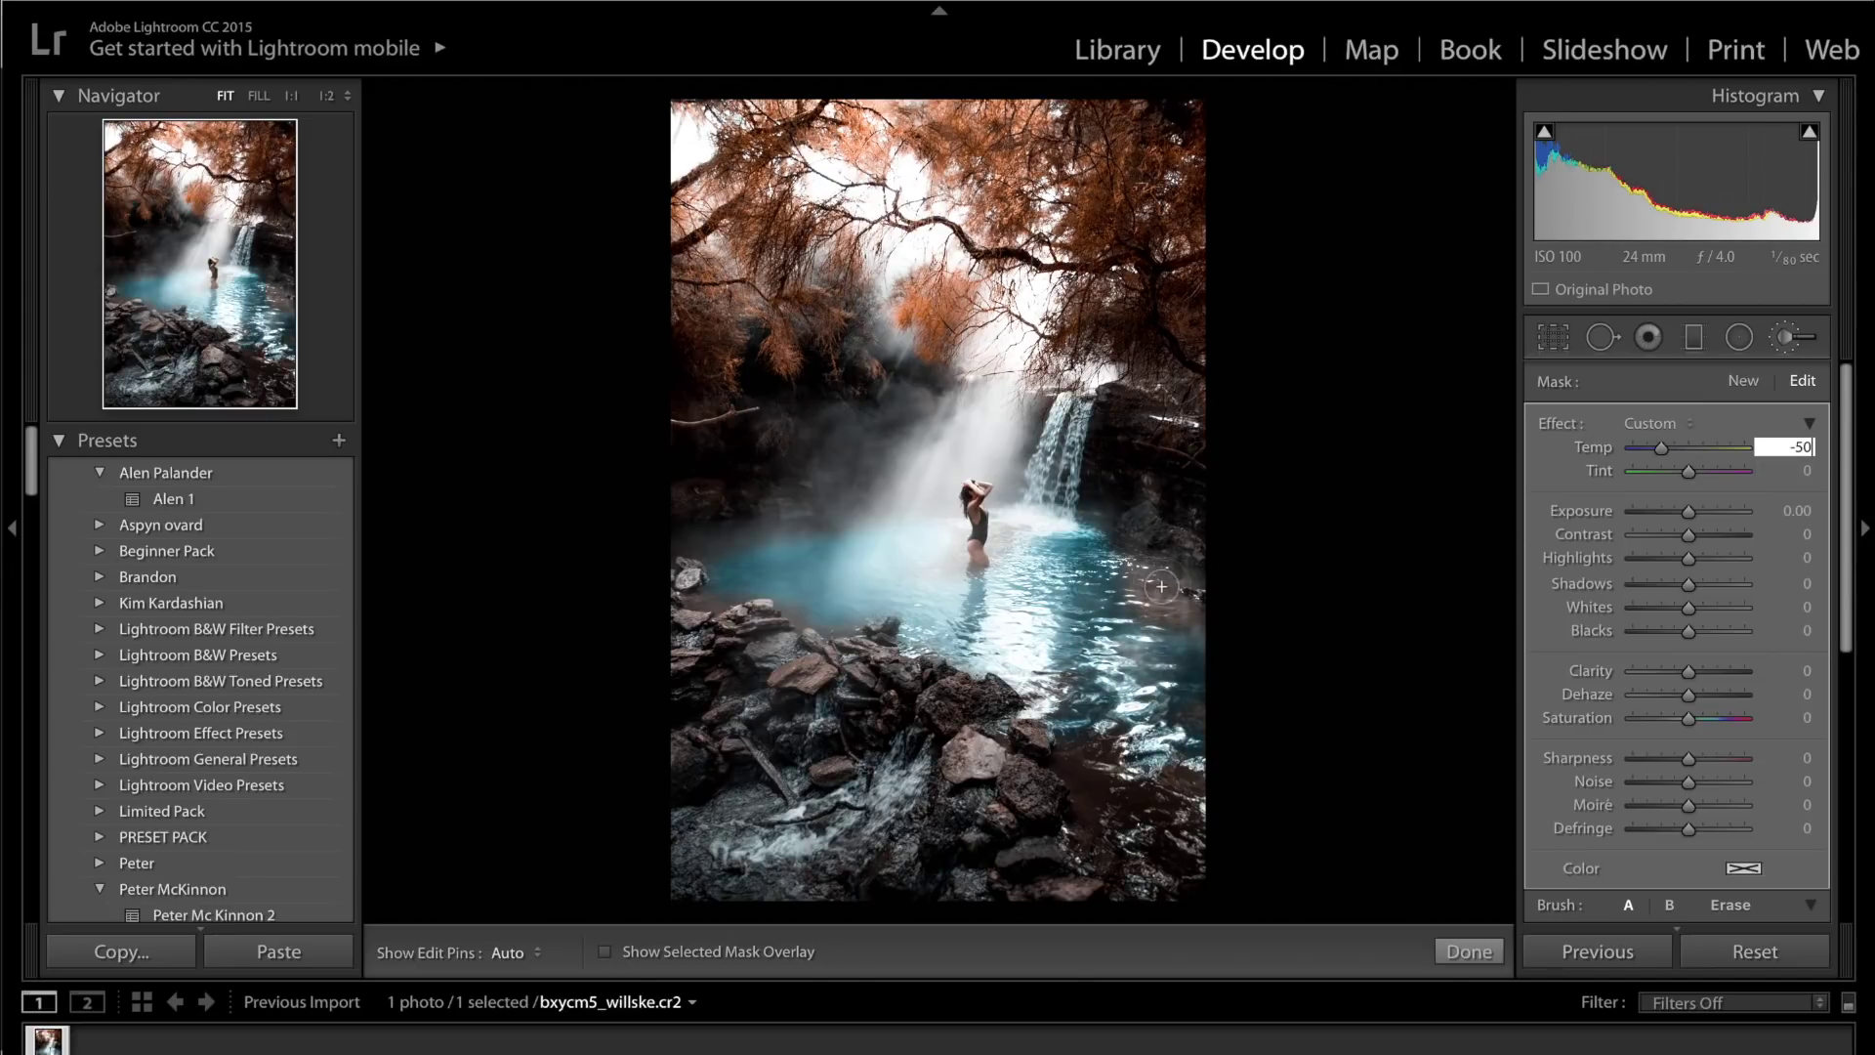
key("Return")
Set the pool water's brush mask to Temp −8 and Tint 28
left_click_drag(1098, 672, 1016, 528)
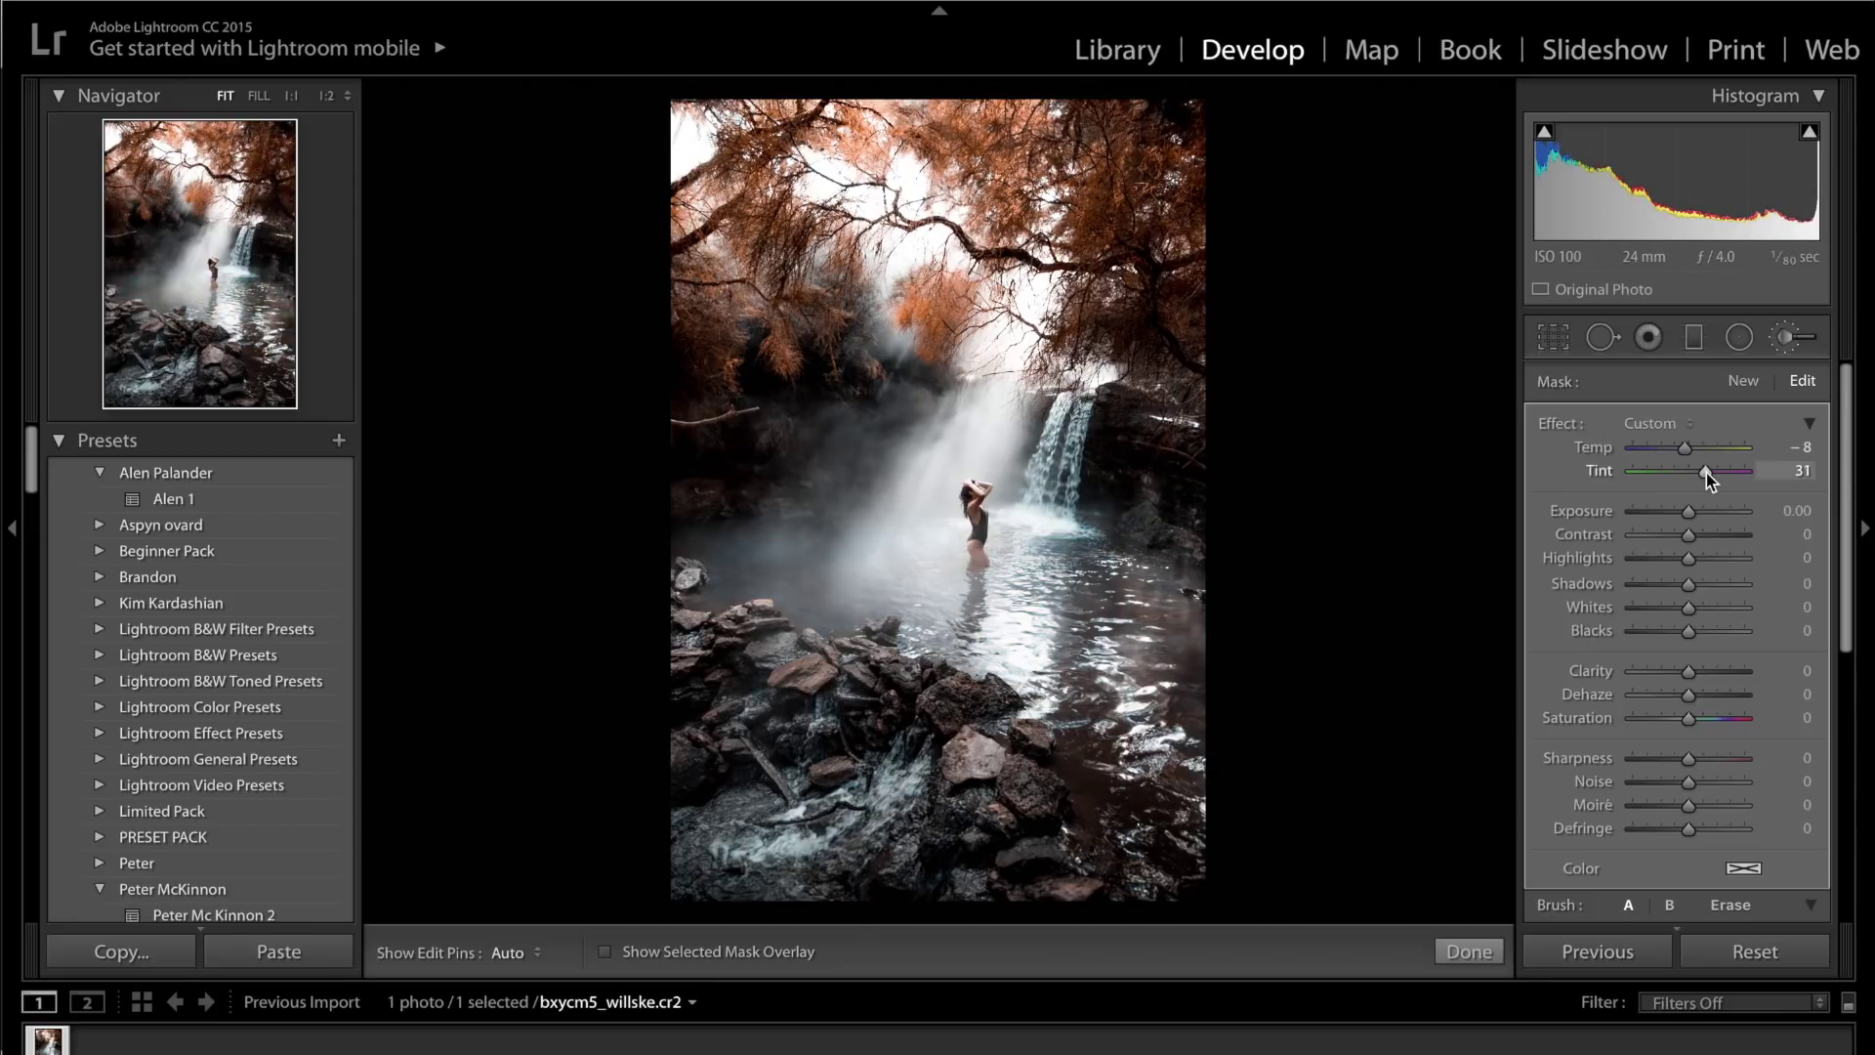
left_click_drag(1707, 473, 1706, 473)
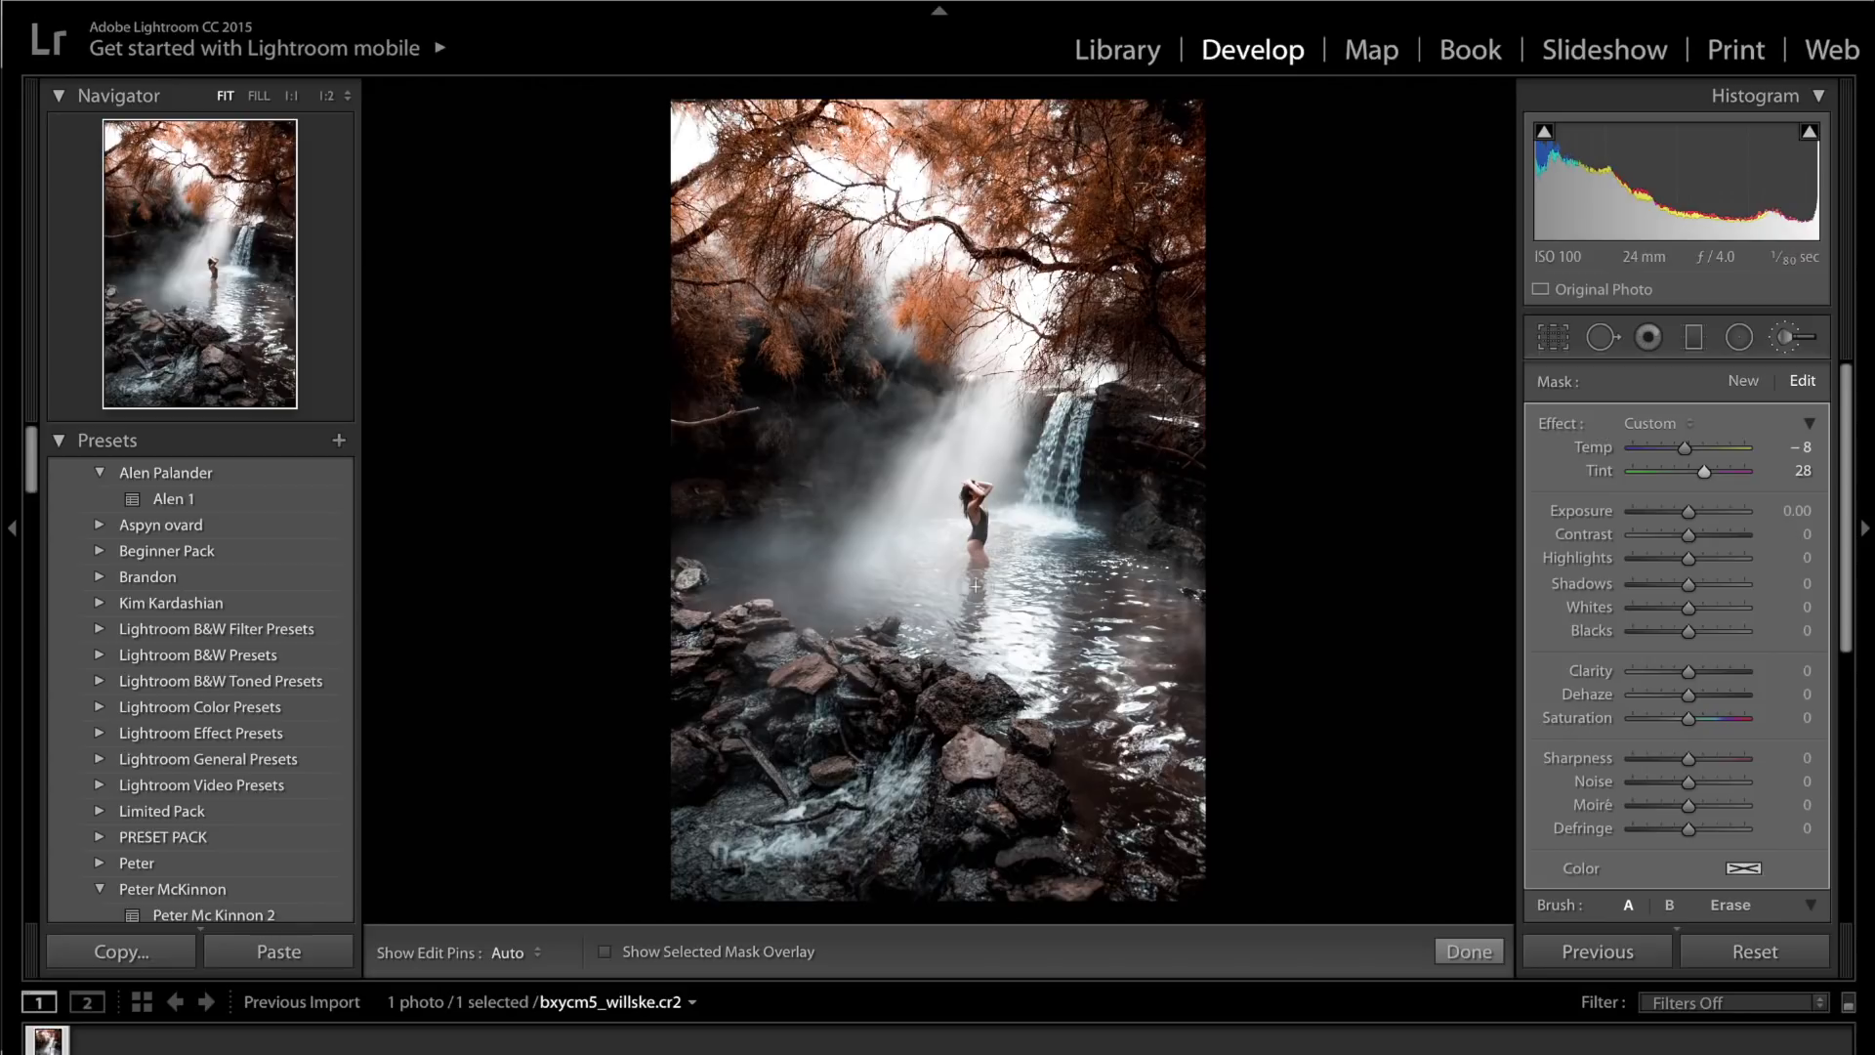
Paint a new adjustment brush mask over the woman in the water and set its Temp to 35
left_click(1746, 386)
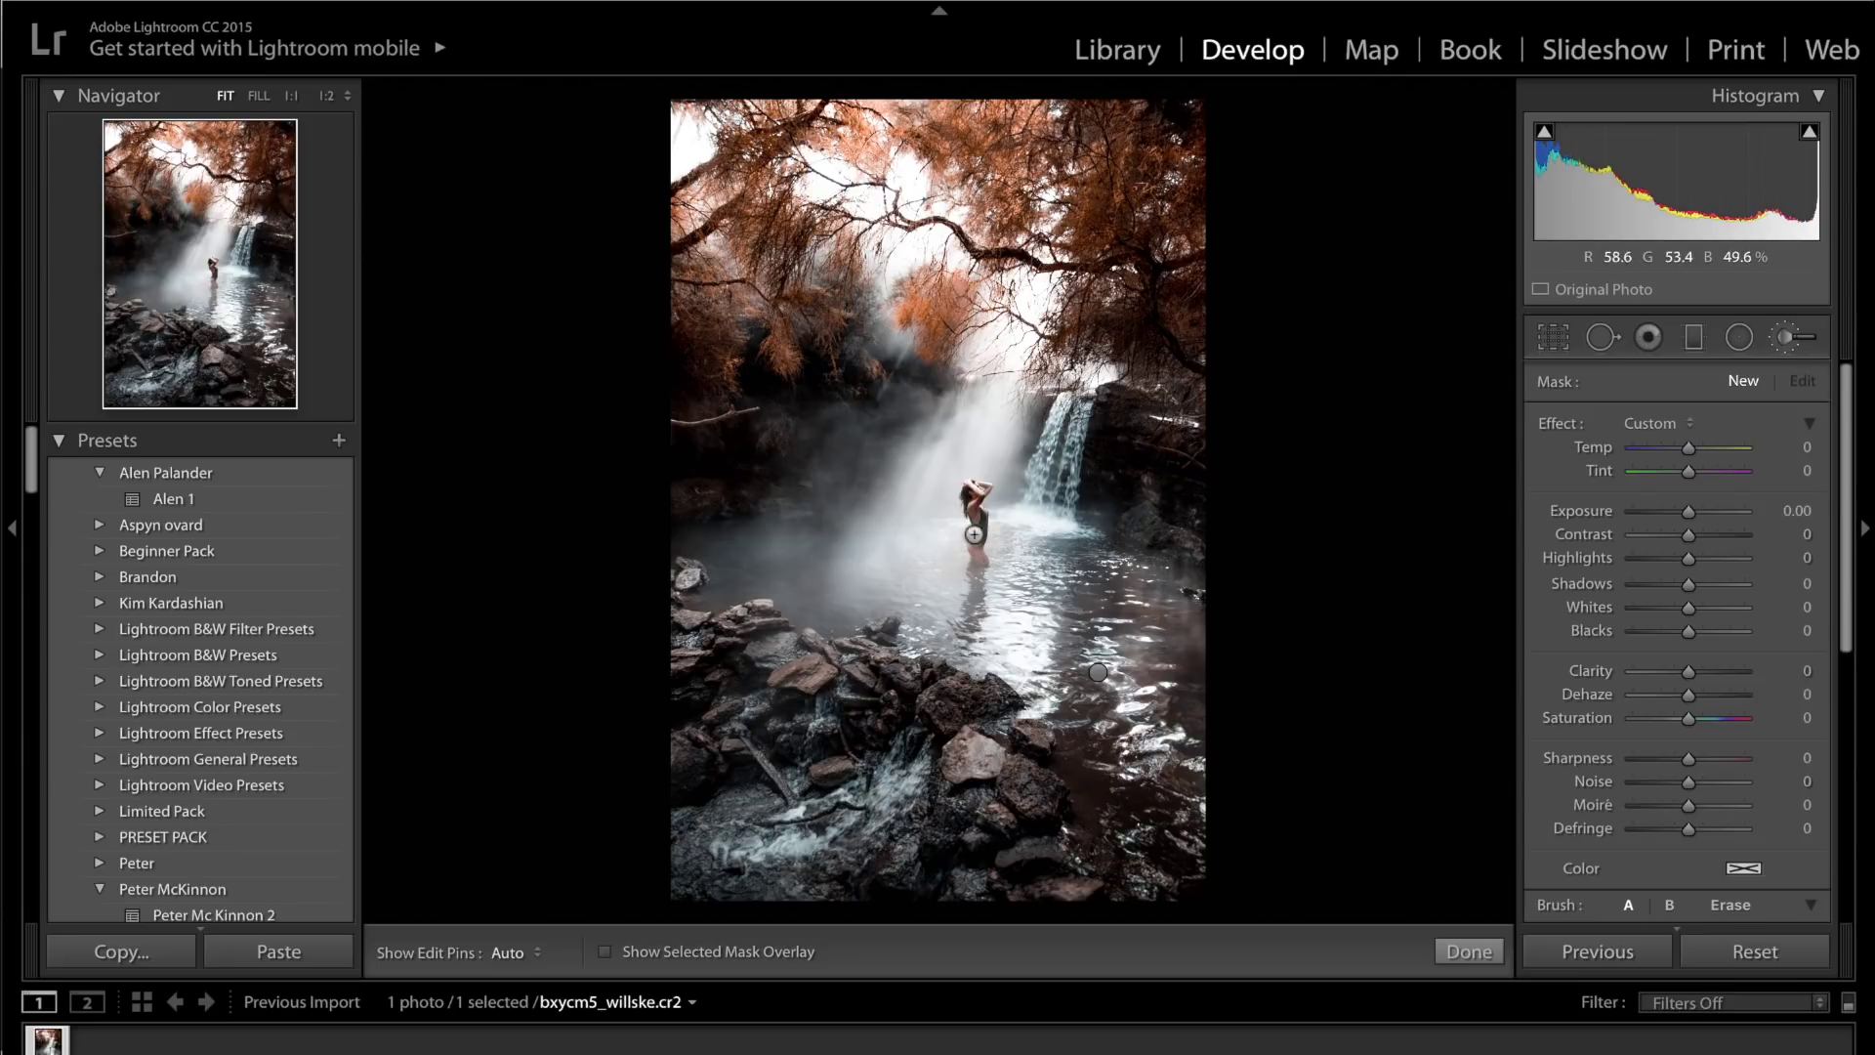
left_click_drag(1688, 449, 1700, 449)
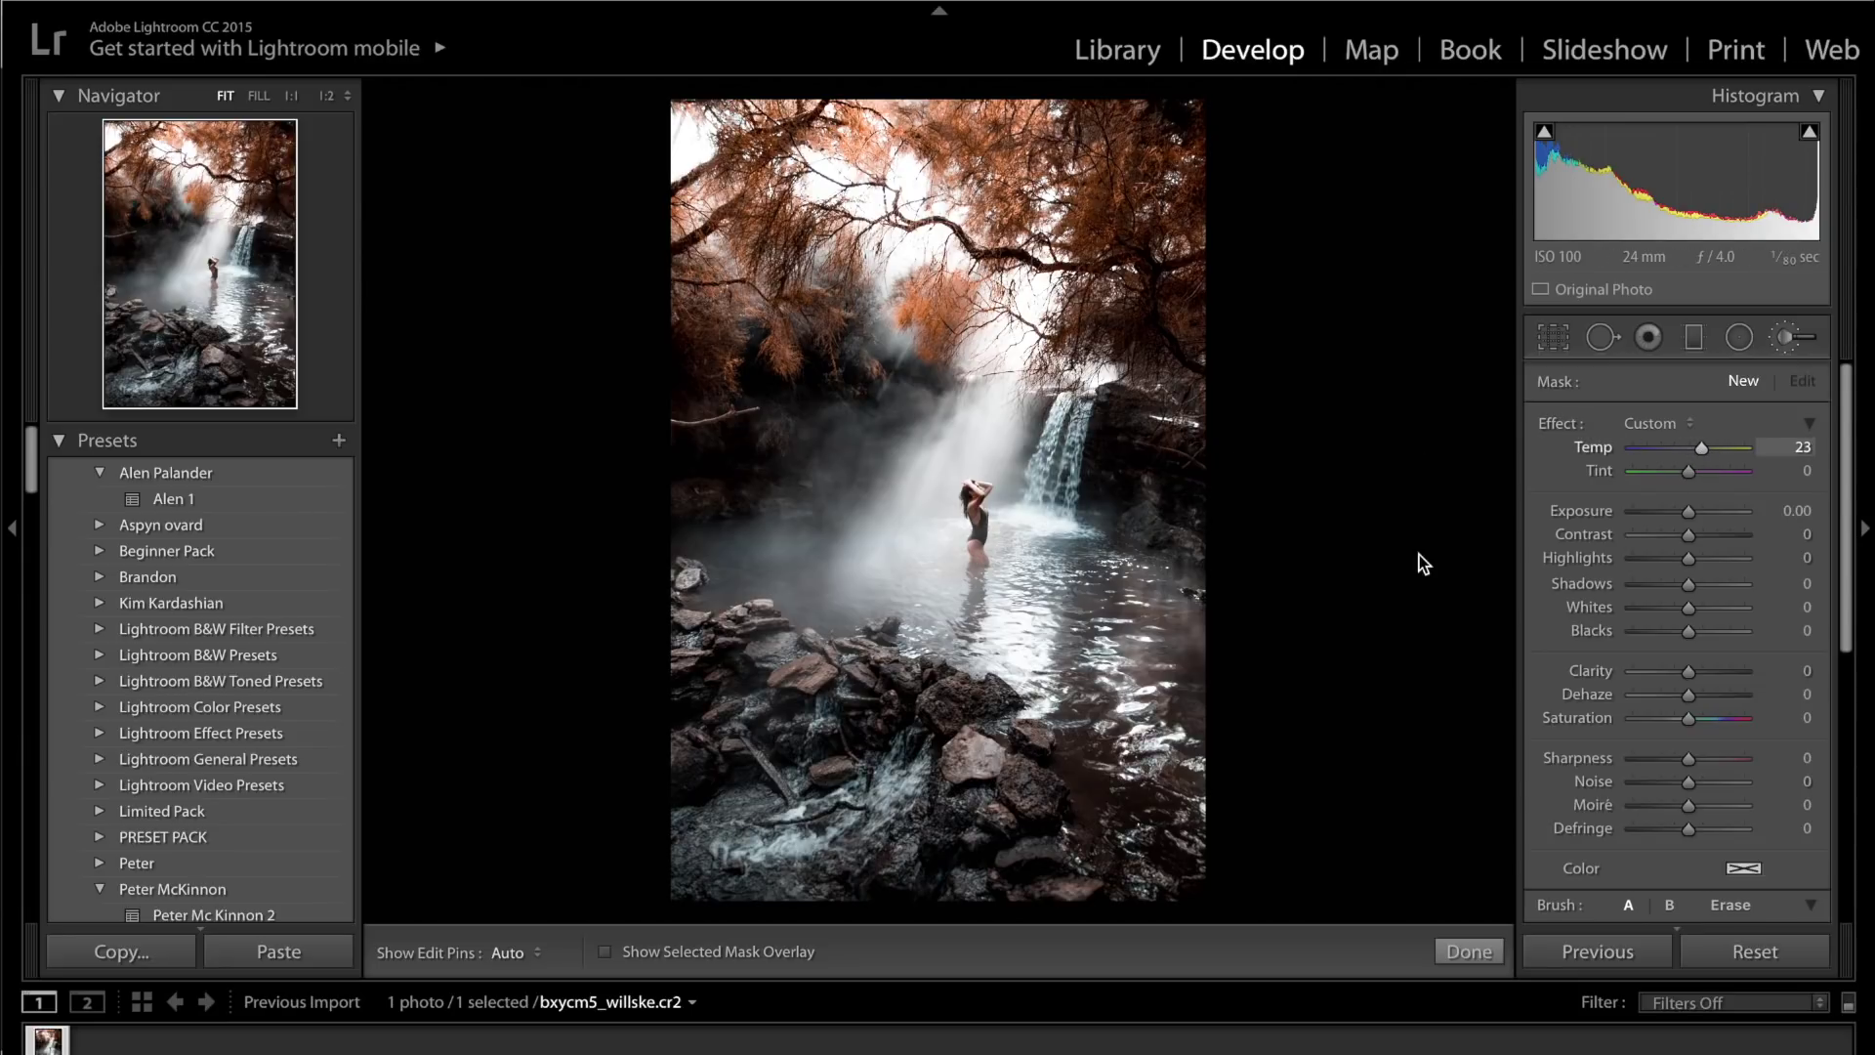
key("h")
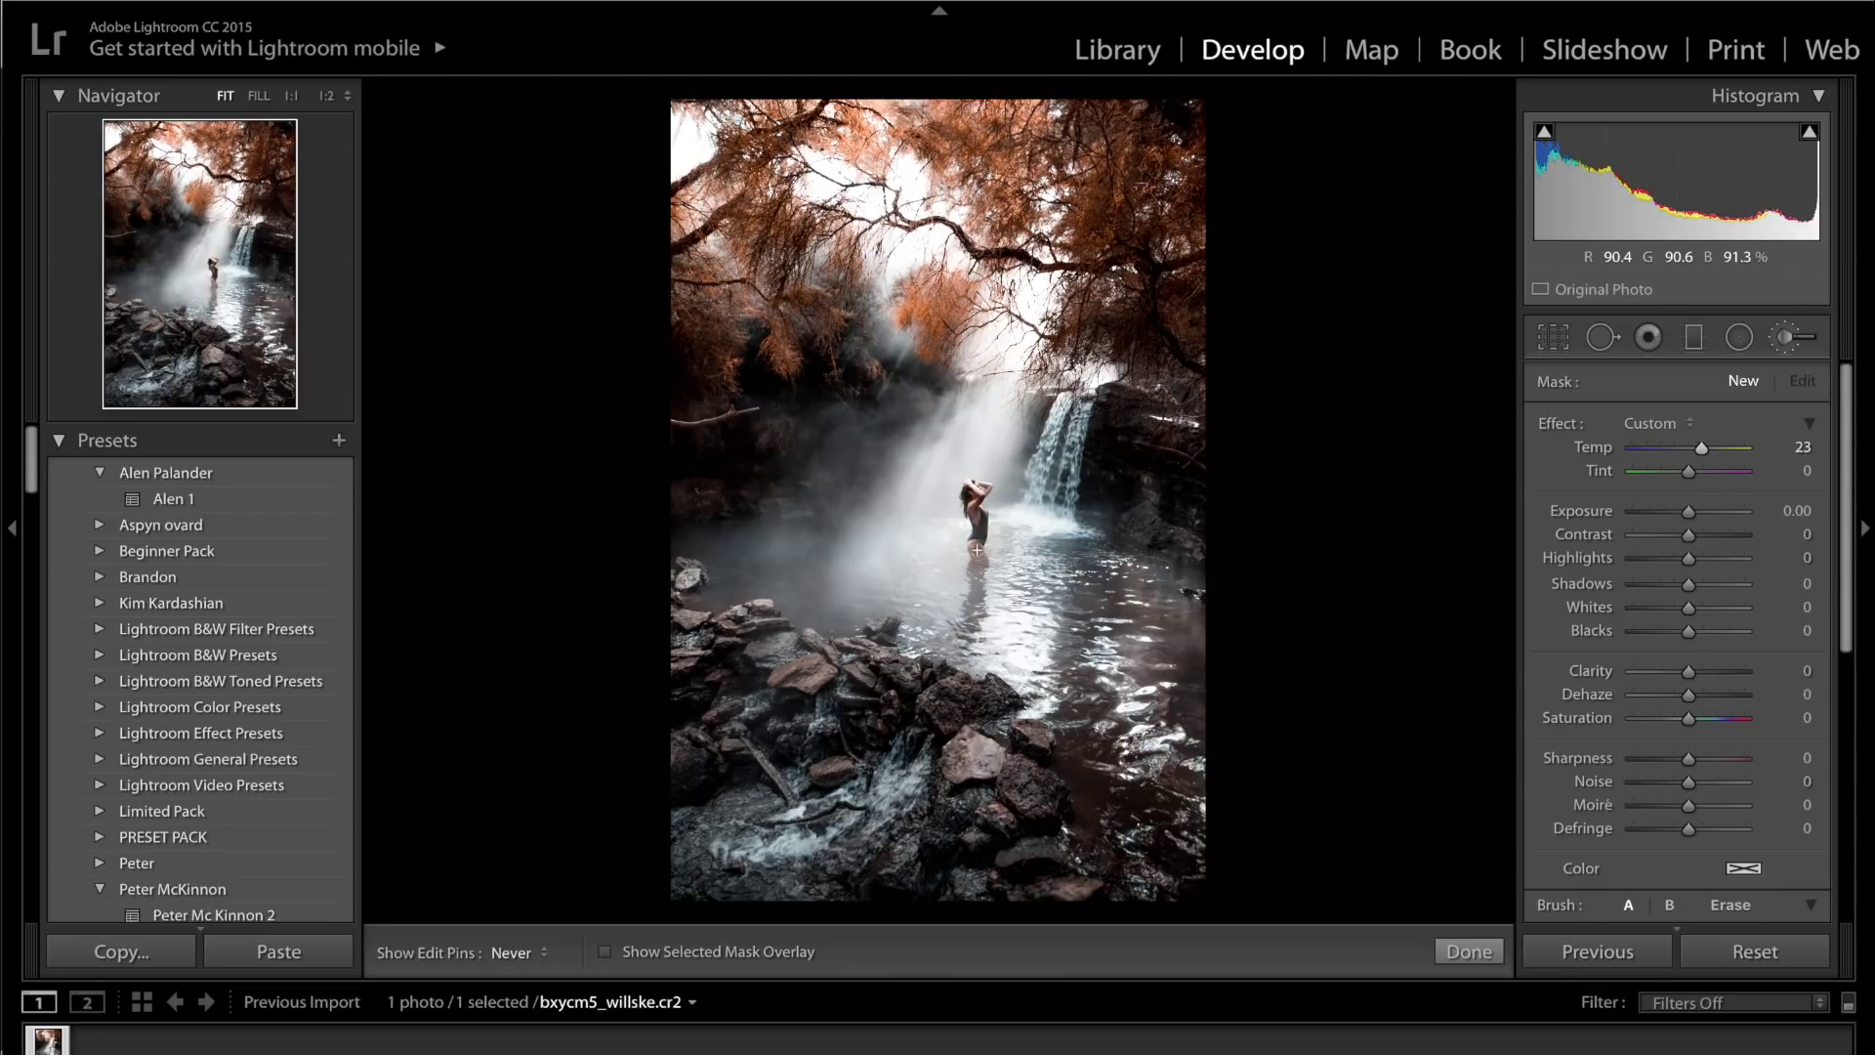
key("h")
left_click(977, 498)
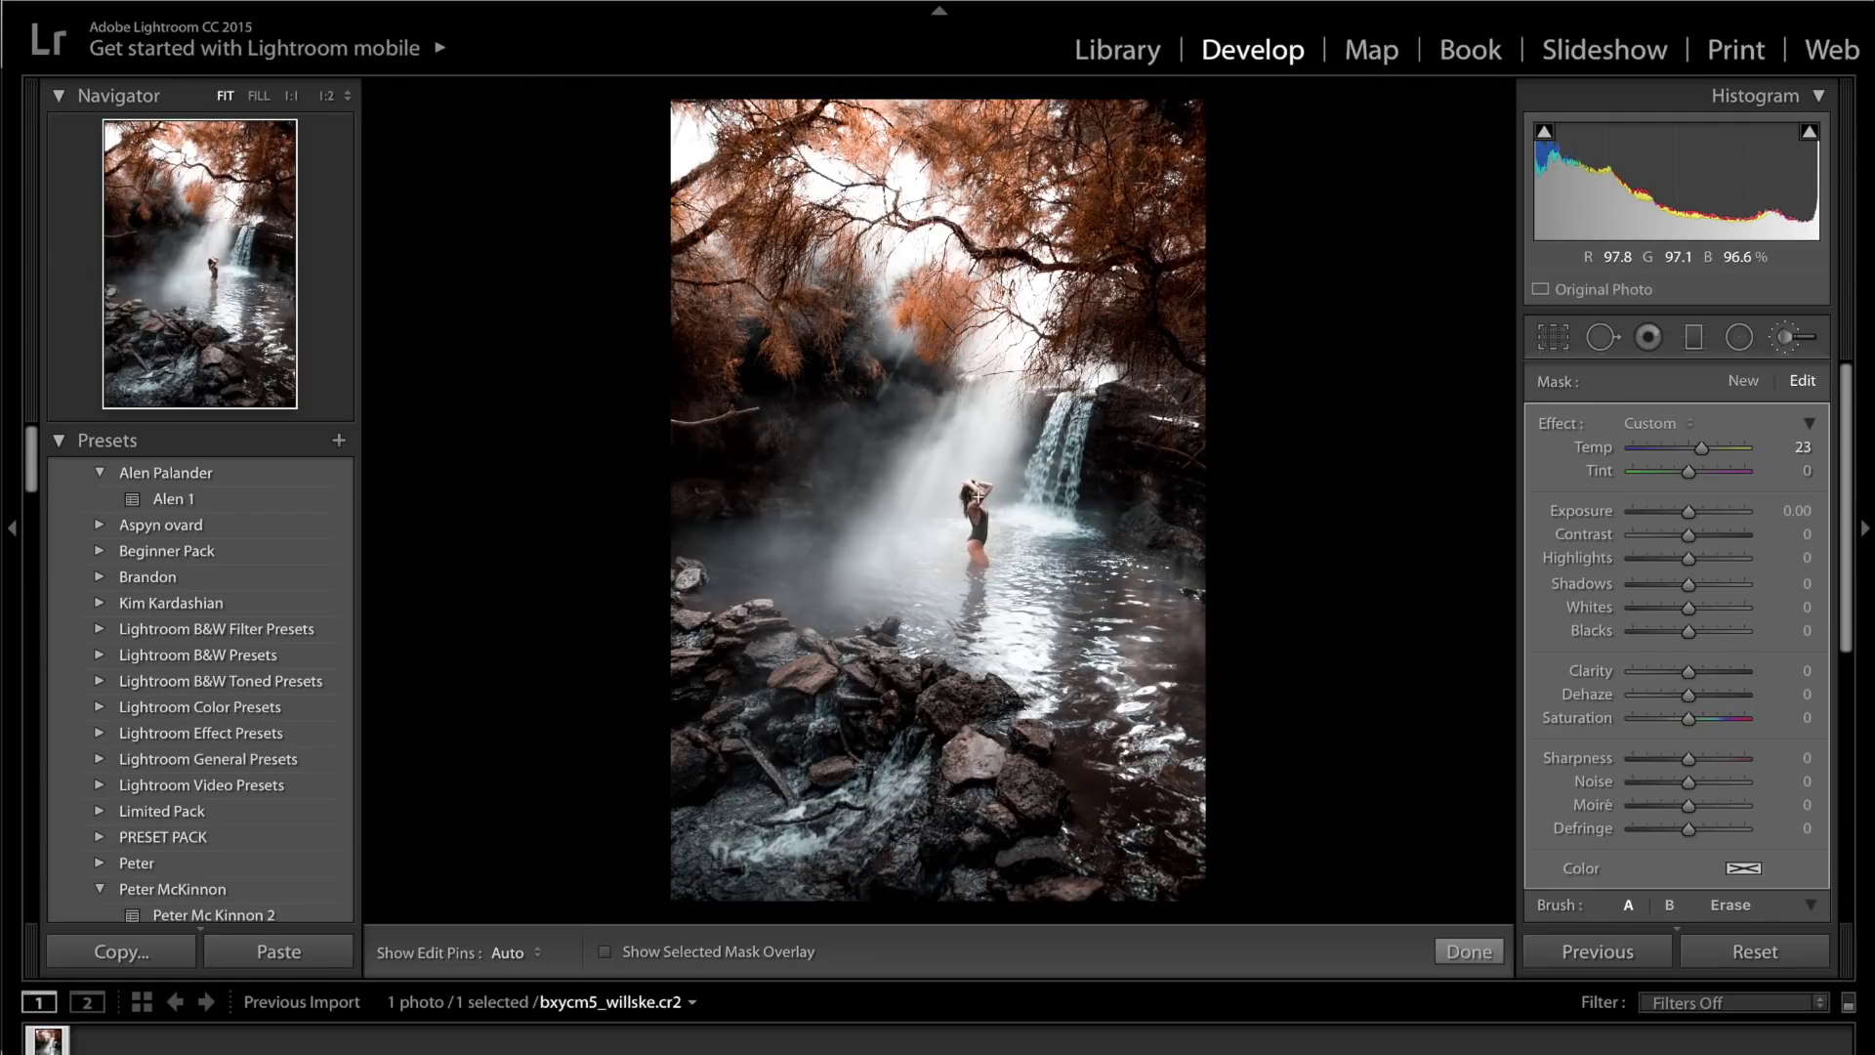
left_click_drag(211, 256, 221, 278)
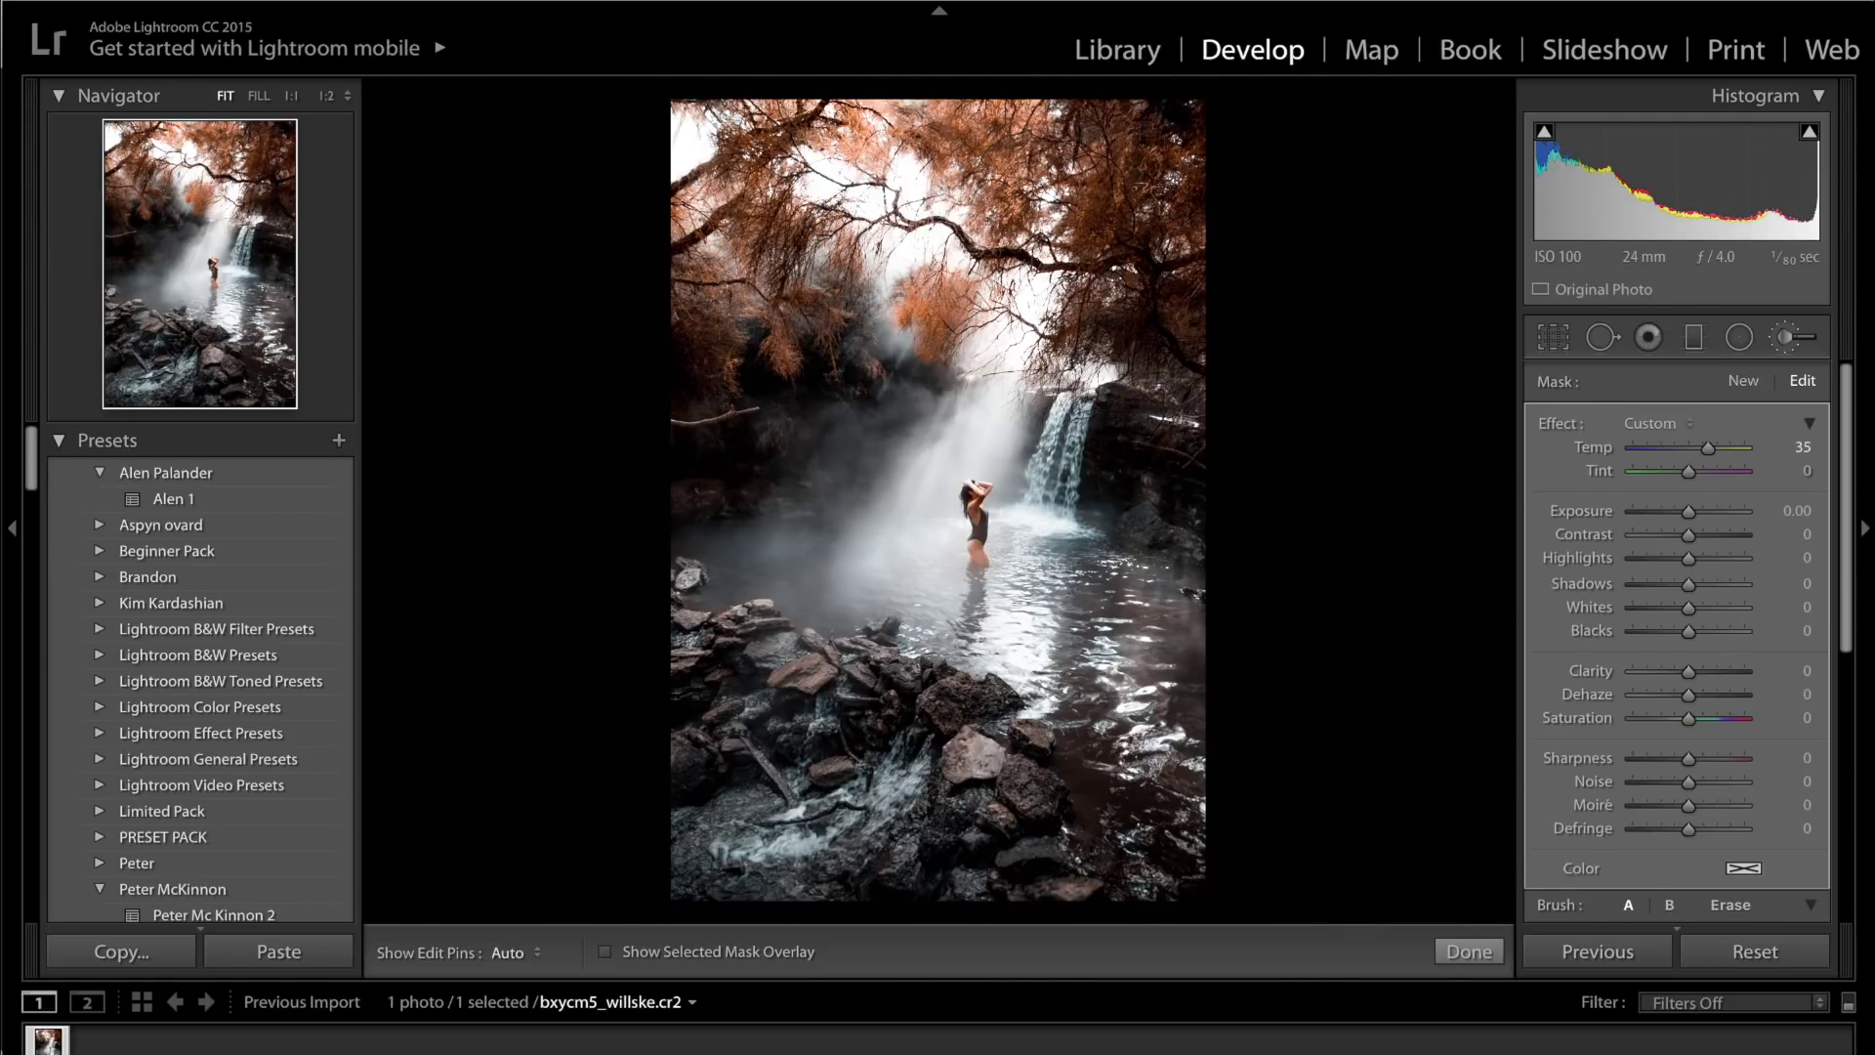
Compare the edit with the original photo and finish the brush adjustments
key("backslash")
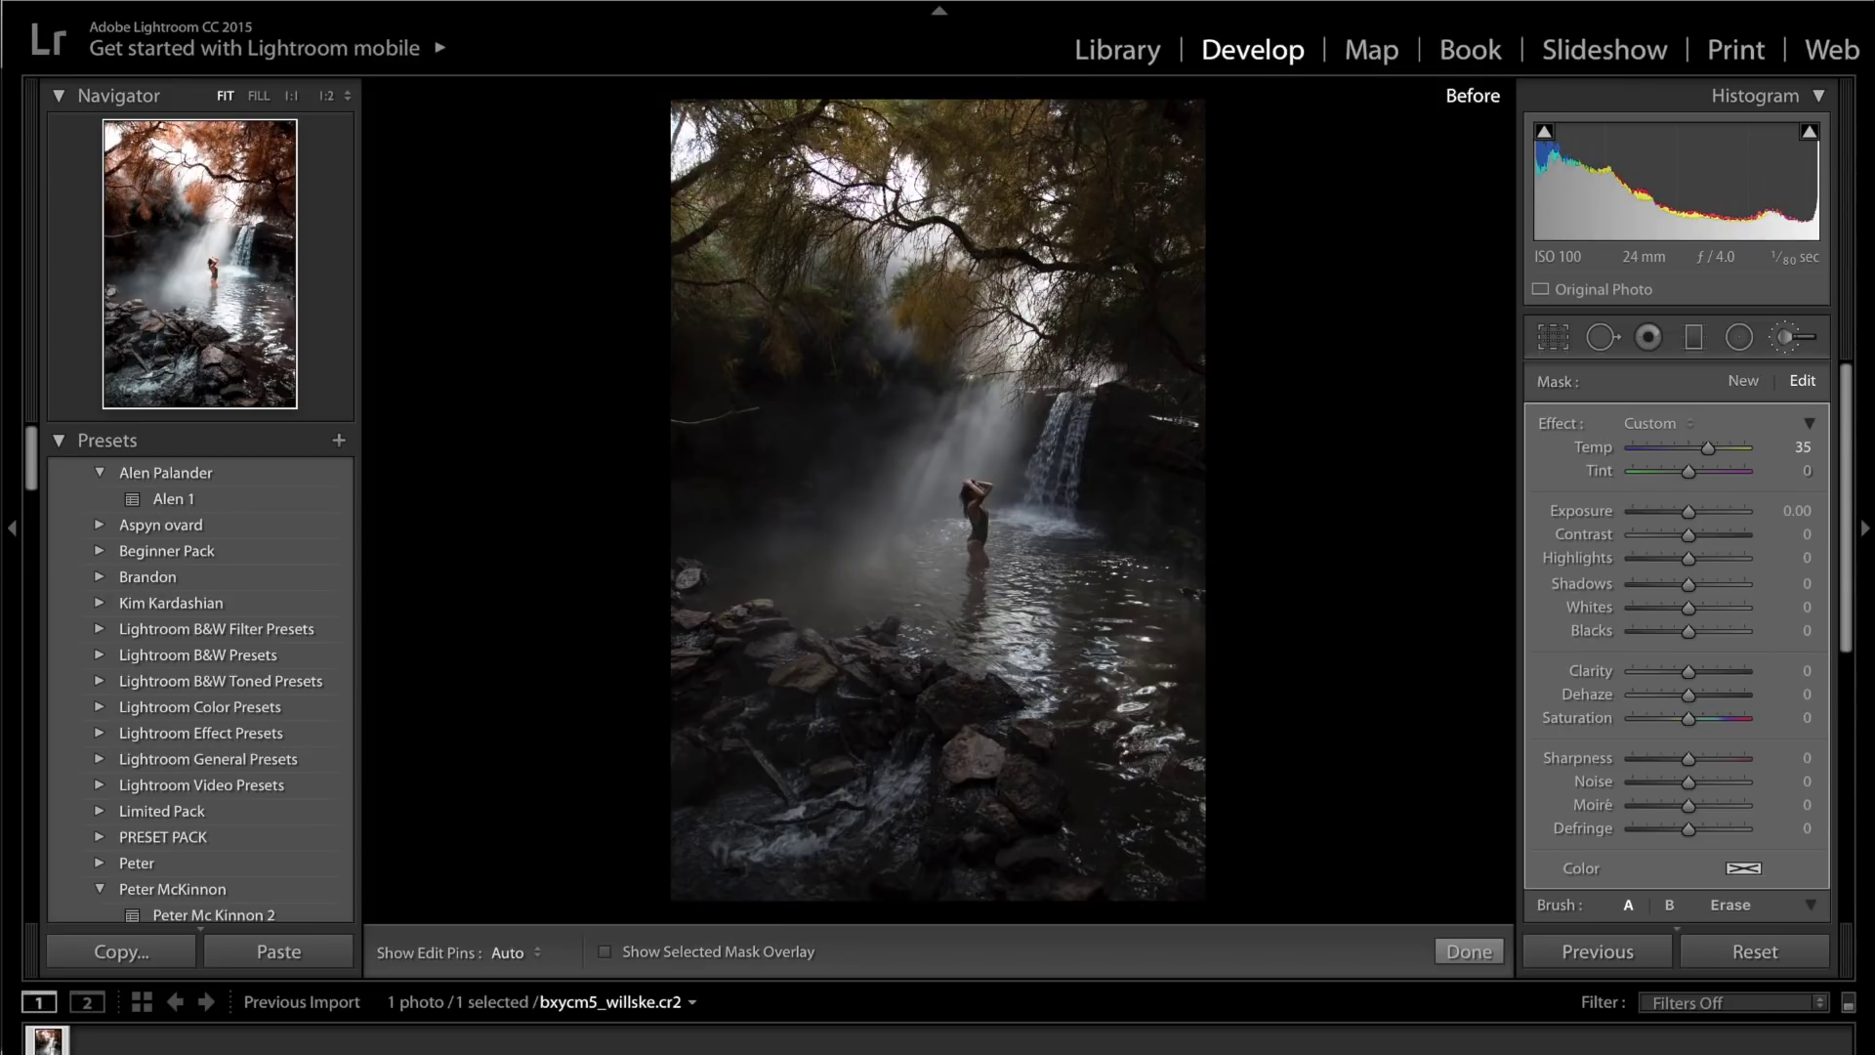
key("backslash")
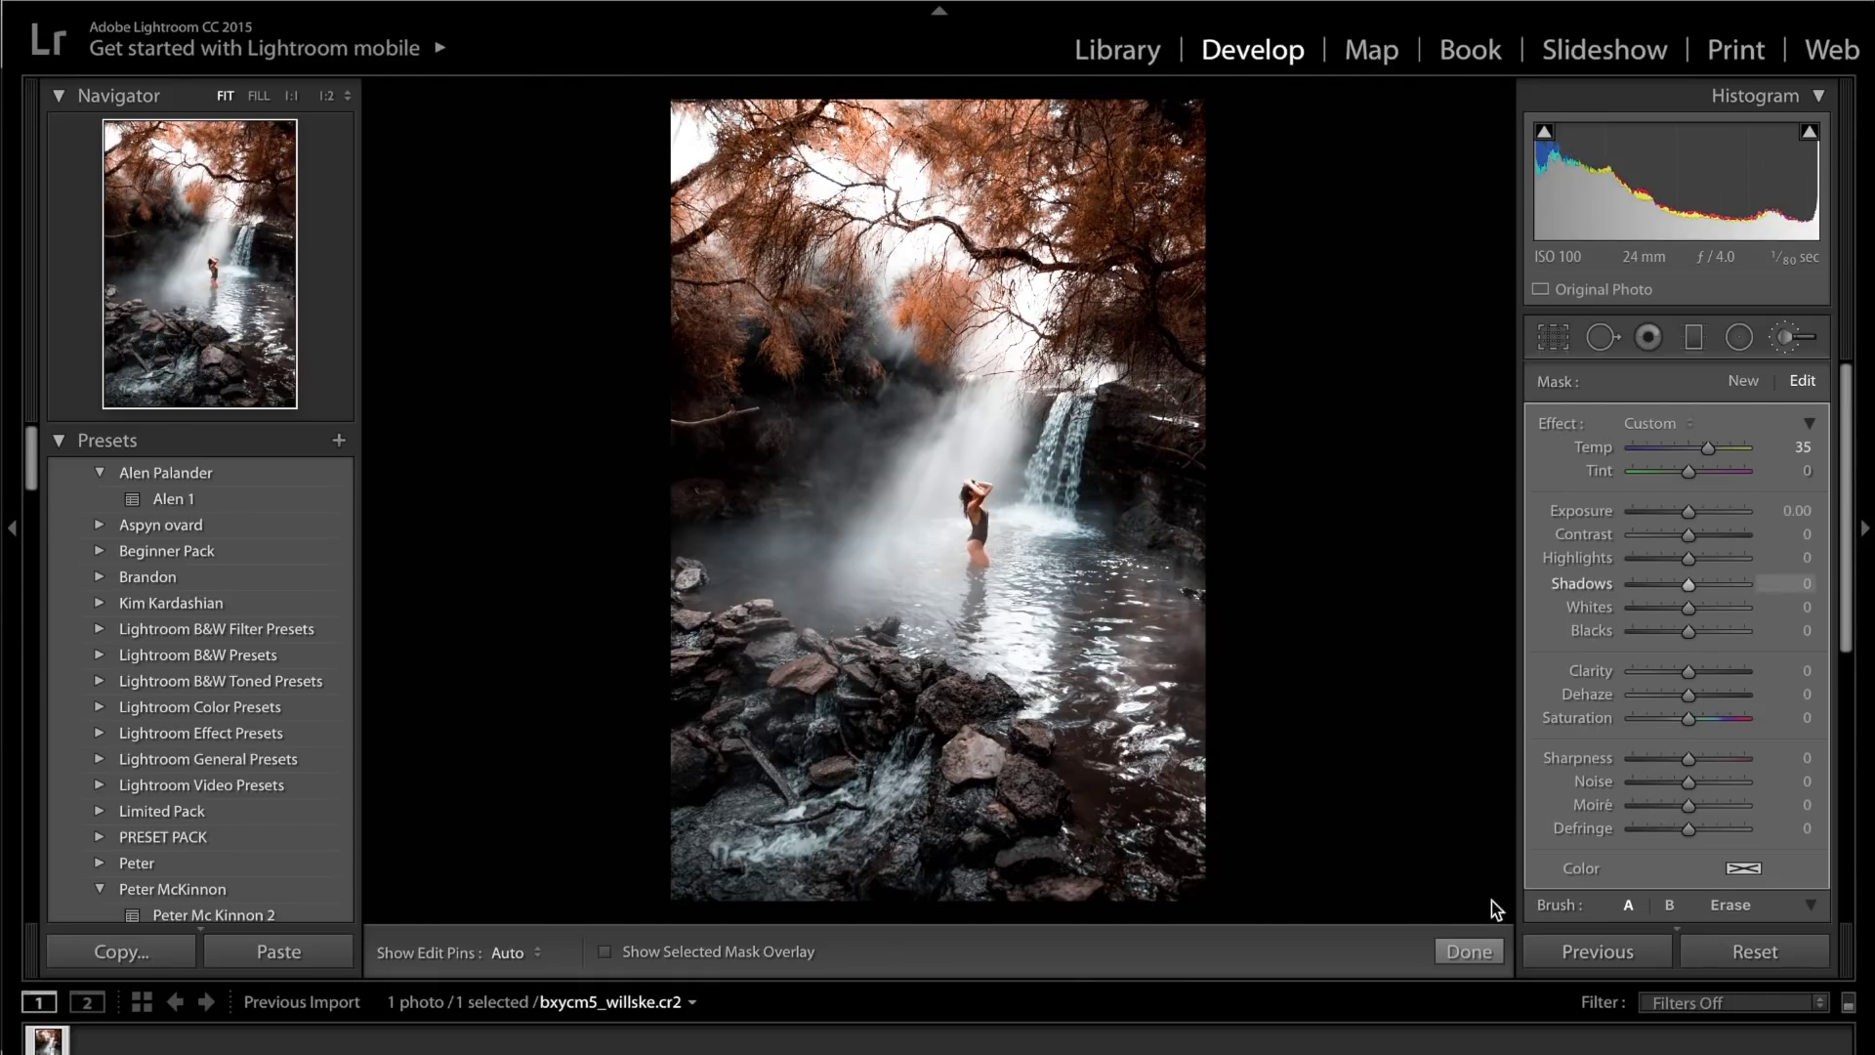
left_click(1496, 952)
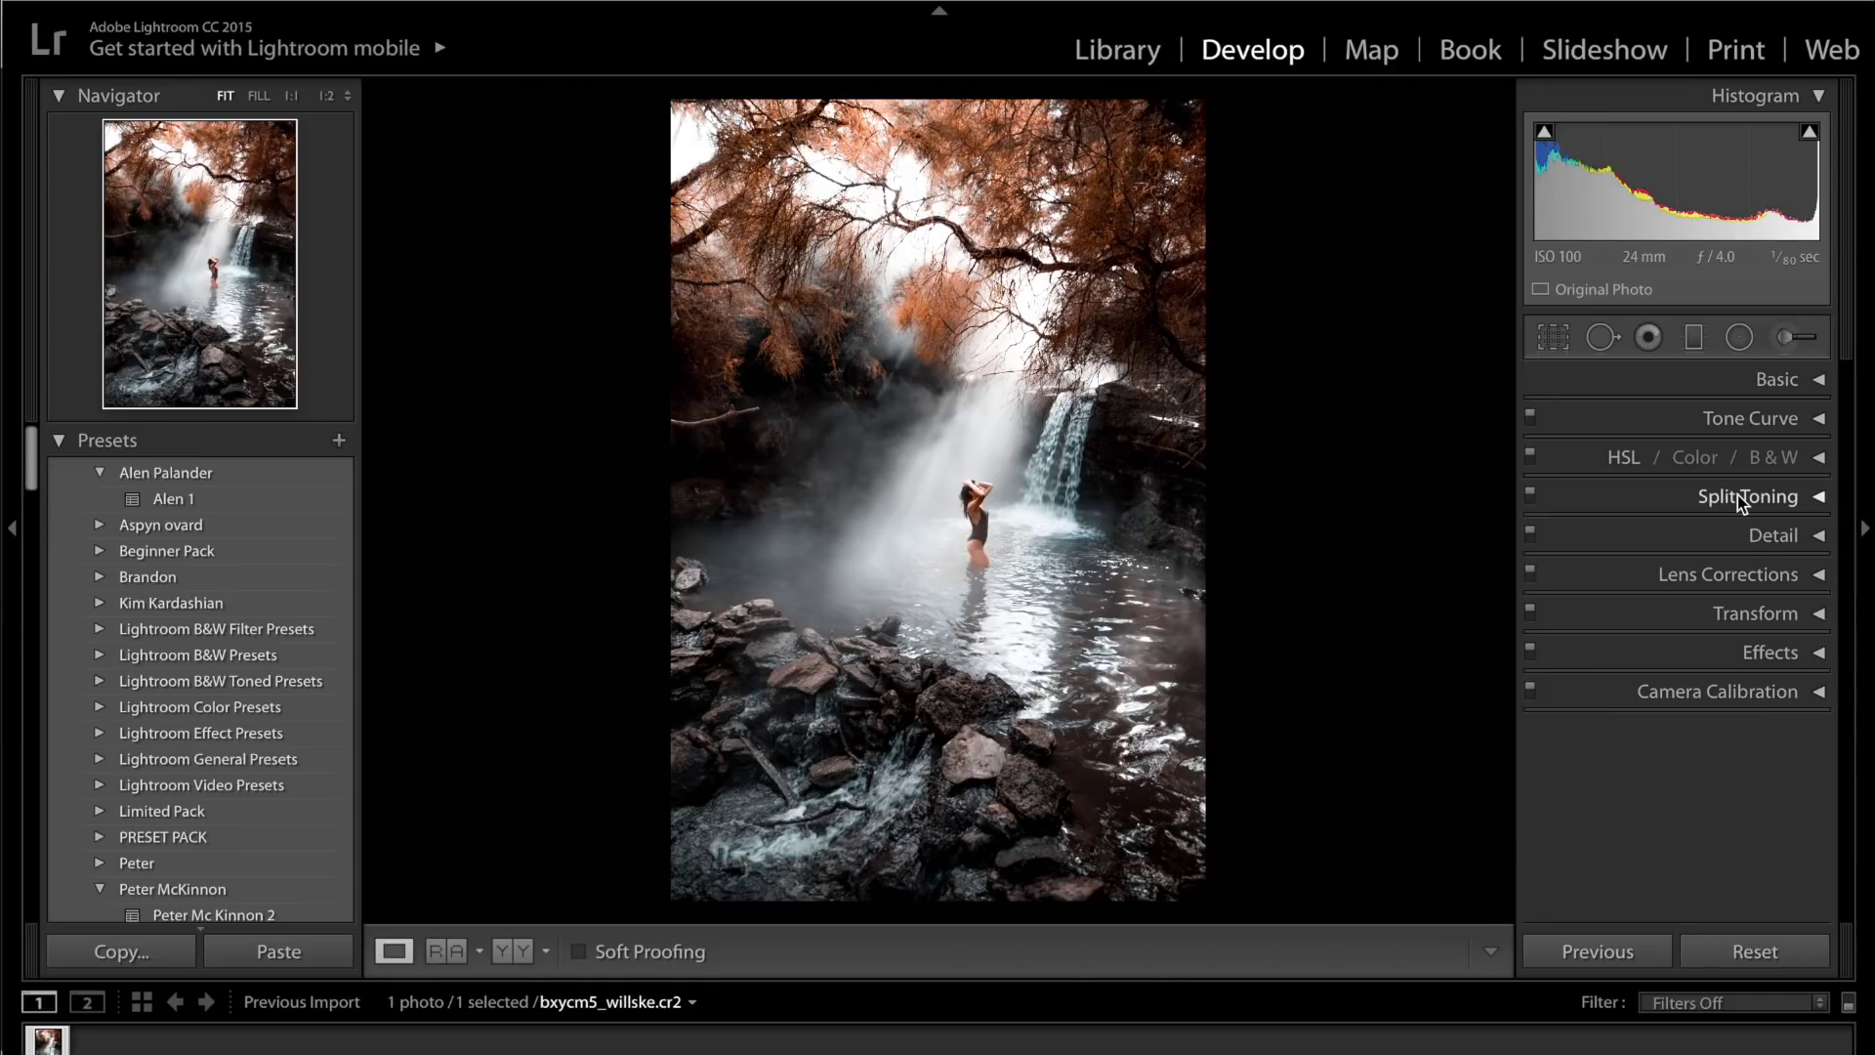
Tone the highlights blue in Split Toning with Hue 215 and Saturation 15
left_click(1737, 495)
left_click_drag(1637, 583, 1644, 582)
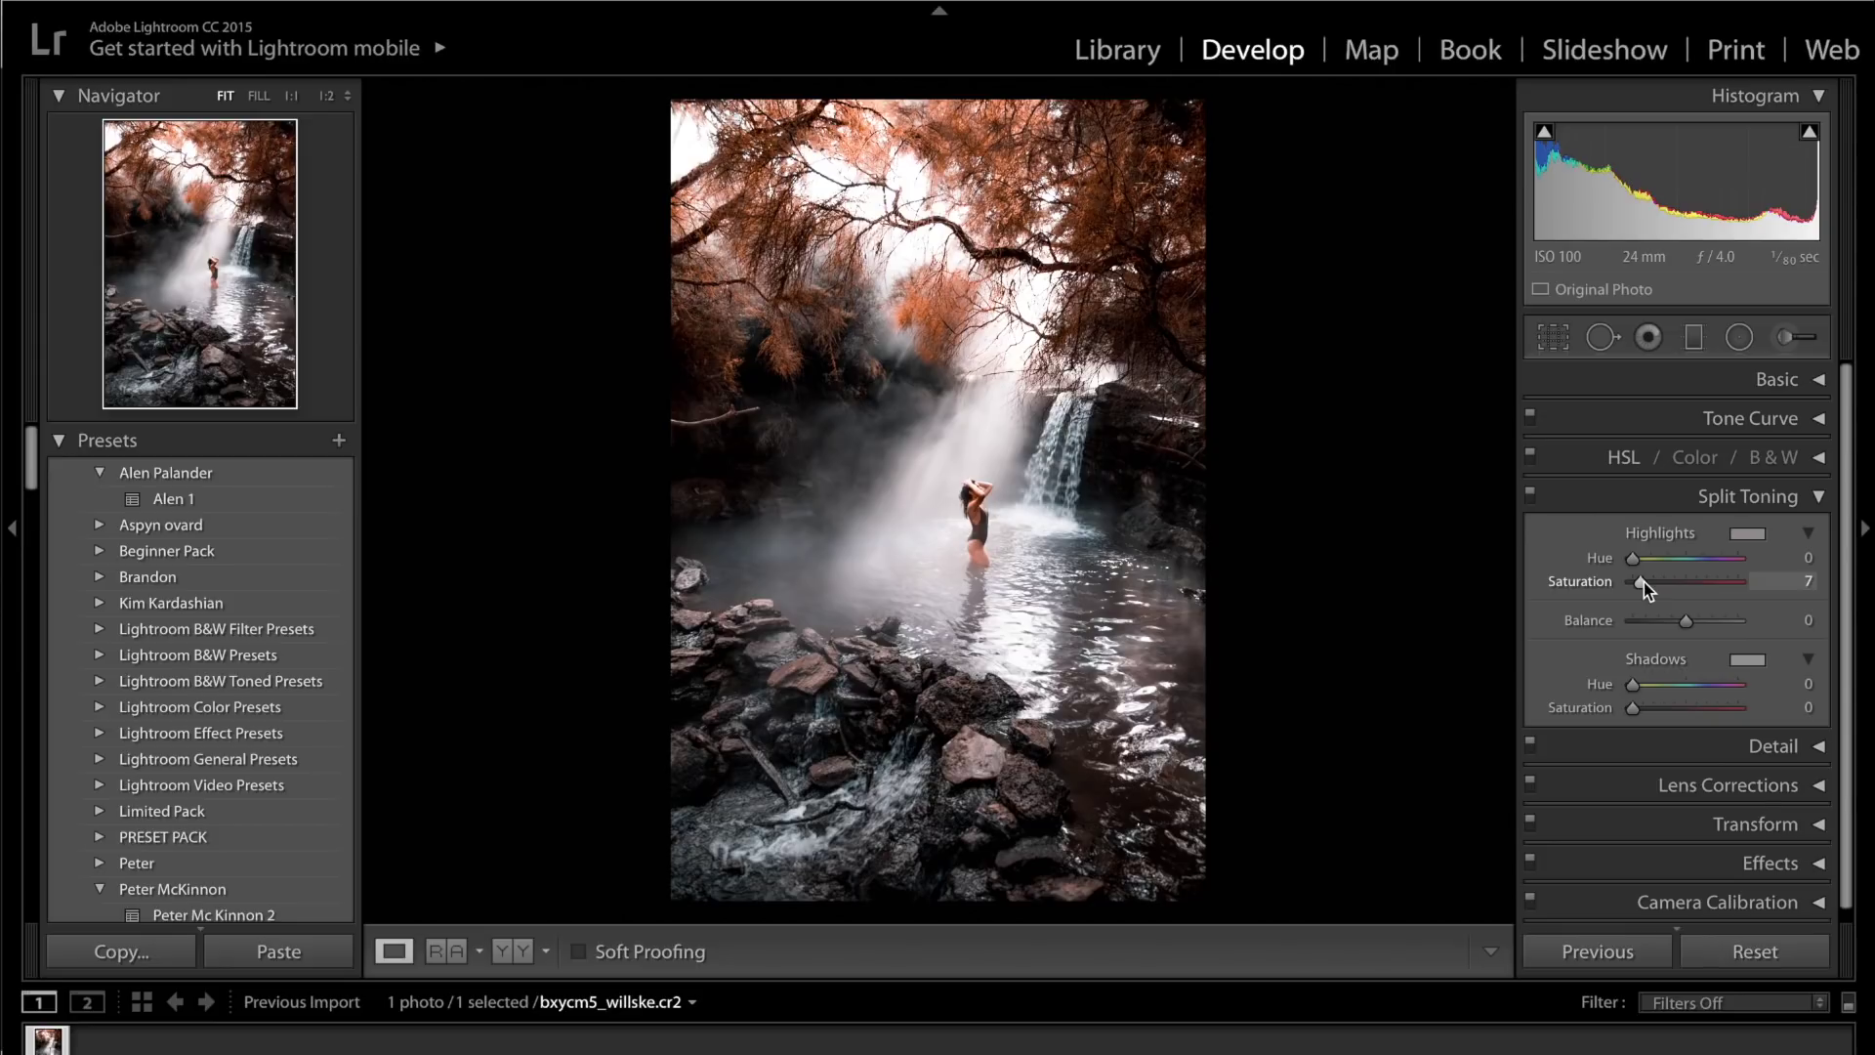
key("alt")
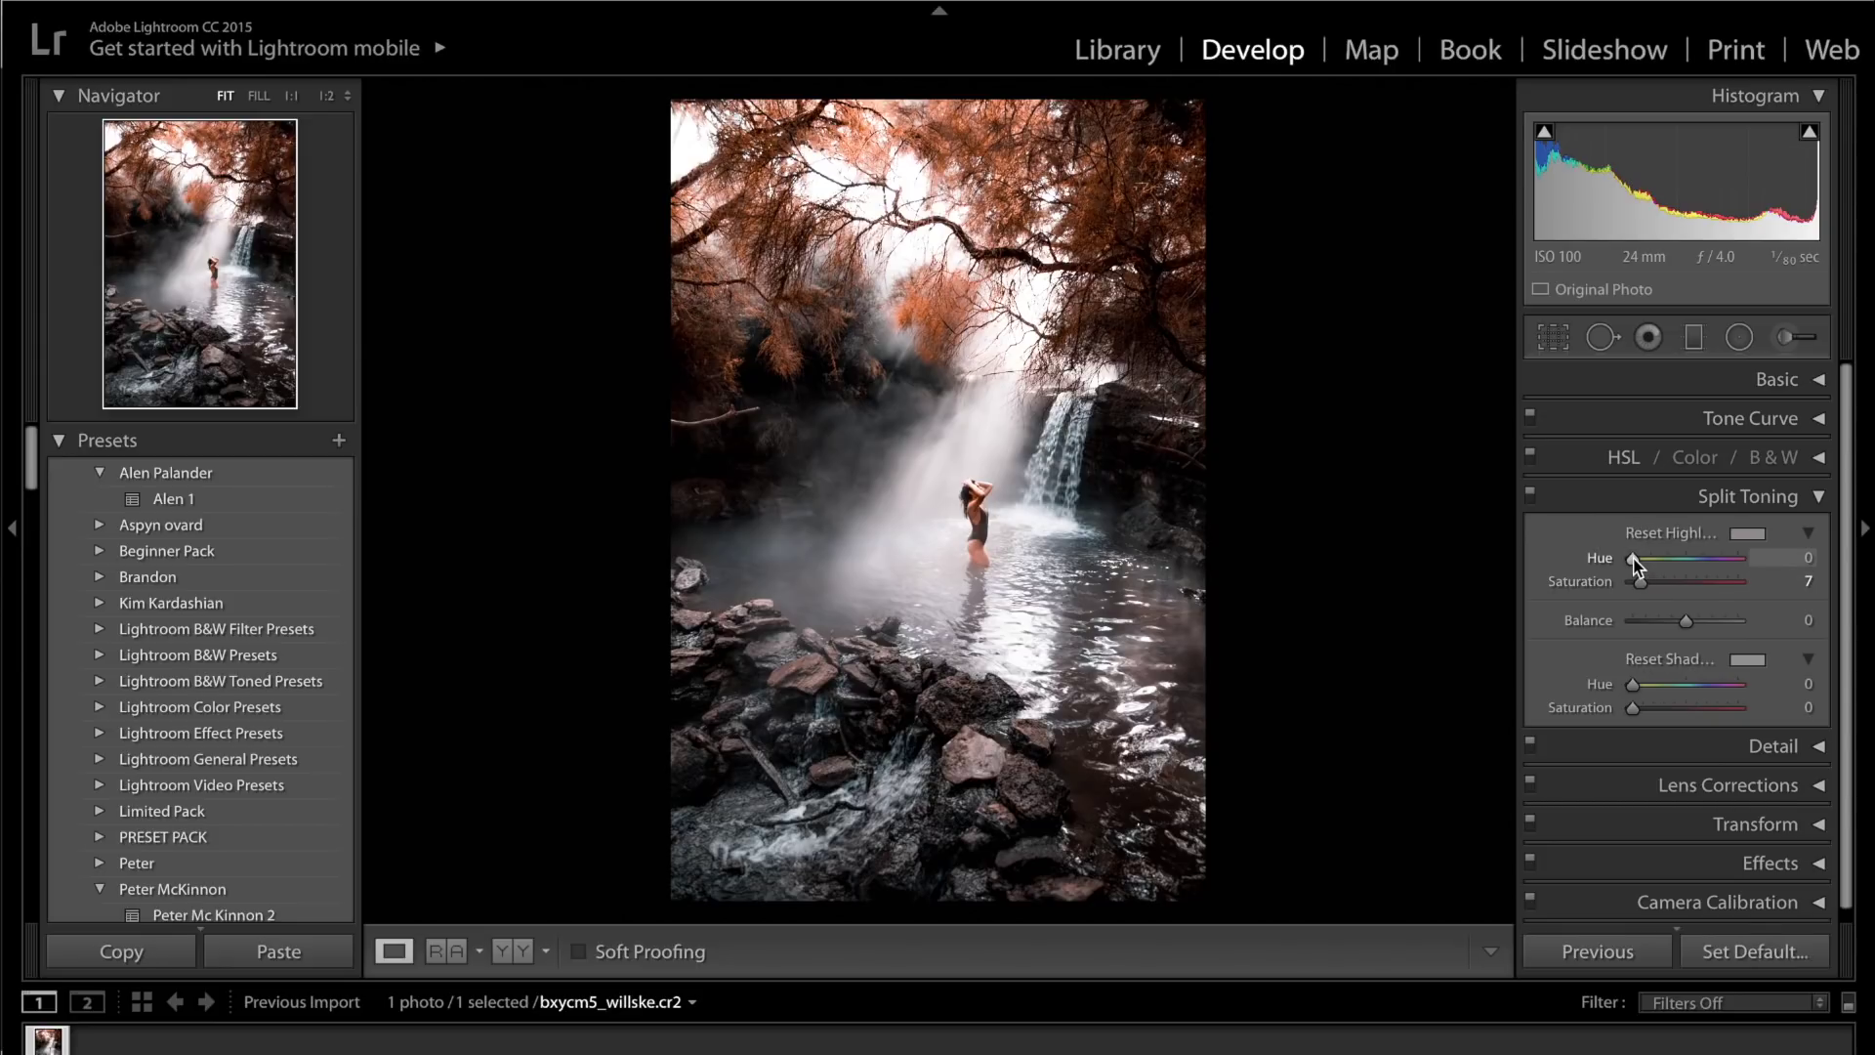
mouse_move(1634, 561)
left_mouse_down()
mouse_move(1745, 561)
mouse_move(1650, 582)
left_mouse_up()
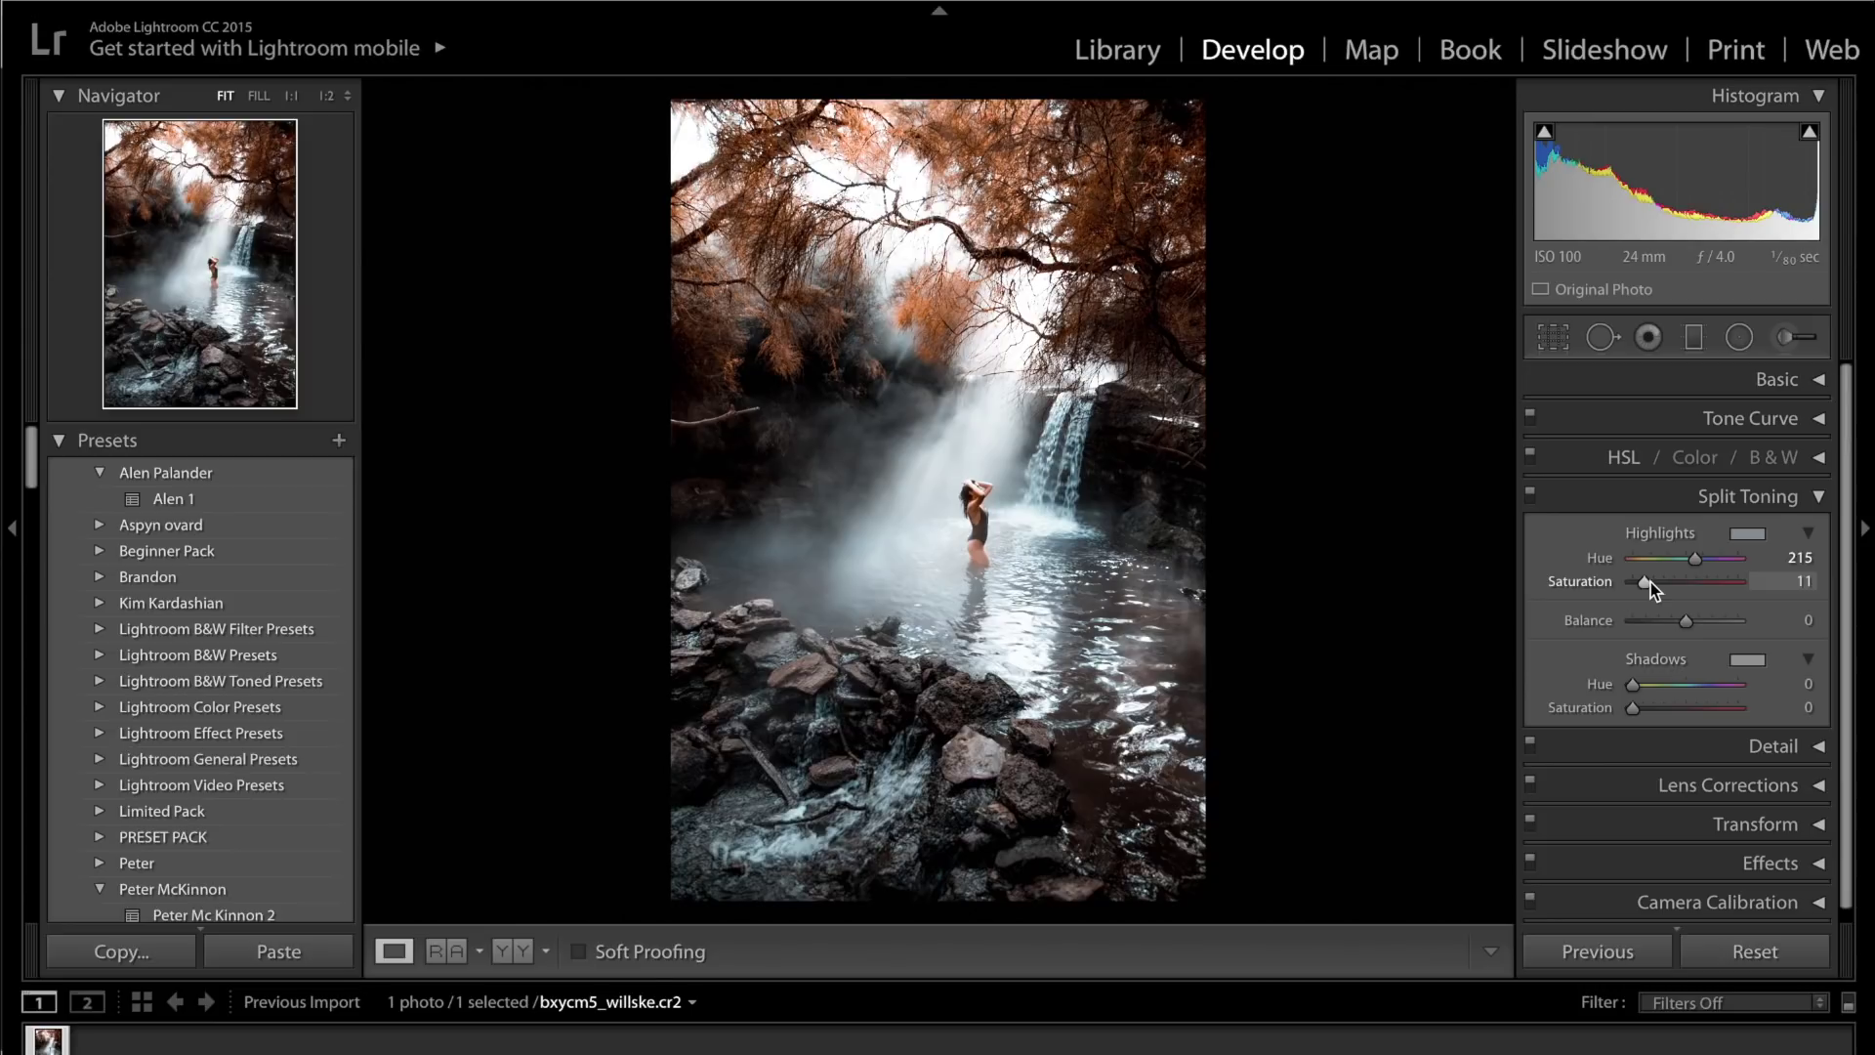
left_click(1797, 580)
type("20")
key("Return")
Tone the shadows orange in Split Toning with Hue 23 and Saturation 10
left_click_drag(1632, 684, 1641, 686)
left_click(1805, 711)
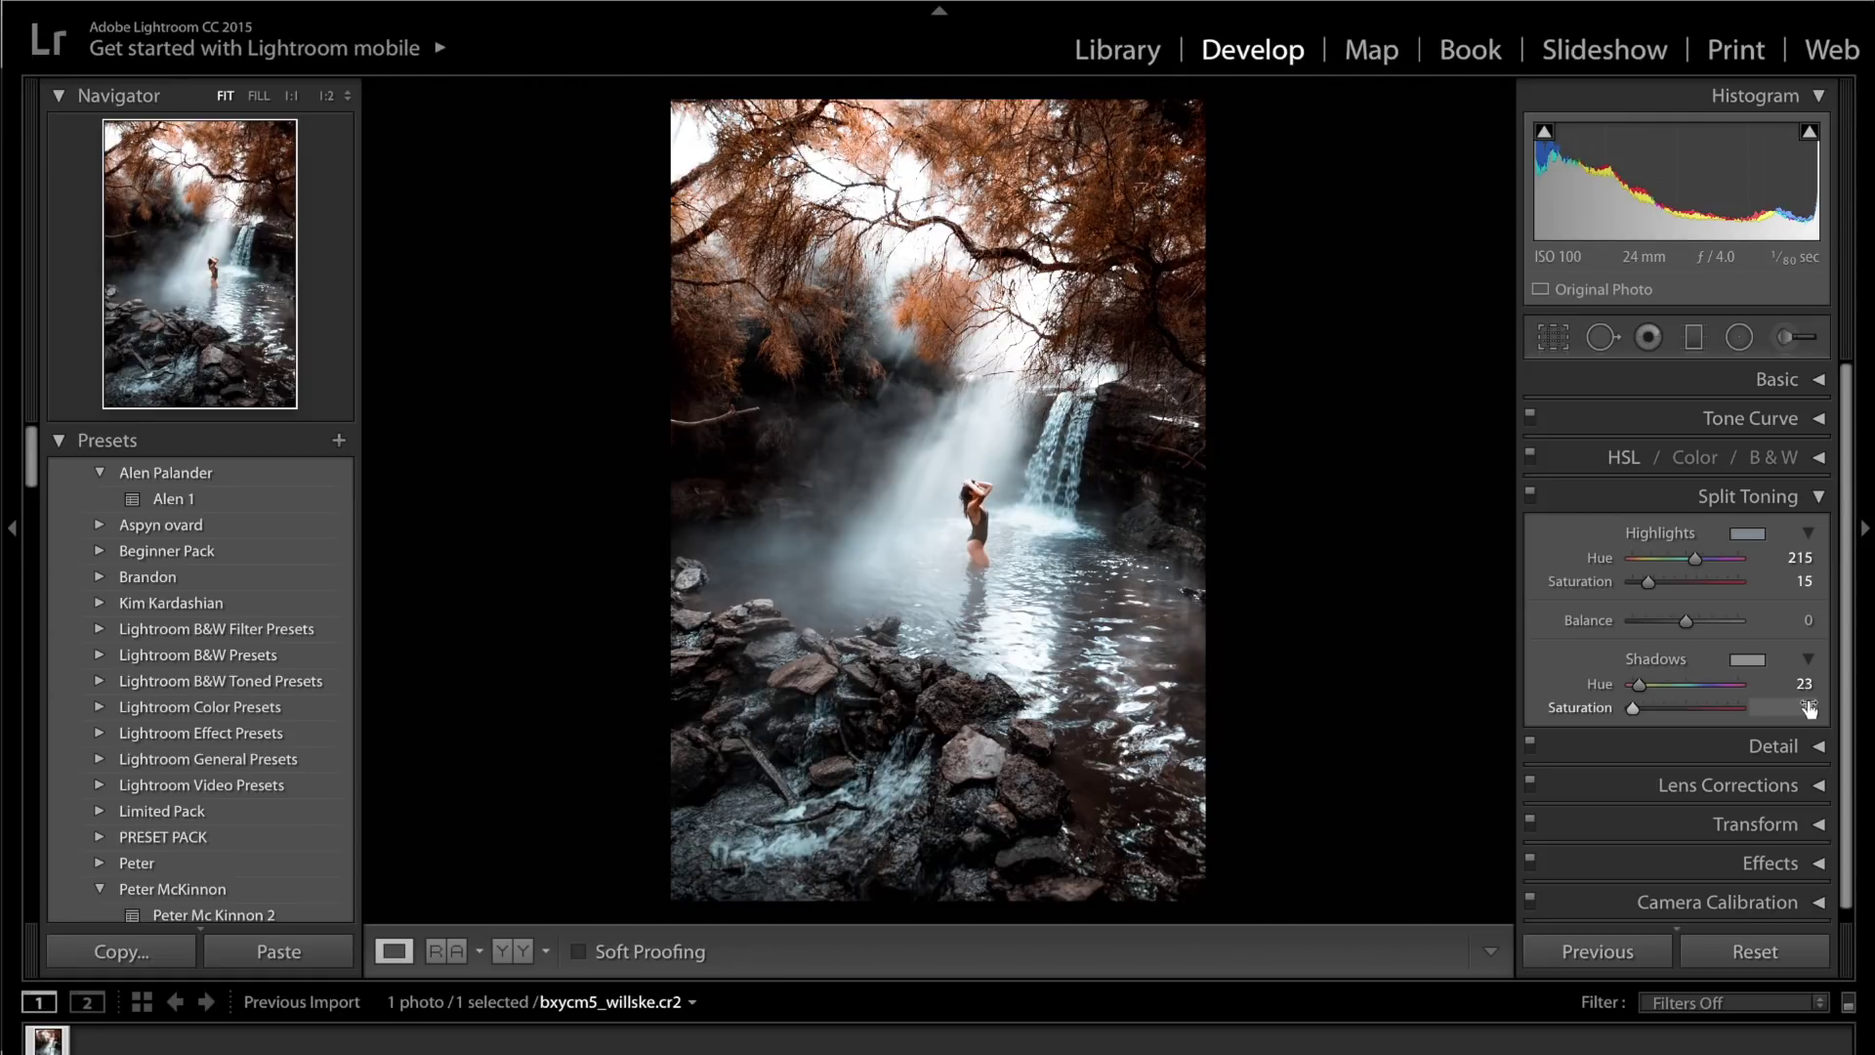
type("10")
key("Return")
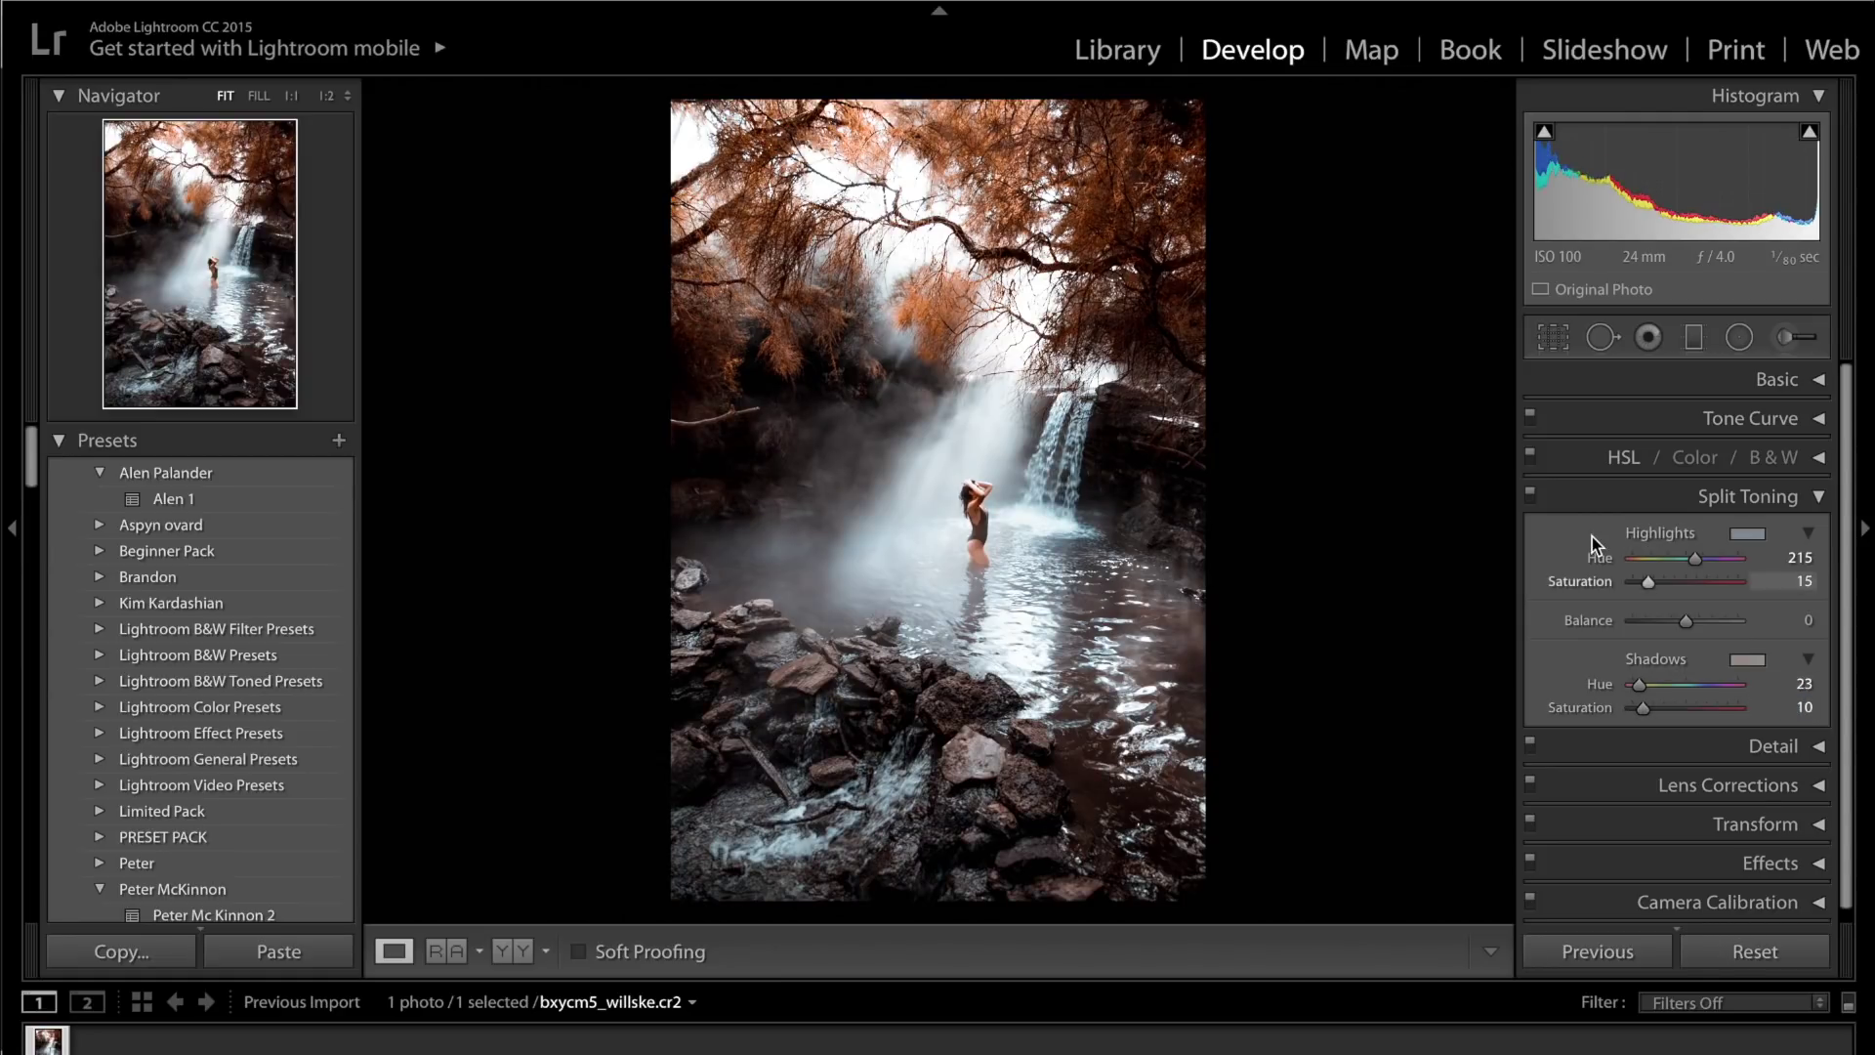
Compare the photo with Split Toning switched off and on, and collapse its settings
left_click(1531, 495)
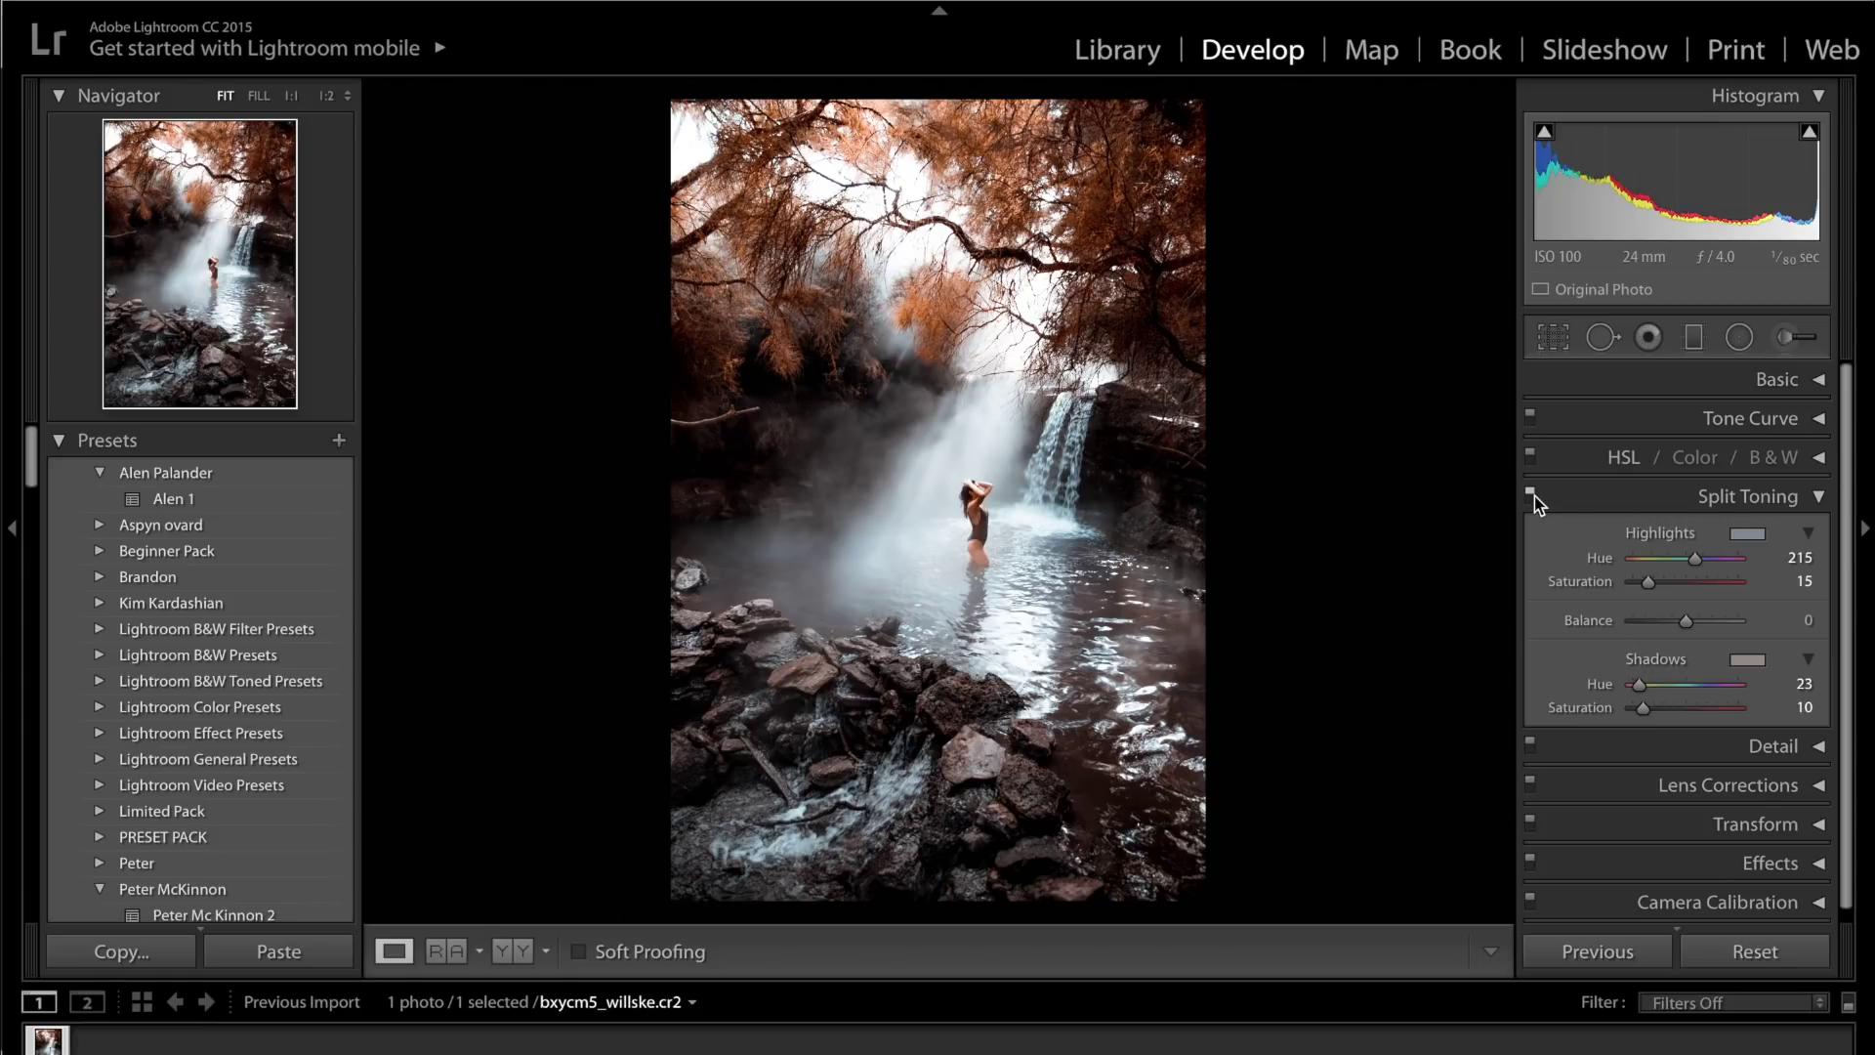
left_click(1532, 495)
left_click(1575, 500)
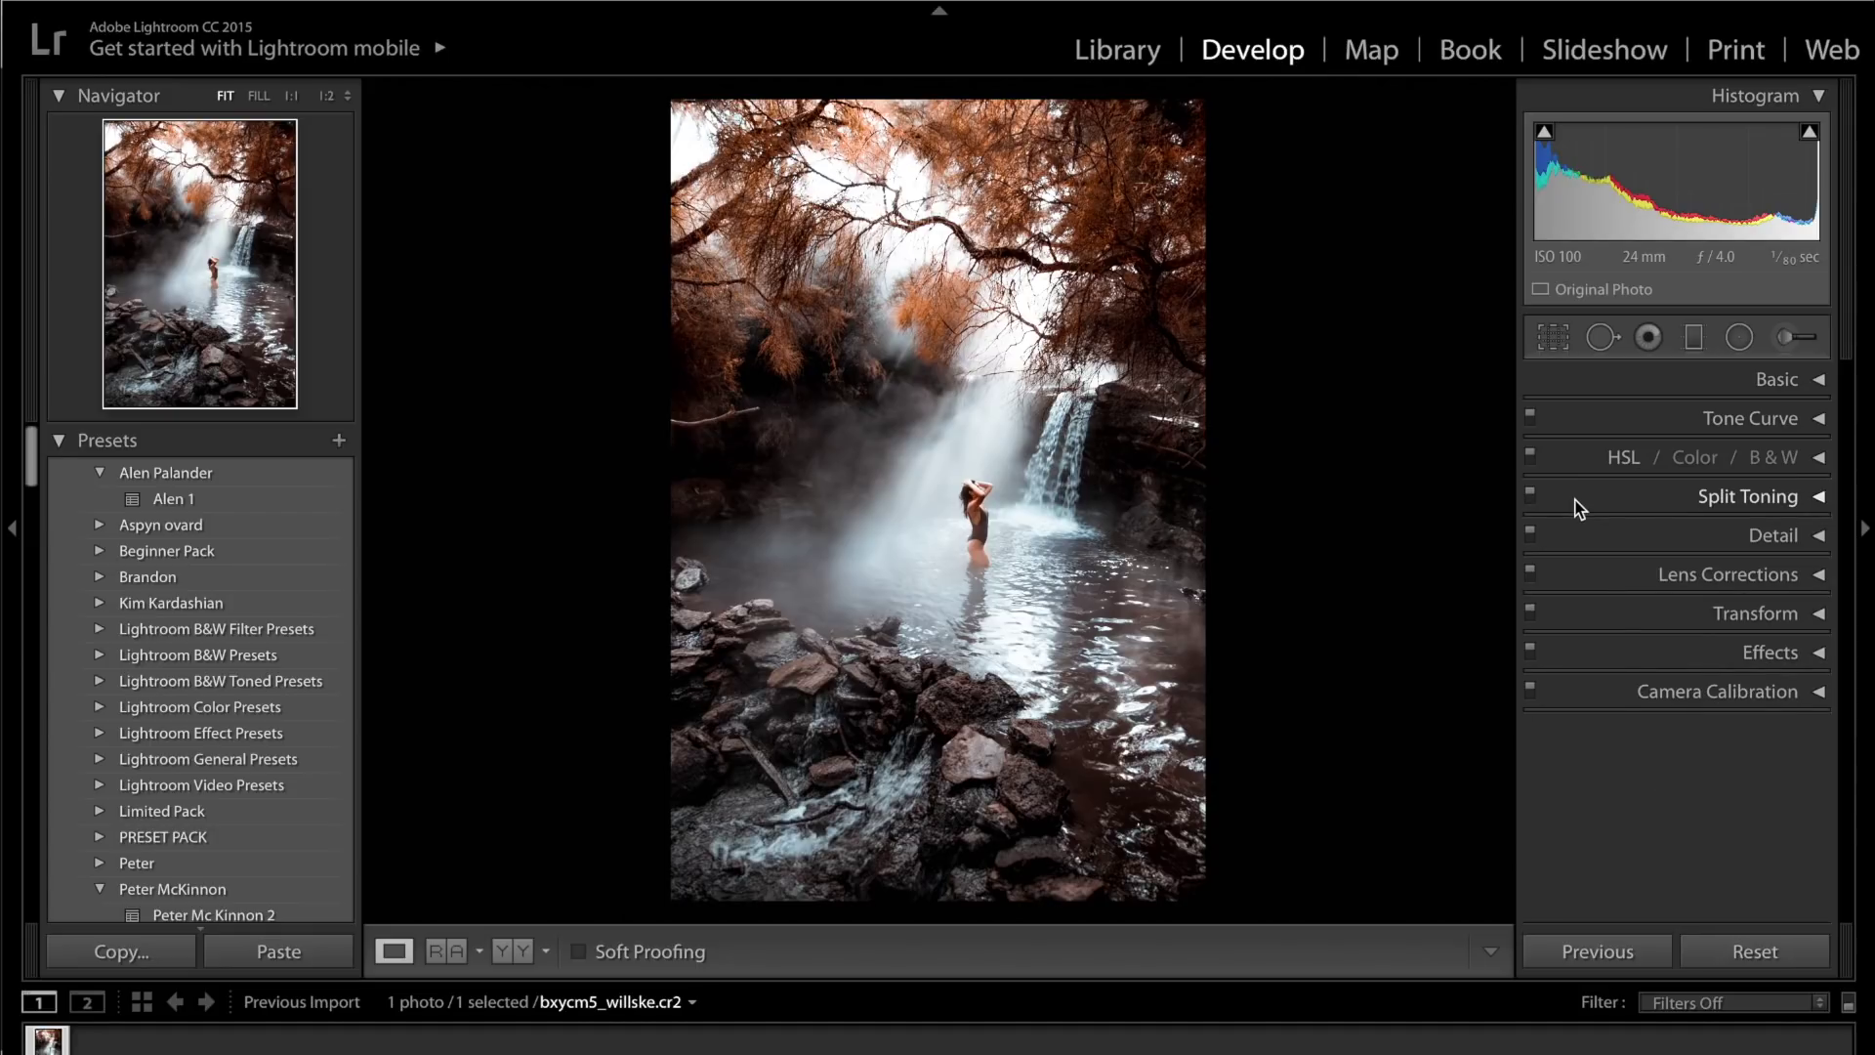
Enable chromatic aberration removal and profile corrections for the Canon EF 24-105mm lens
left_click(1709, 569)
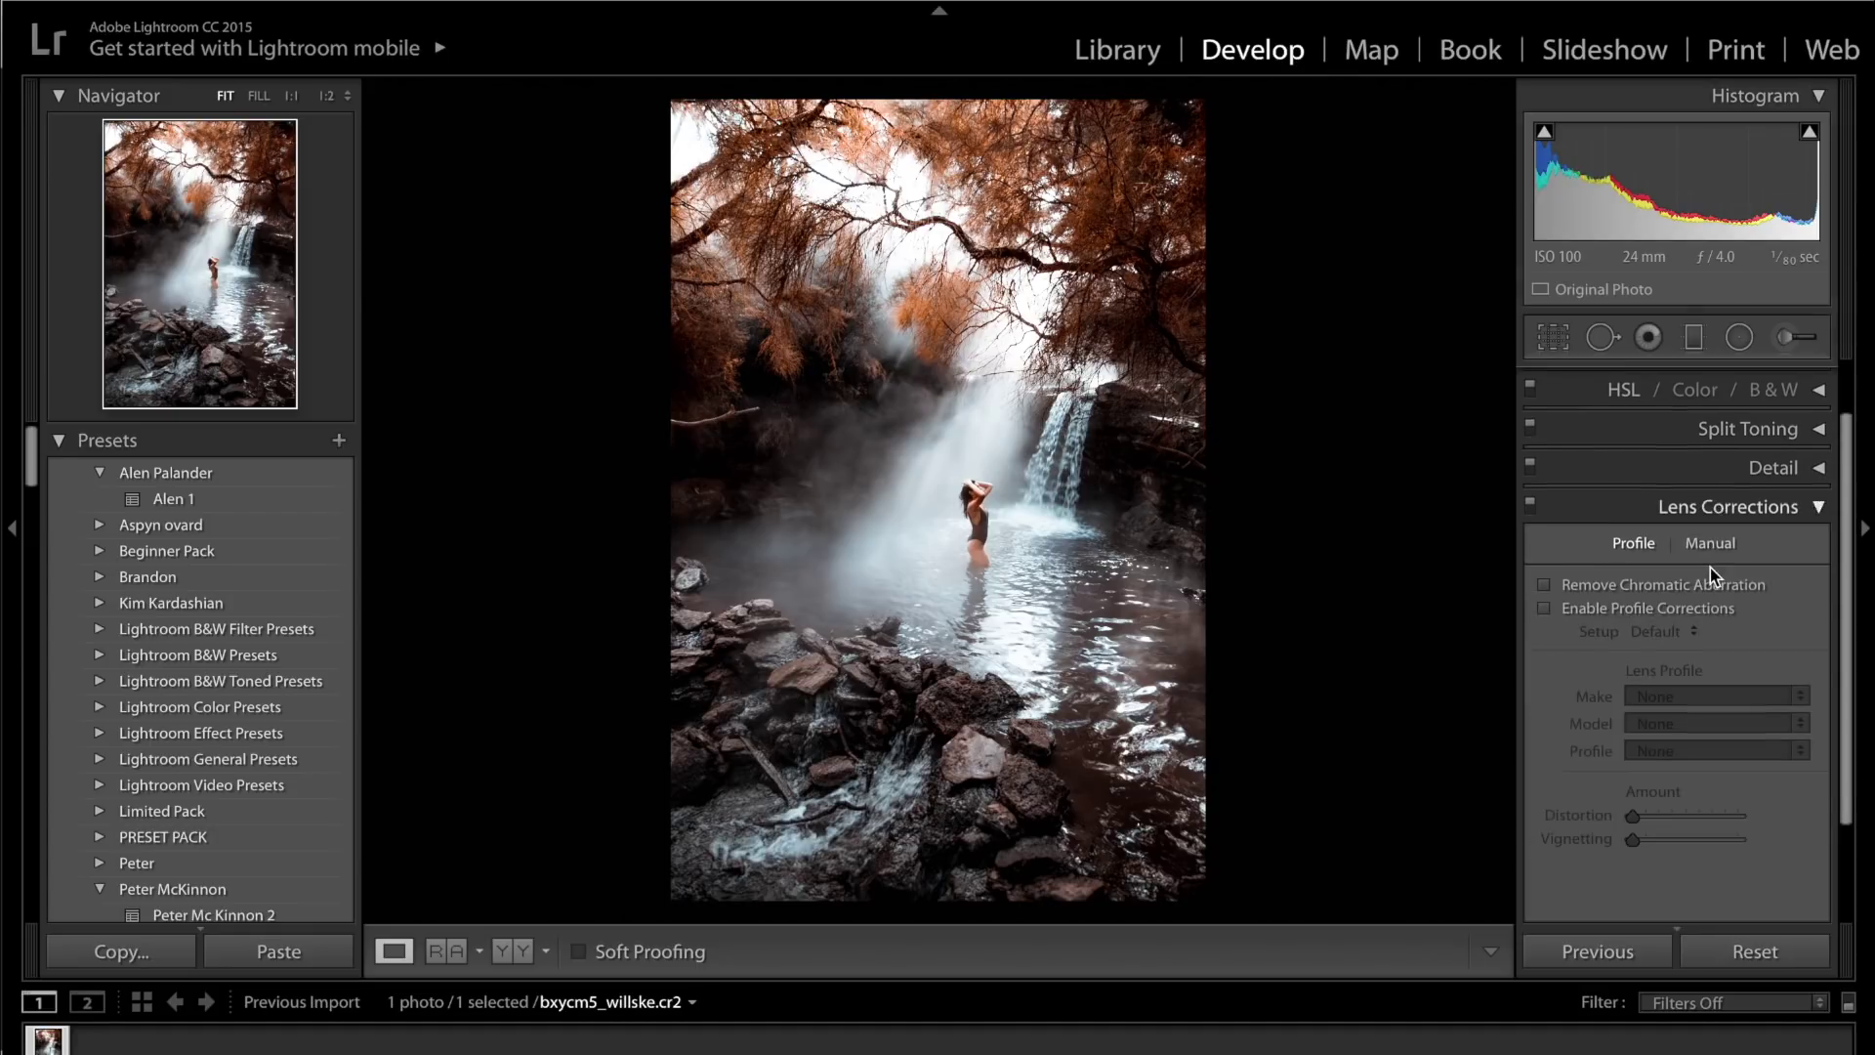
left_click(1543, 572)
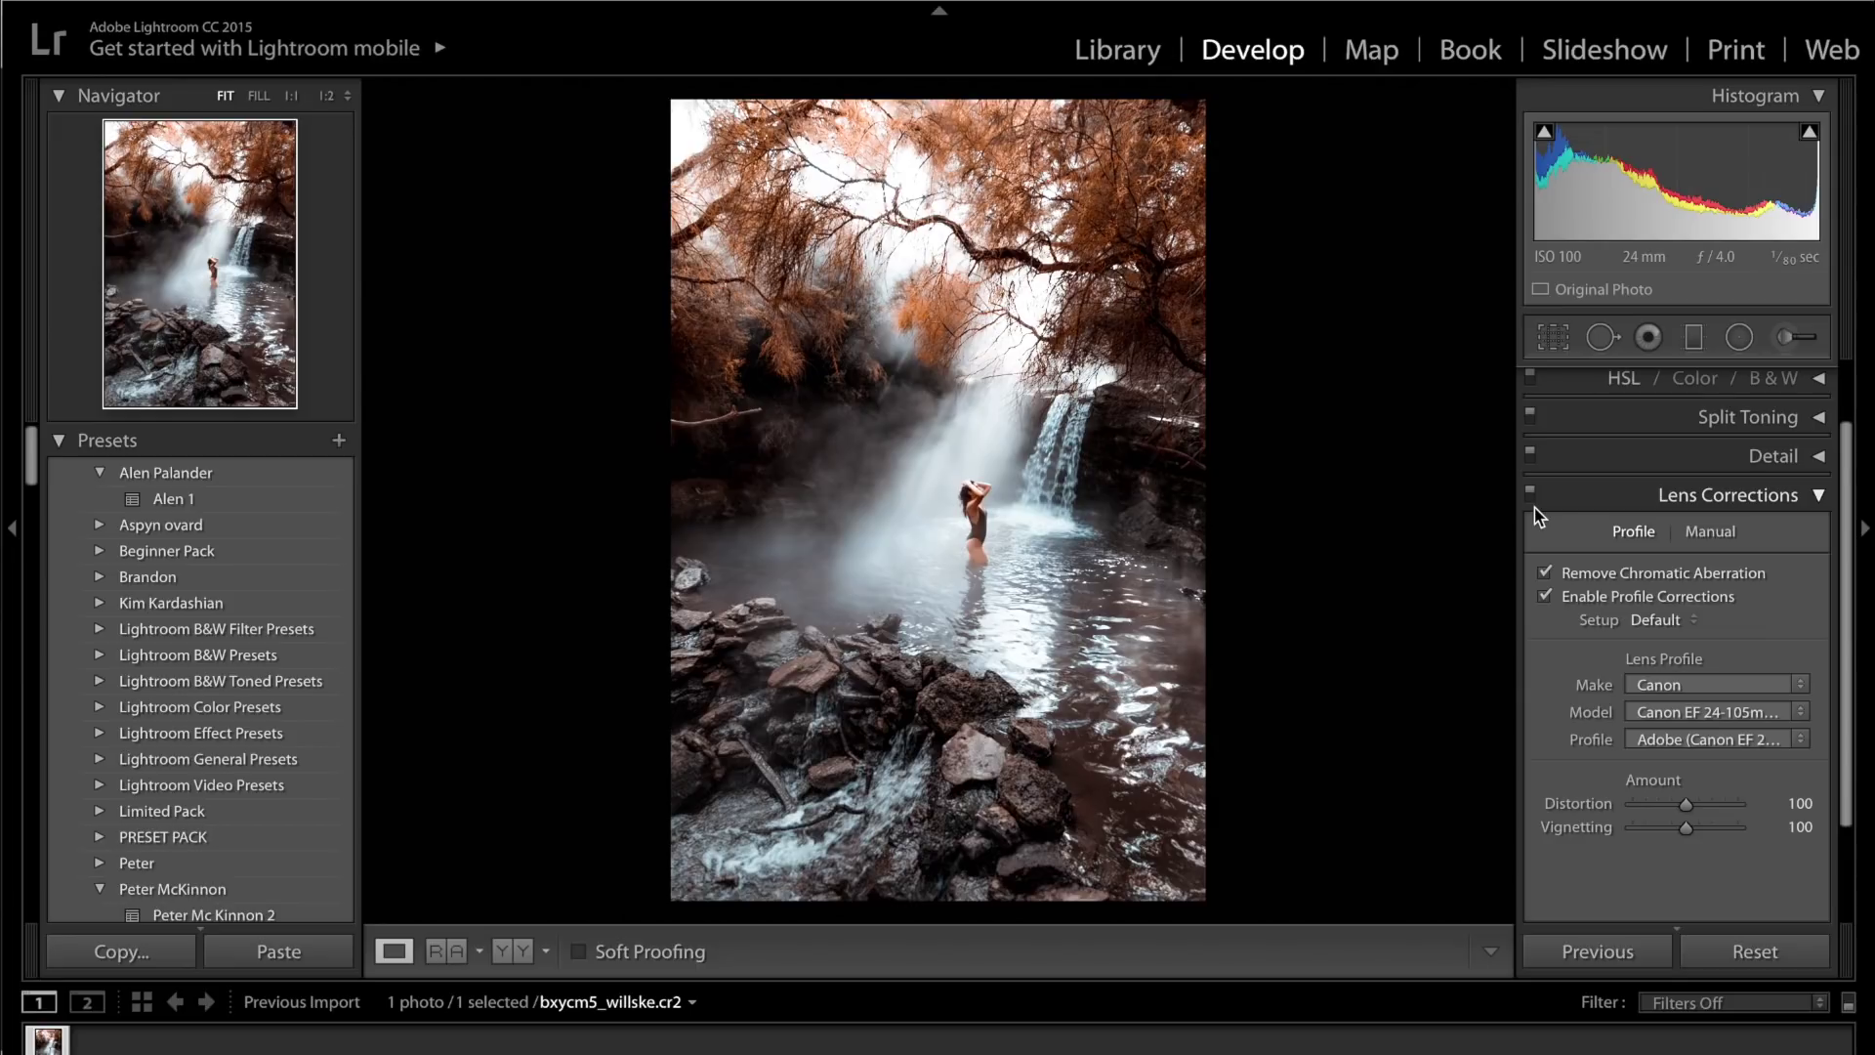
left_click(1533, 508)
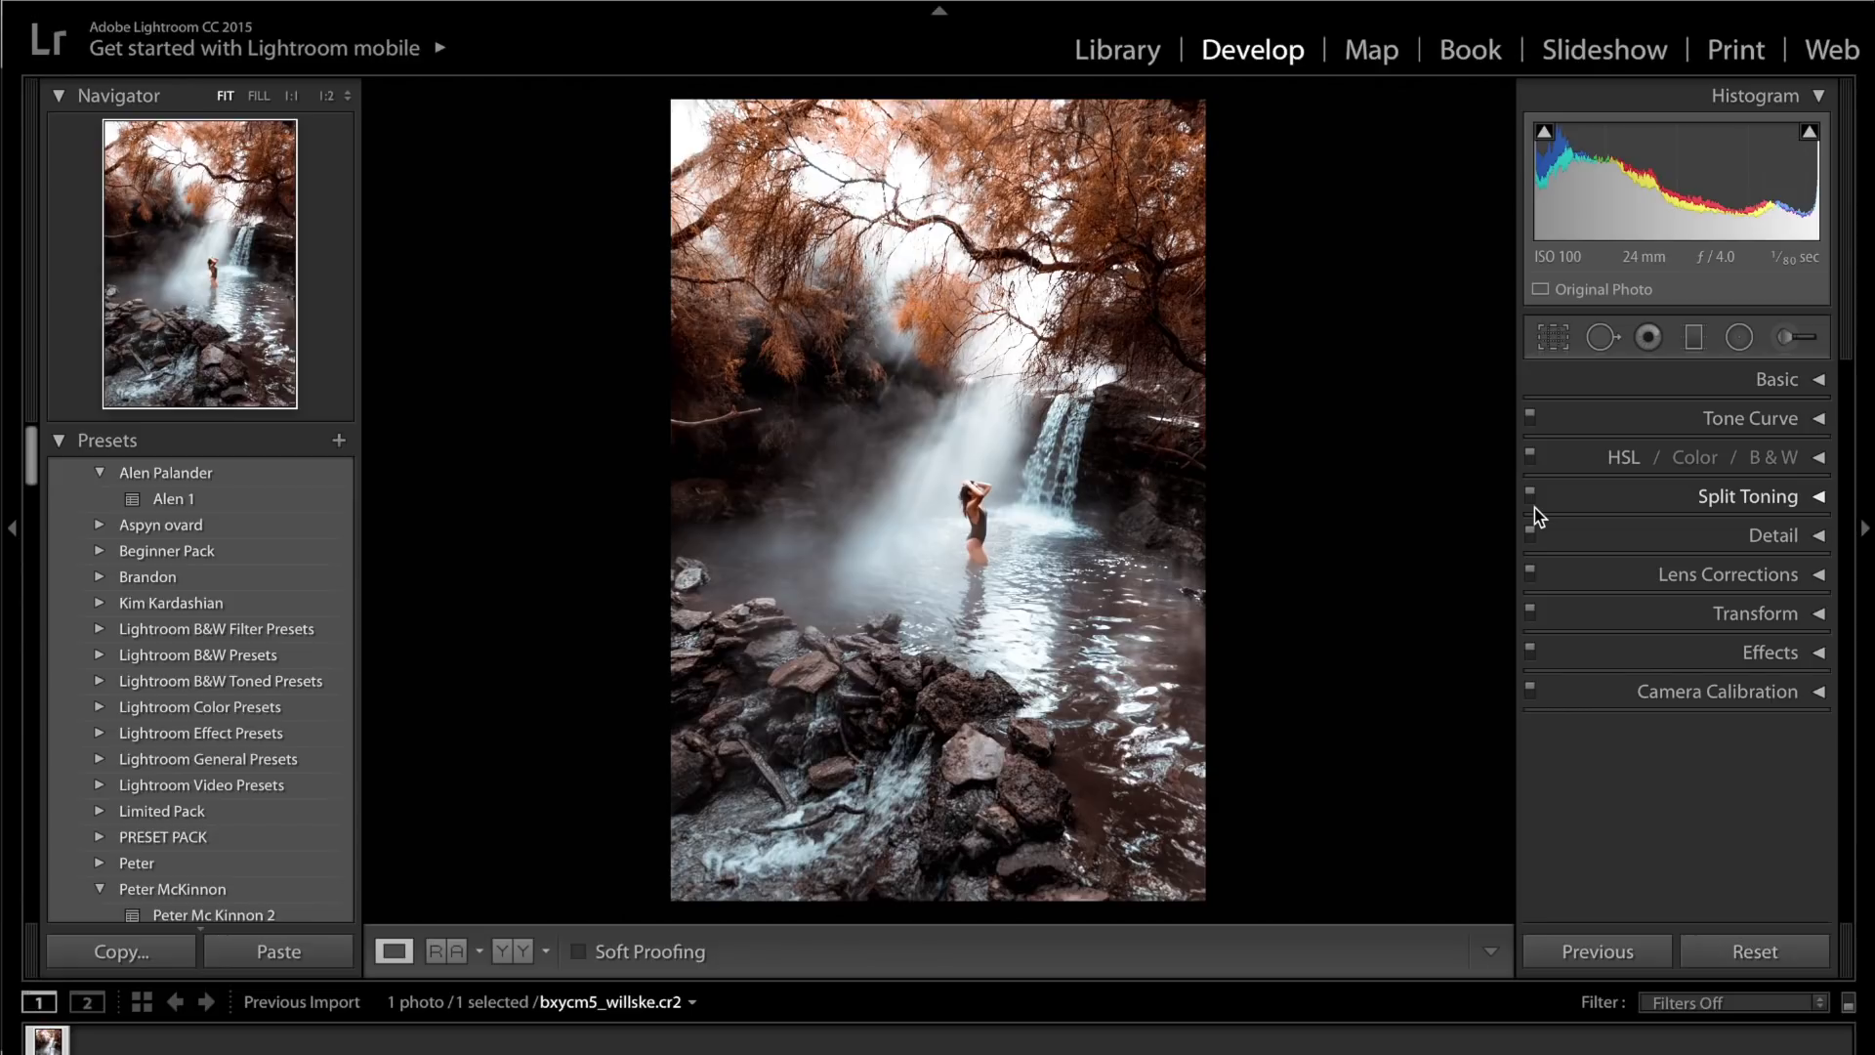
left_click(1532, 499)
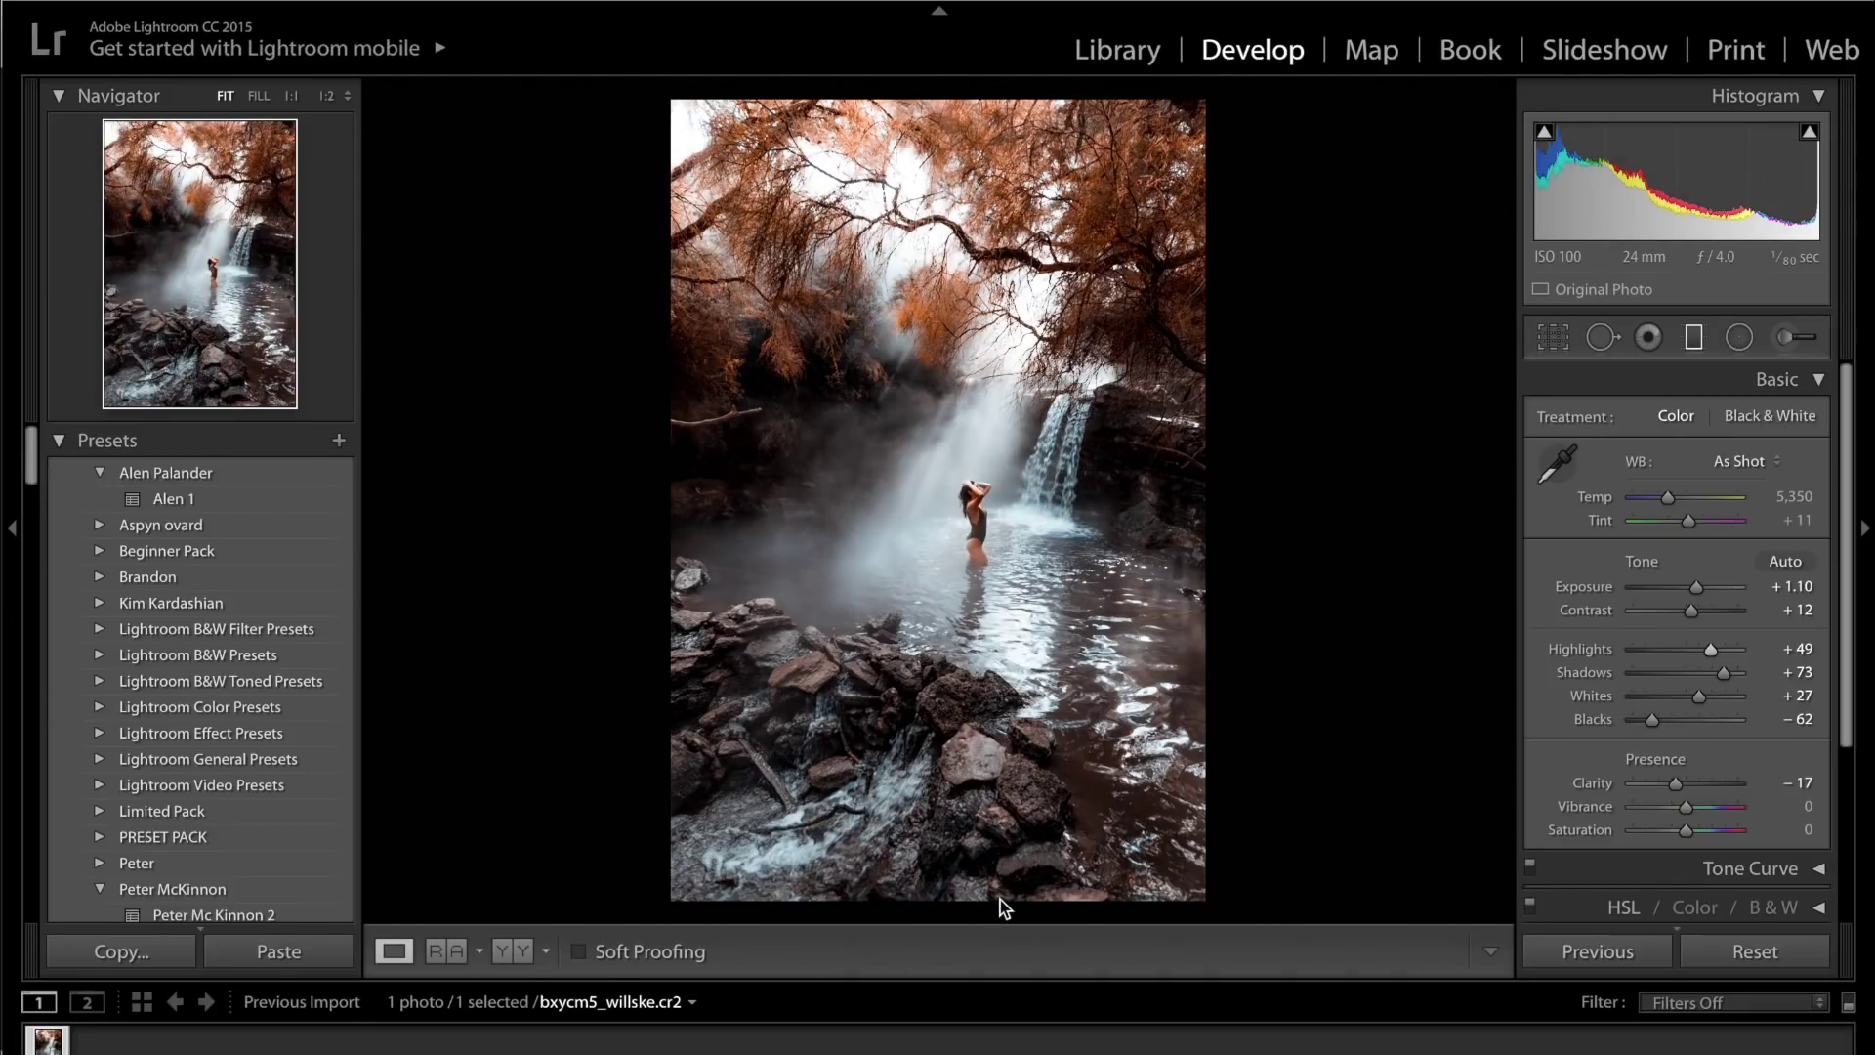
Add a graduated filter over the photo's lower-right corner with Temp −5 and Exposure −0.77
key("m")
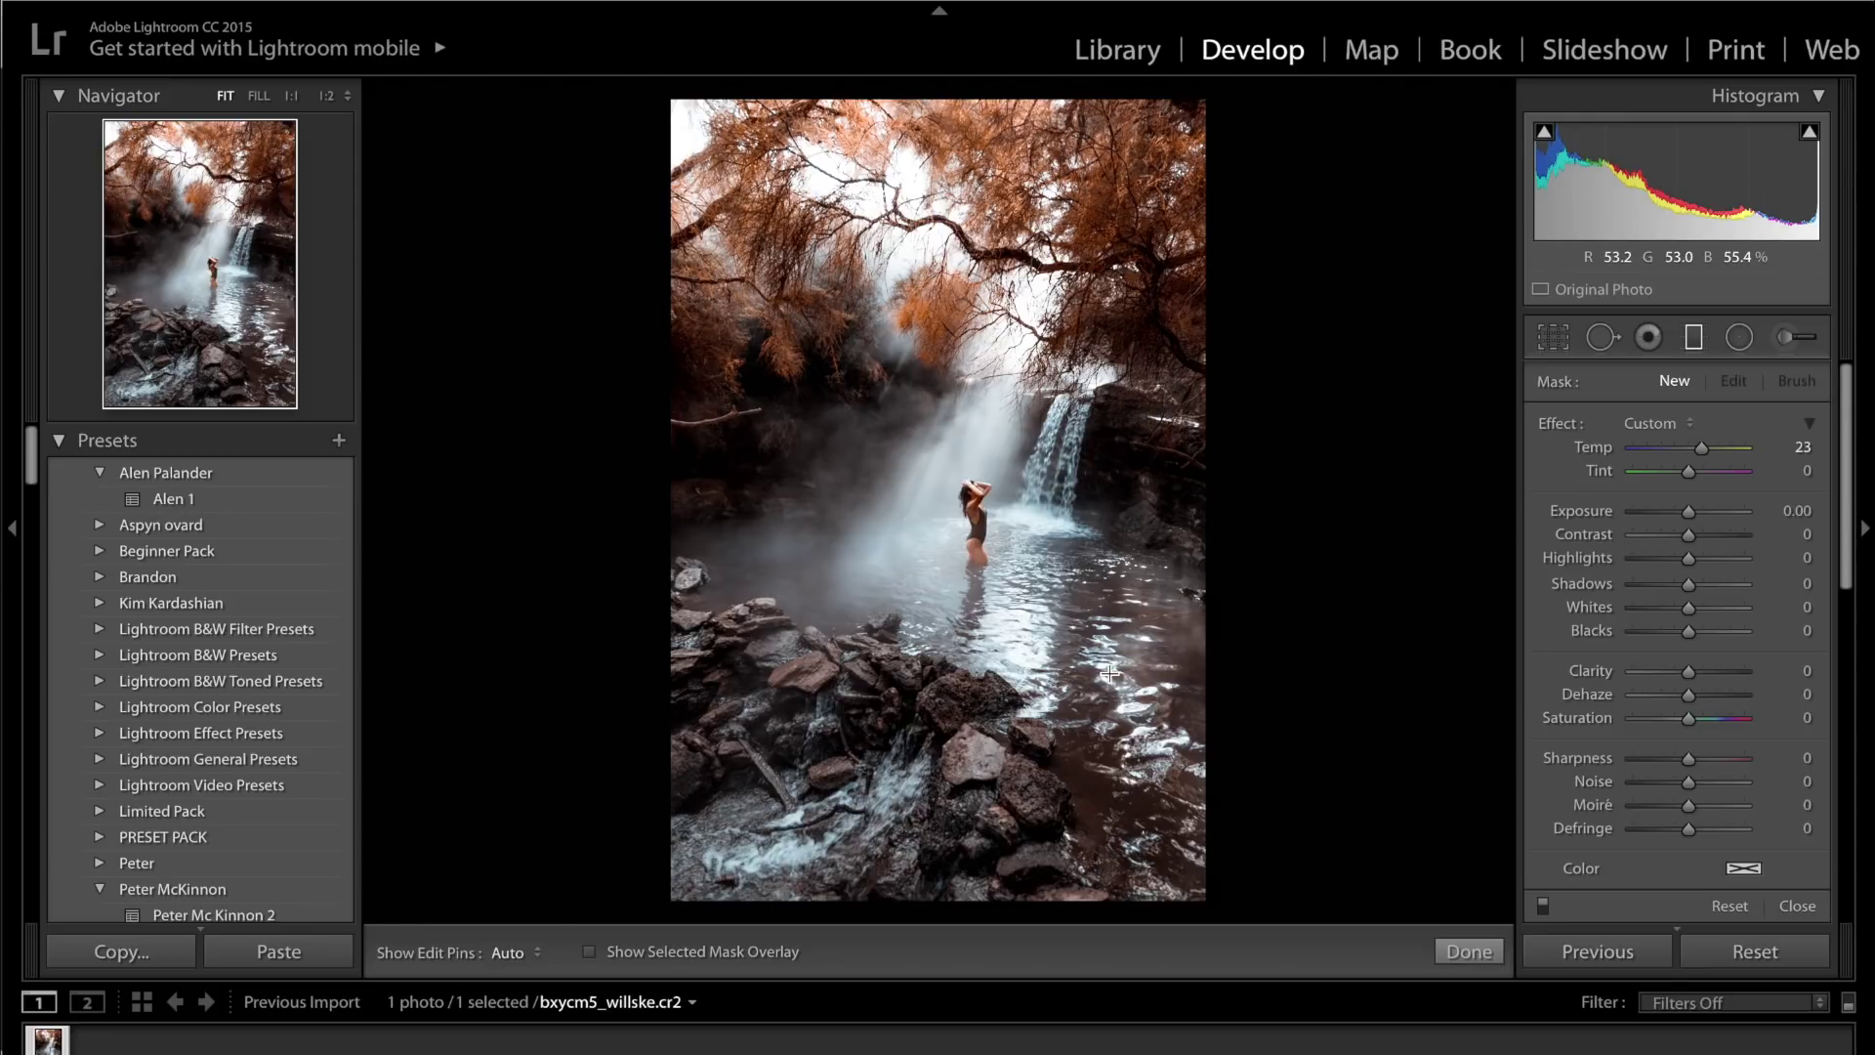
left_click_drag(1188, 932, 1185, 897)
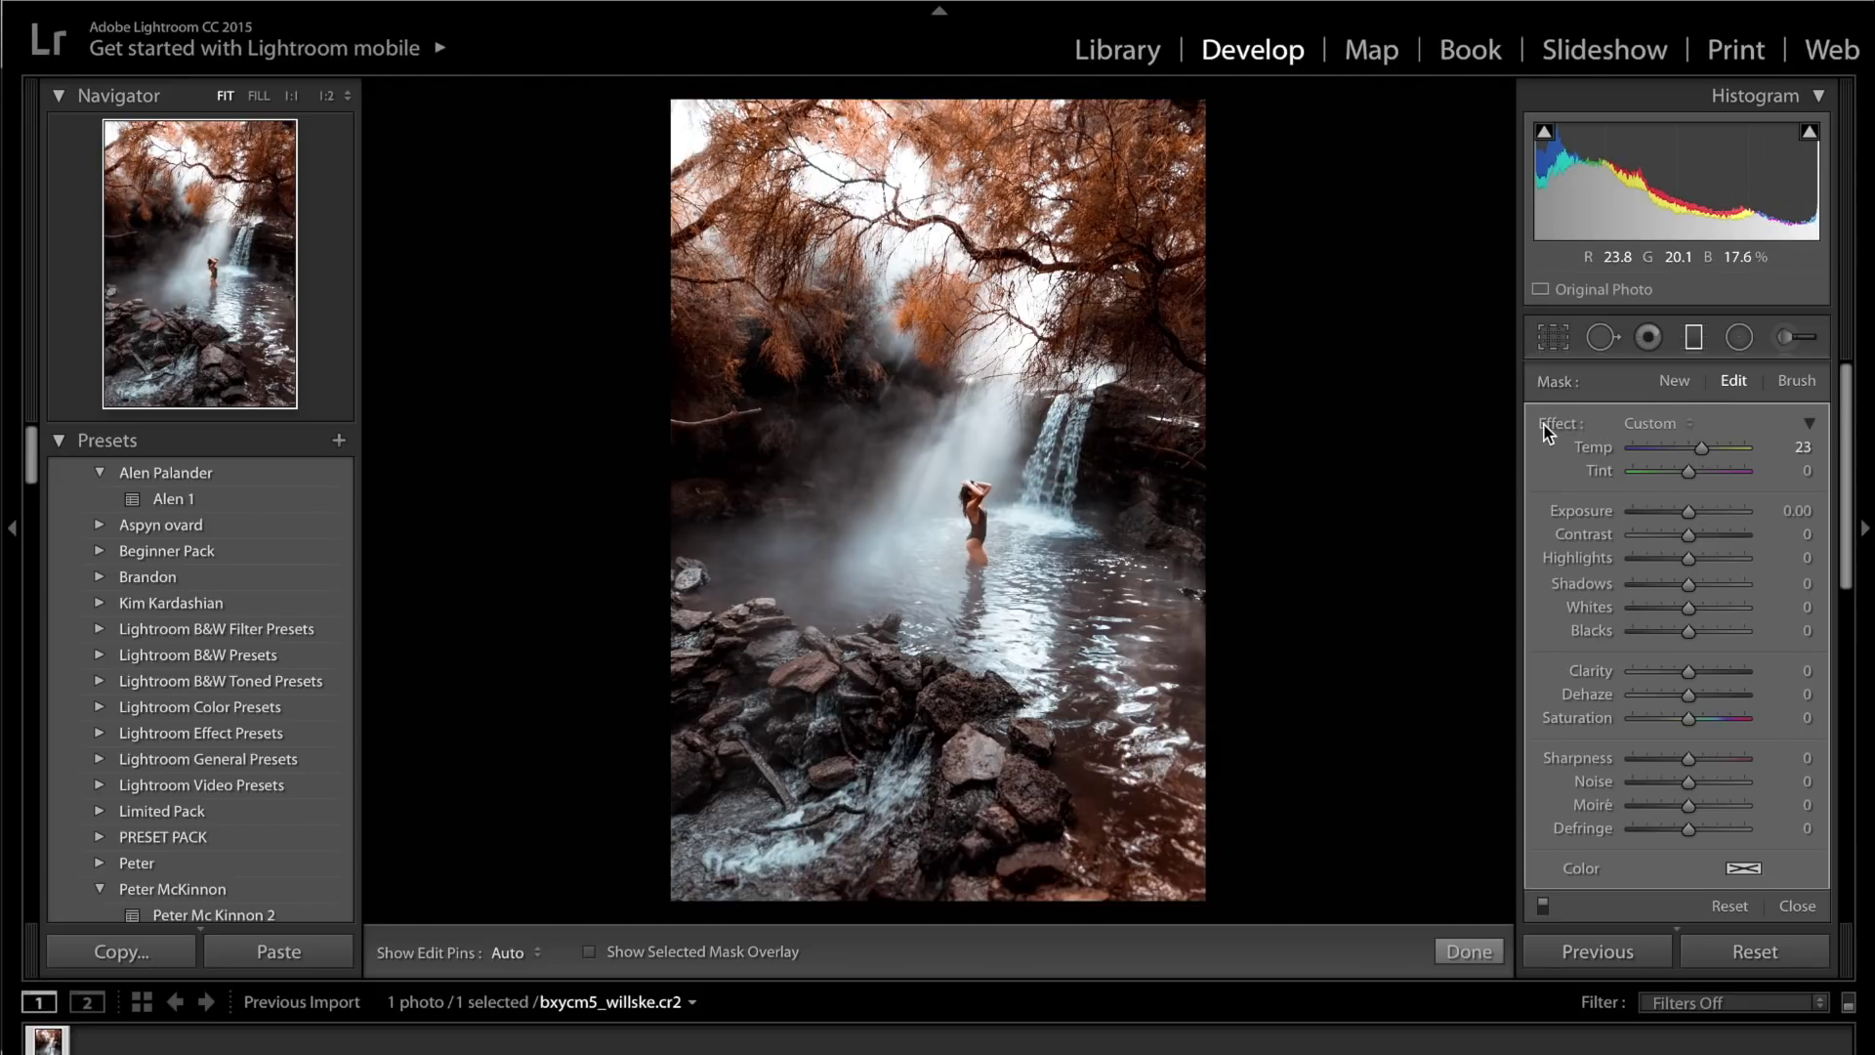
left_click(1803, 446)
type("-5")
key("Return")
left_click_drag(1688, 511, 1674, 514)
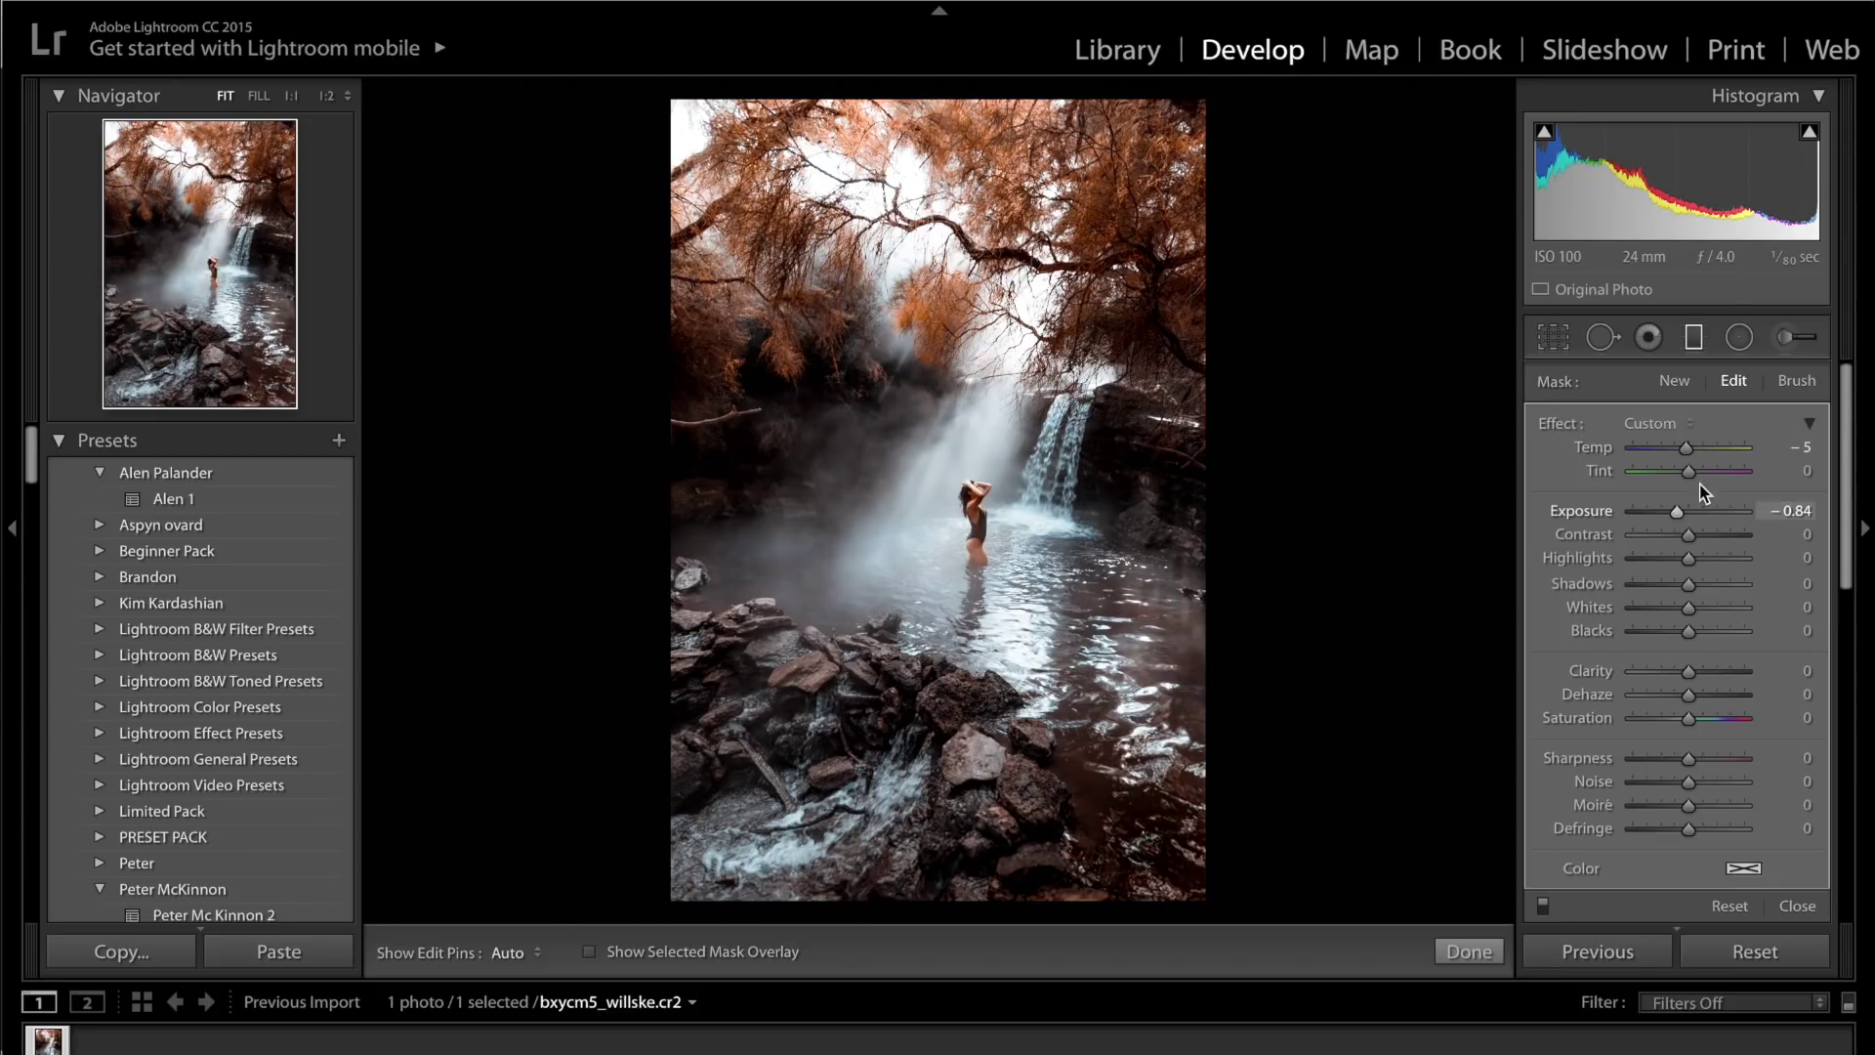
Set the corner graduated filter's Temp to −15 and its Saturation to −43
left_click(1803, 446)
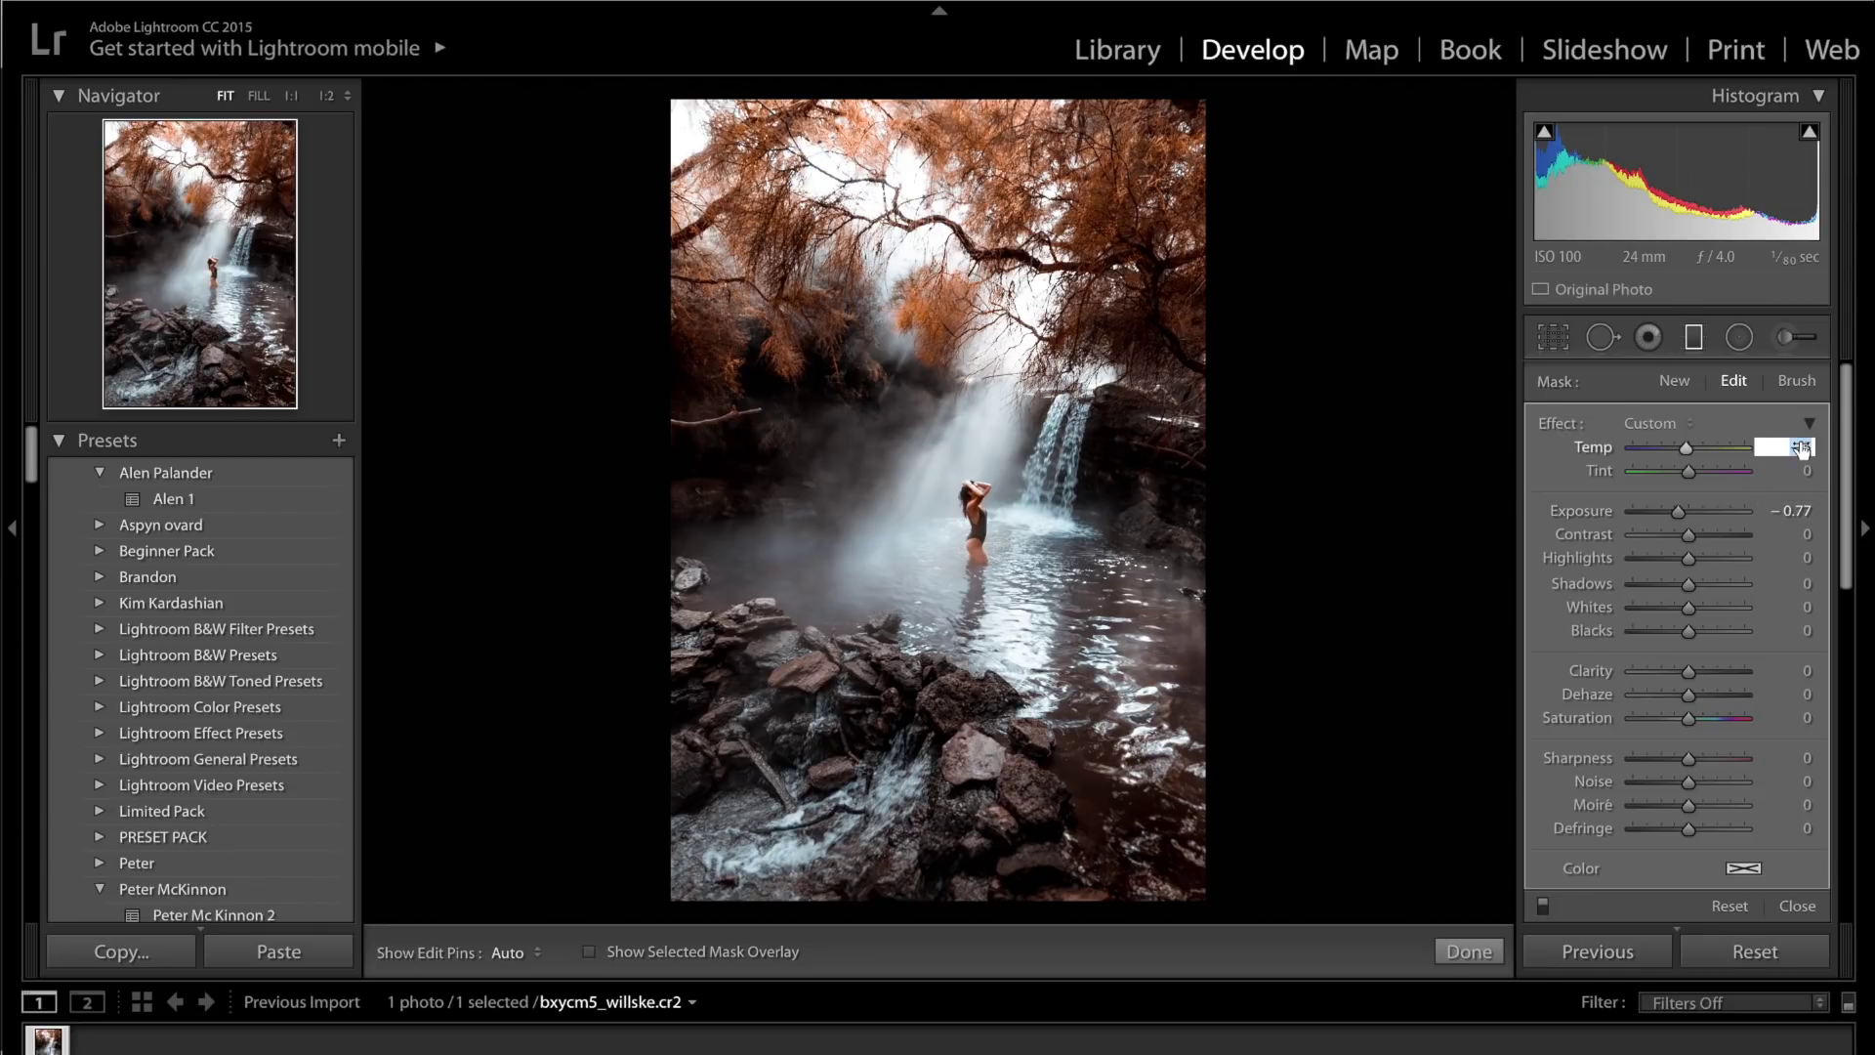
type("-15")
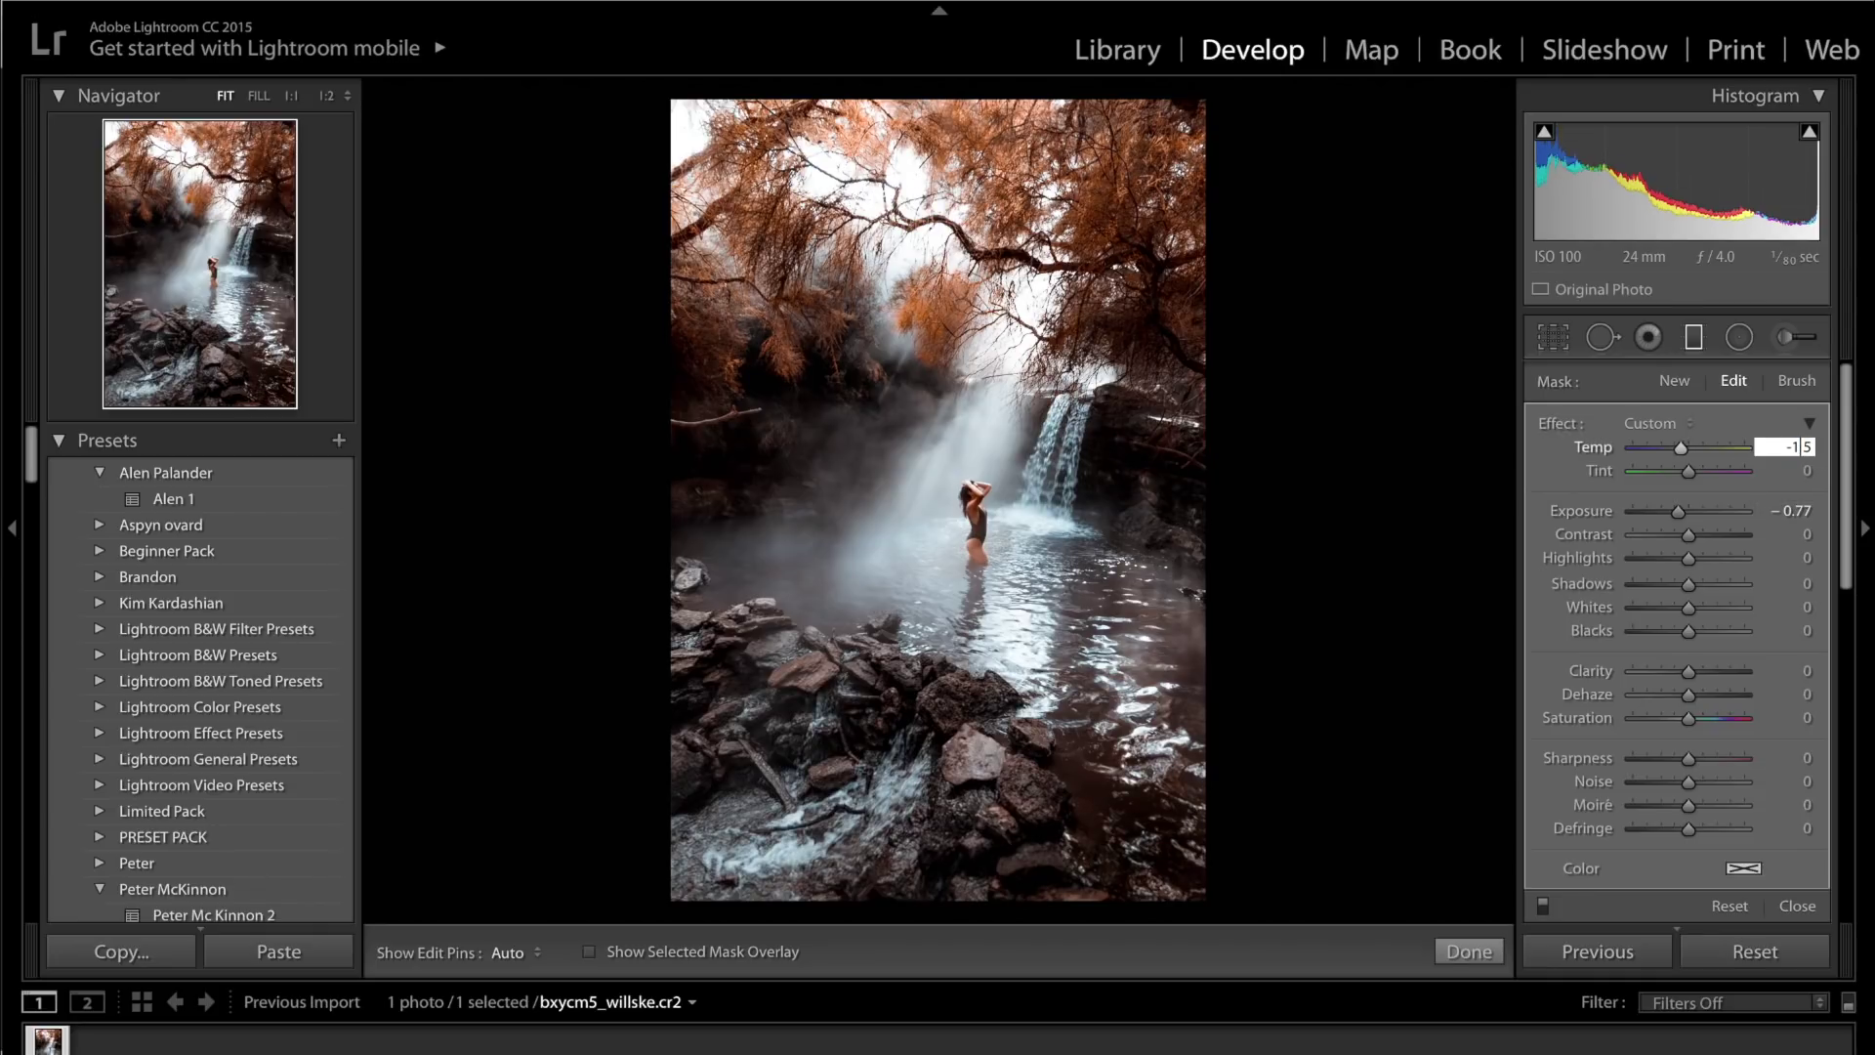
type("00")
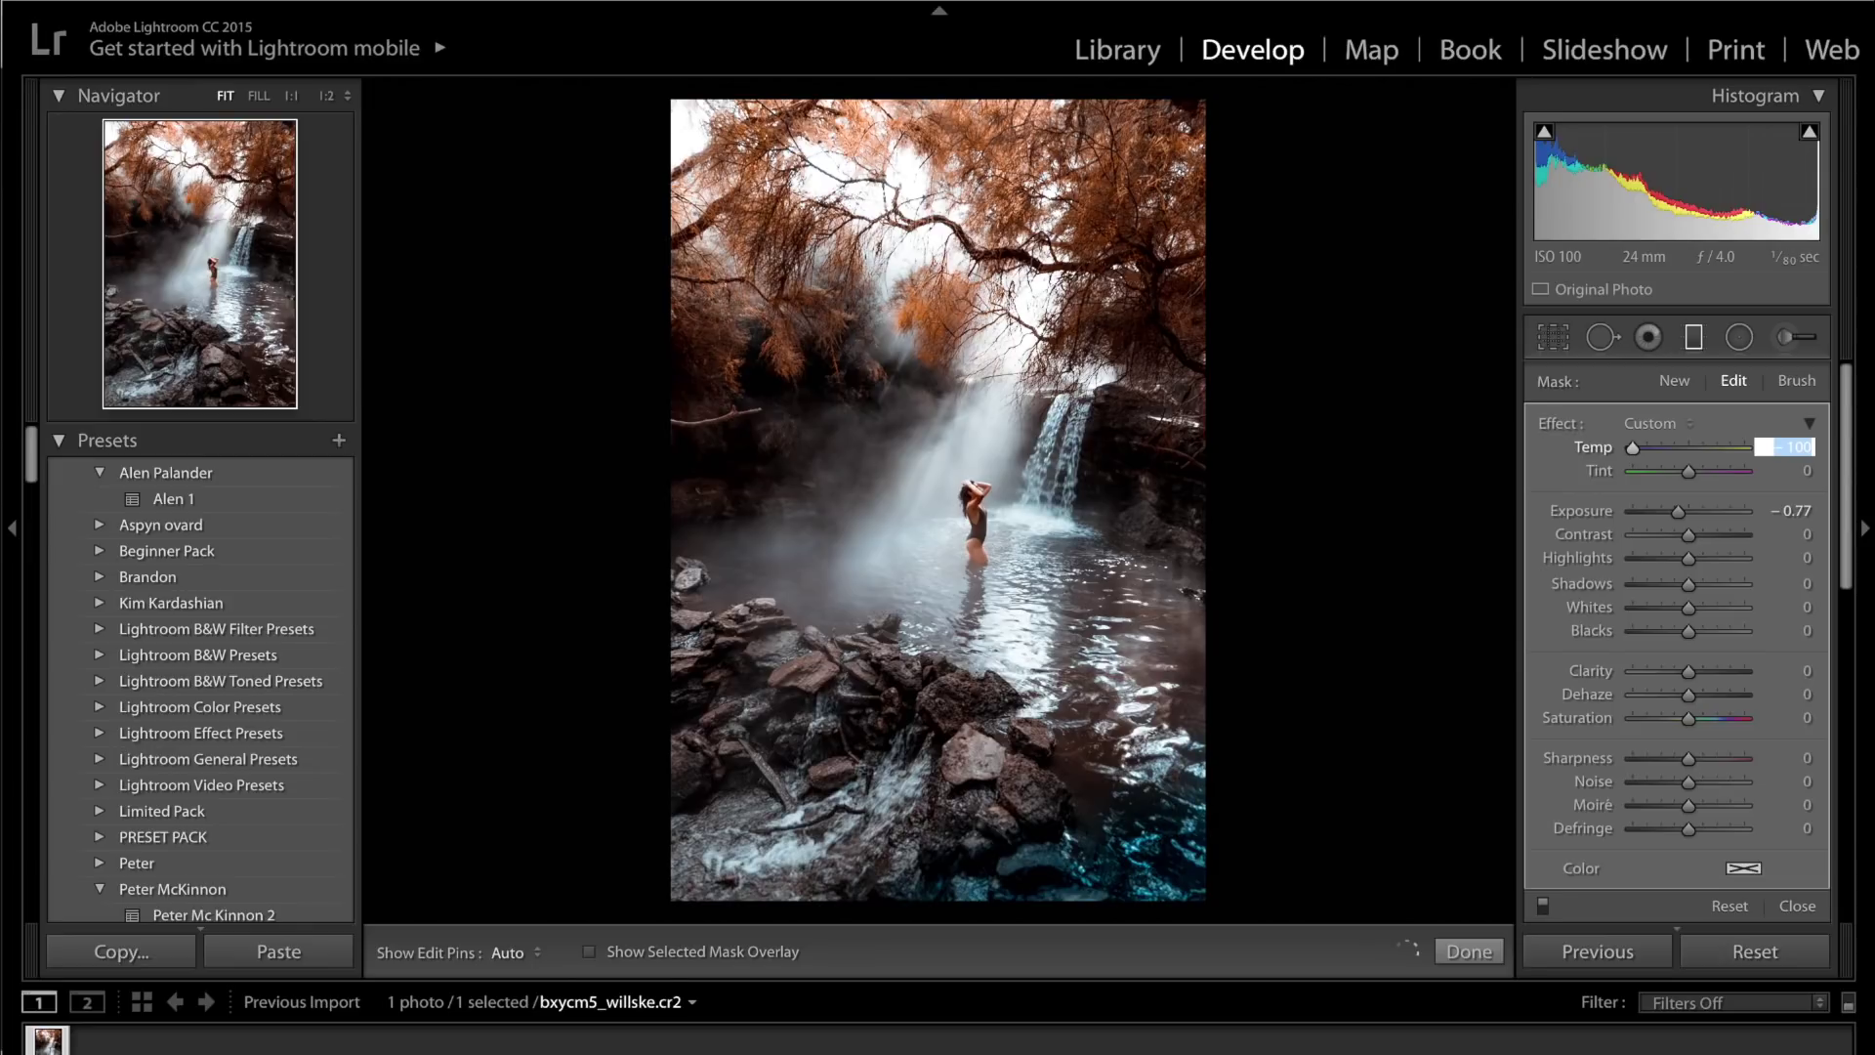
key("BackSpace")
key("BackSpace")
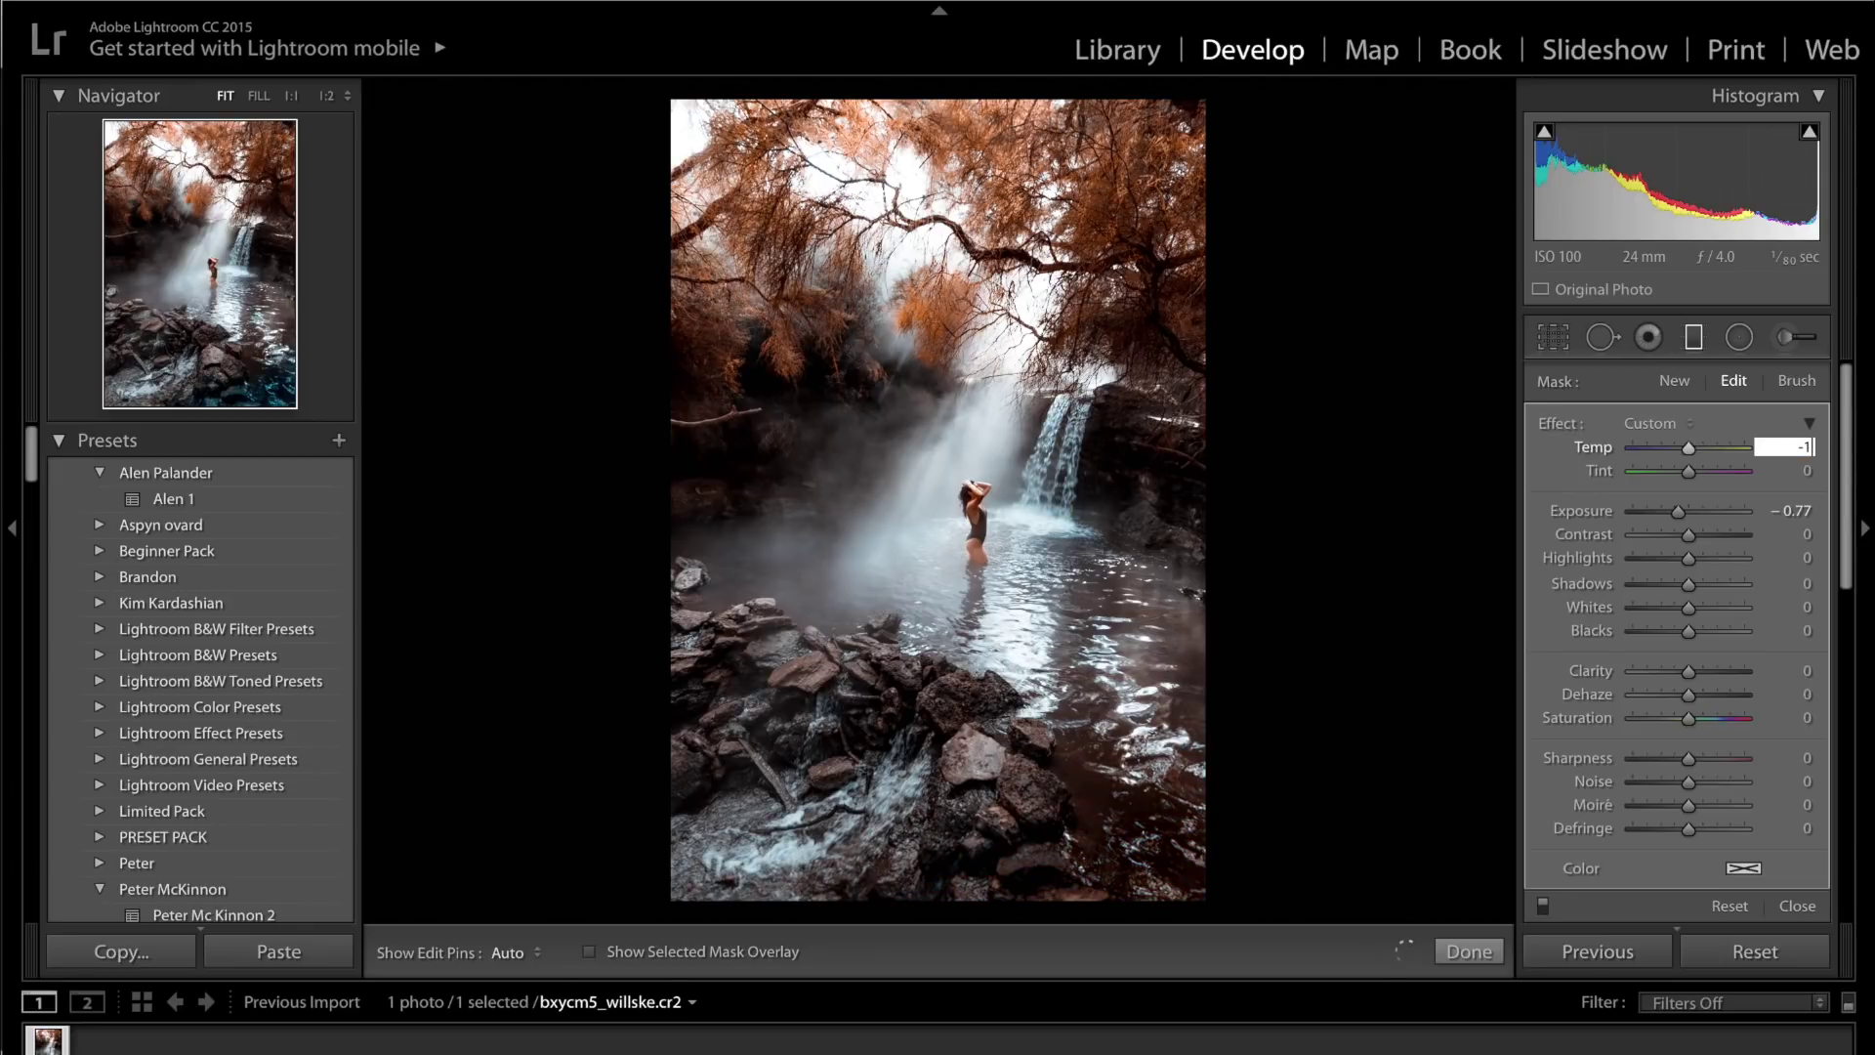
type("5")
key("Return")
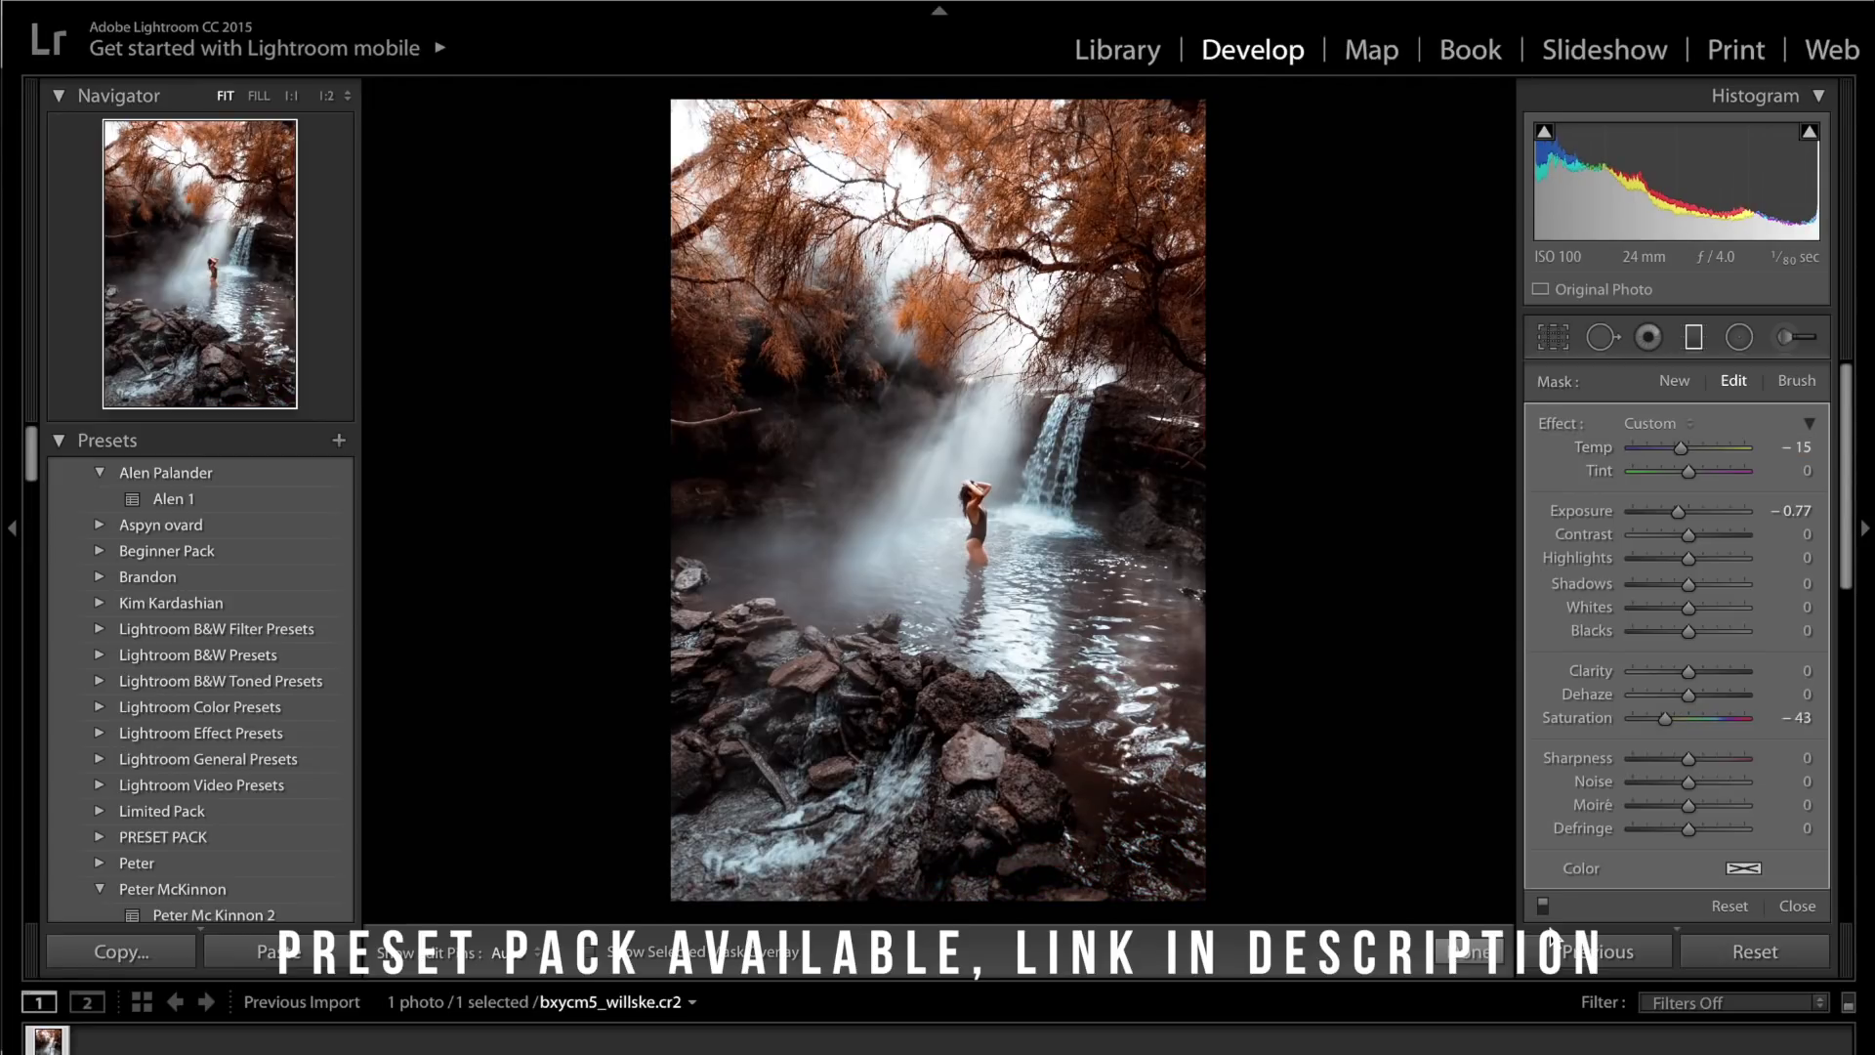
left_click_drag(1120, 797, 1257, 764)
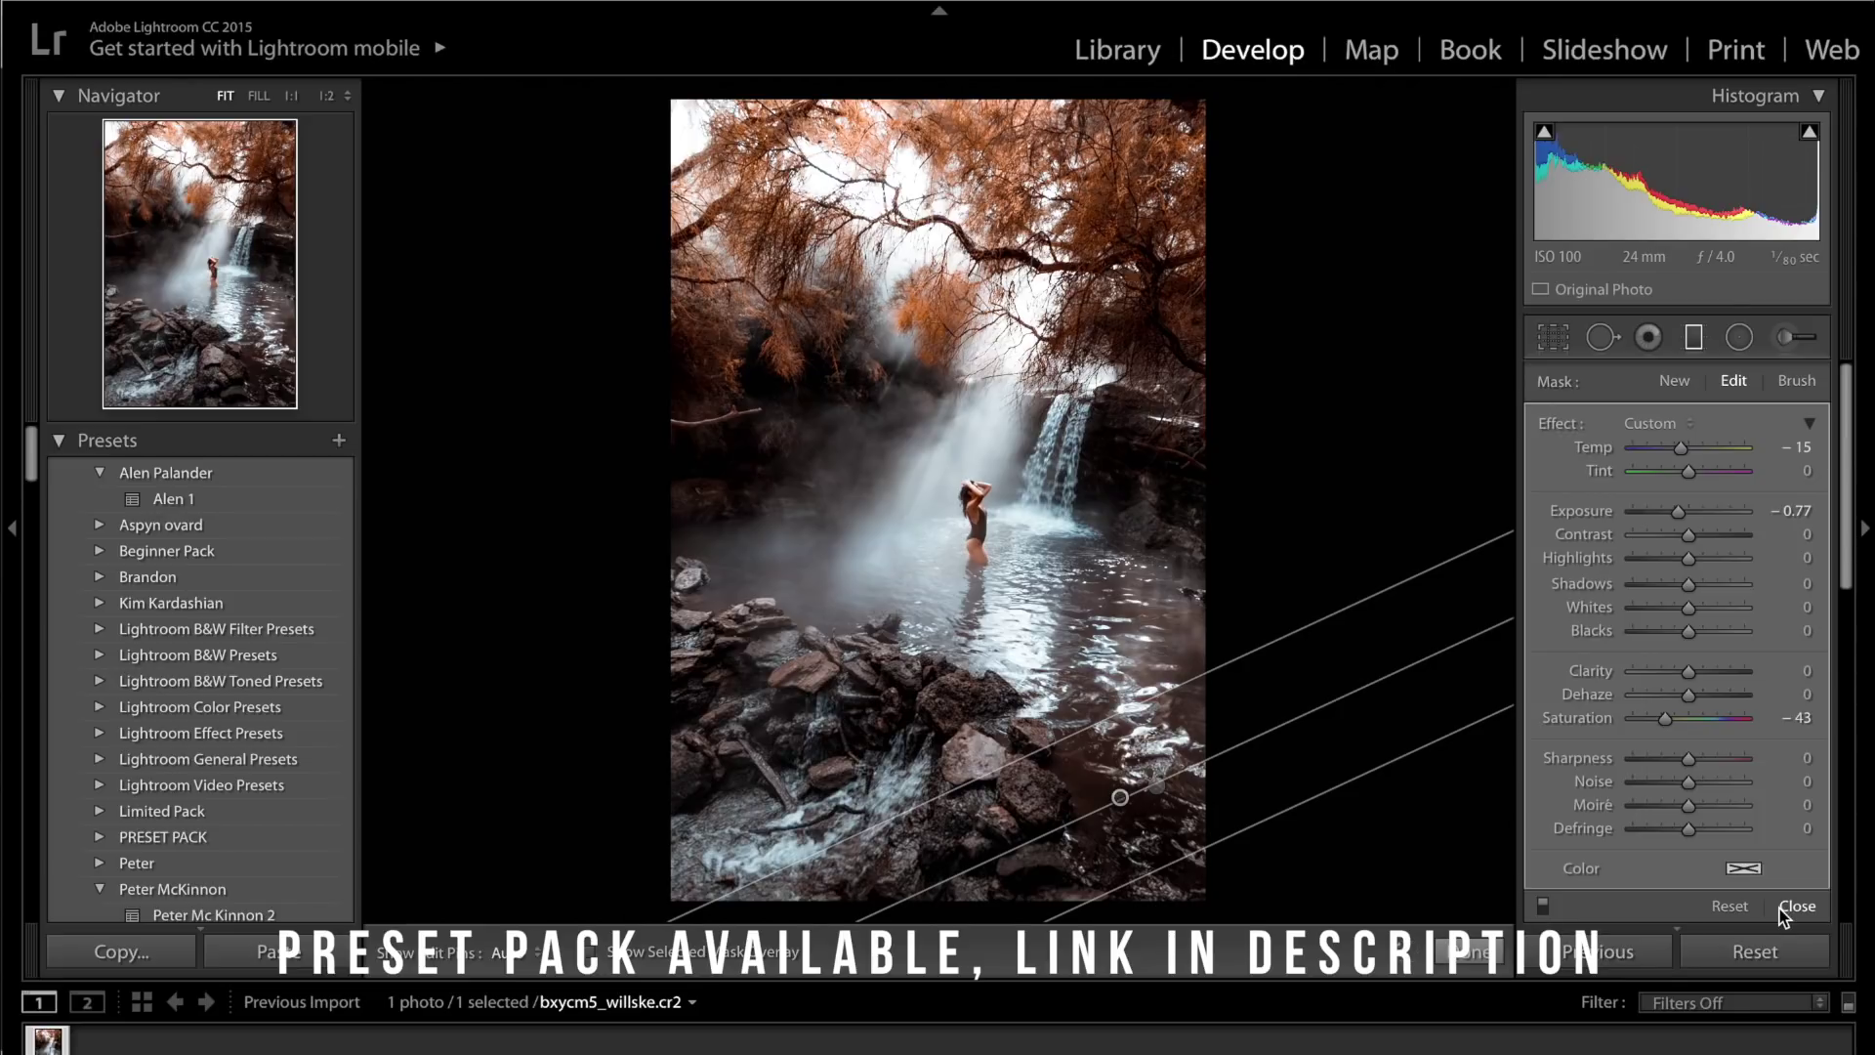
Compare the finished edit with the unedited original photo several times
key("backslash")
key("backslash")
key("backslash")
key("backslash")
key("backslash")
key("backslash")
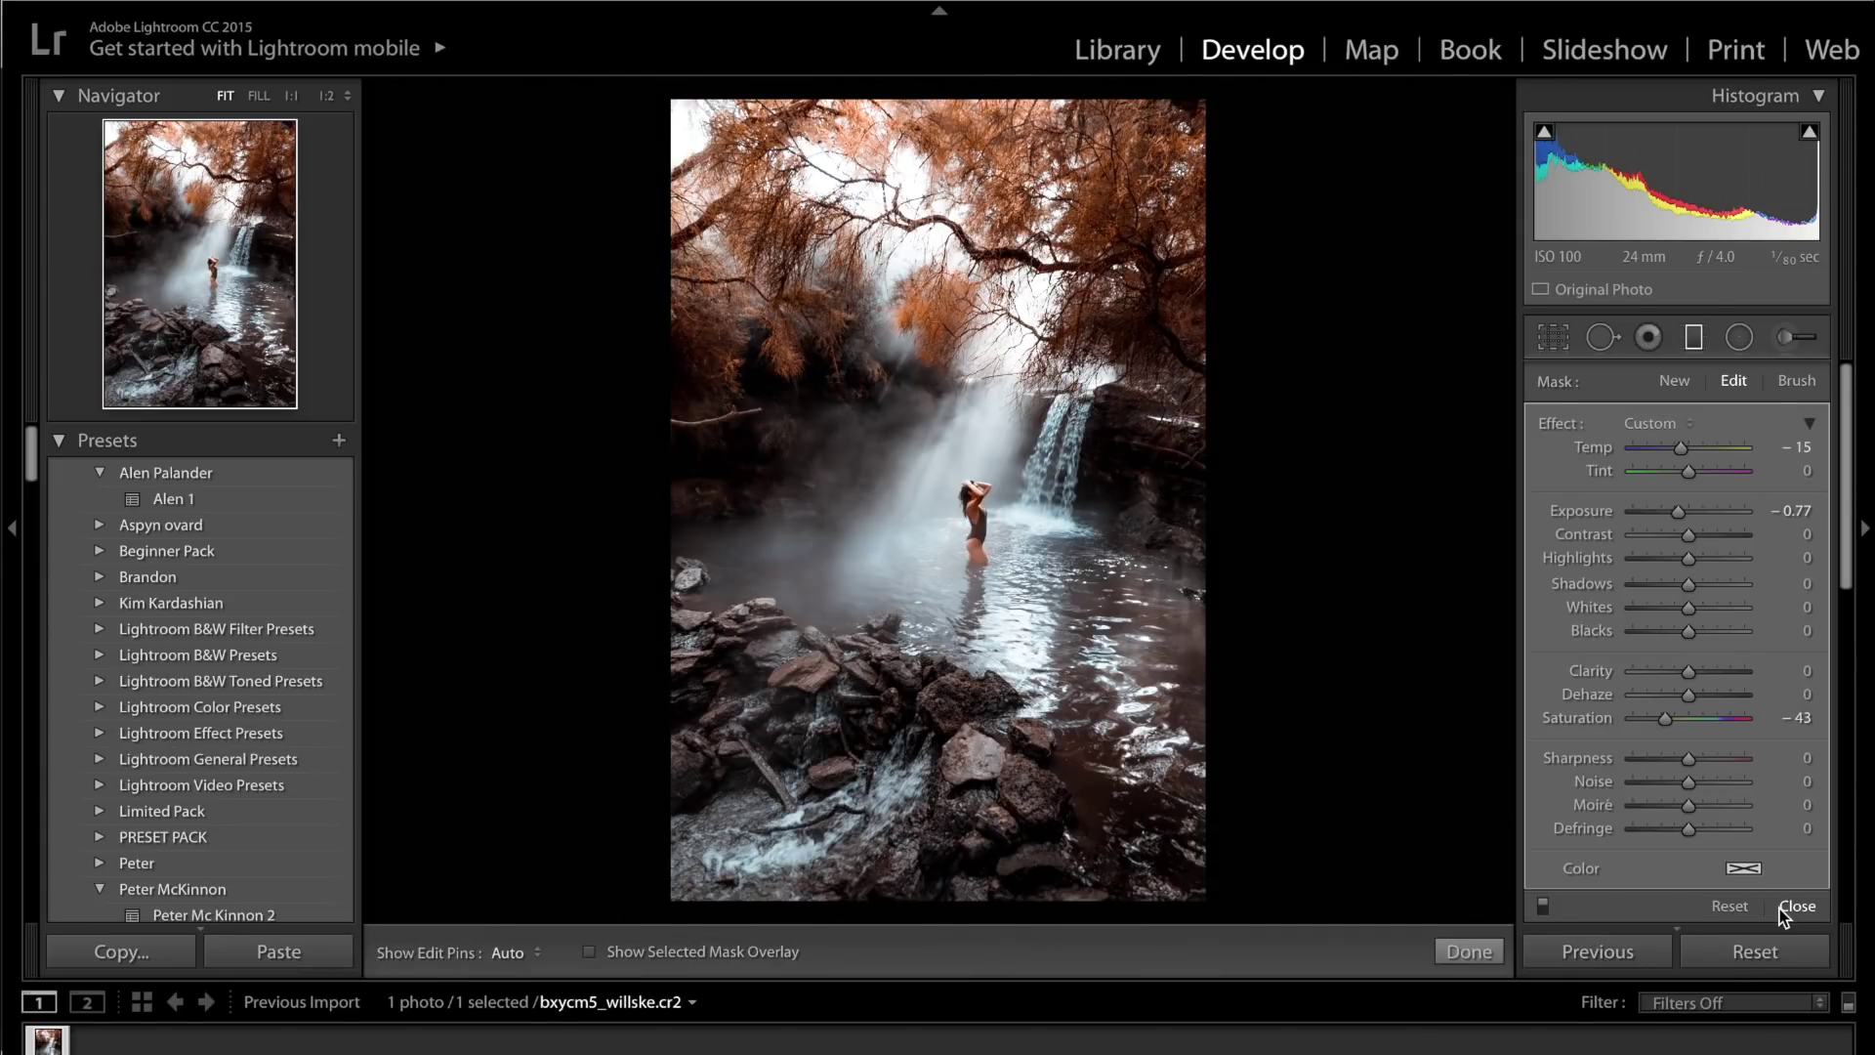